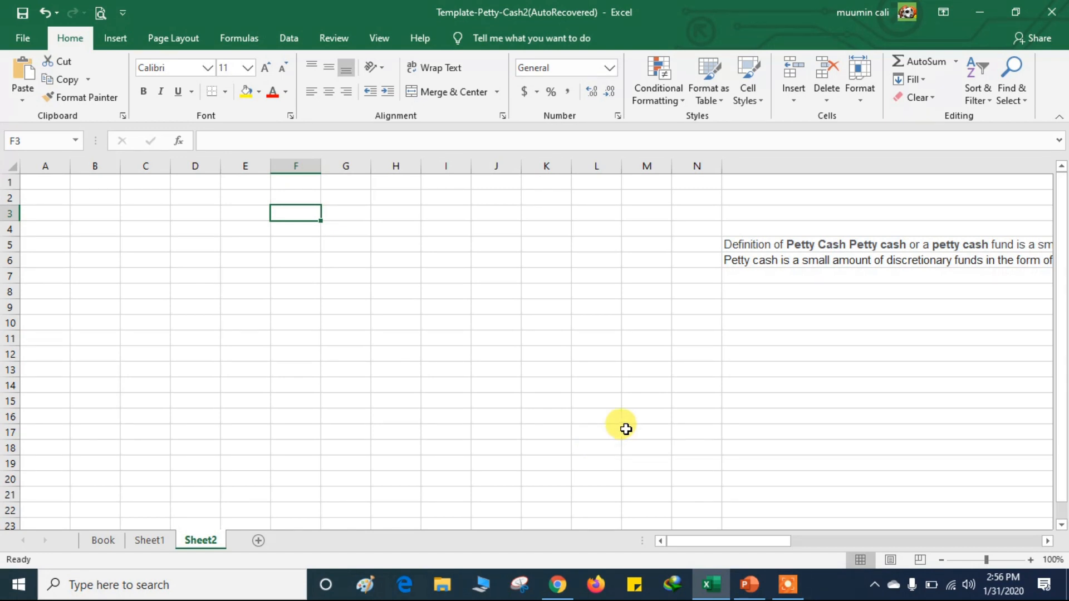
Step: Enter the text "petty cash" in cell F3 and enlarge the view of it
type("petty cash")
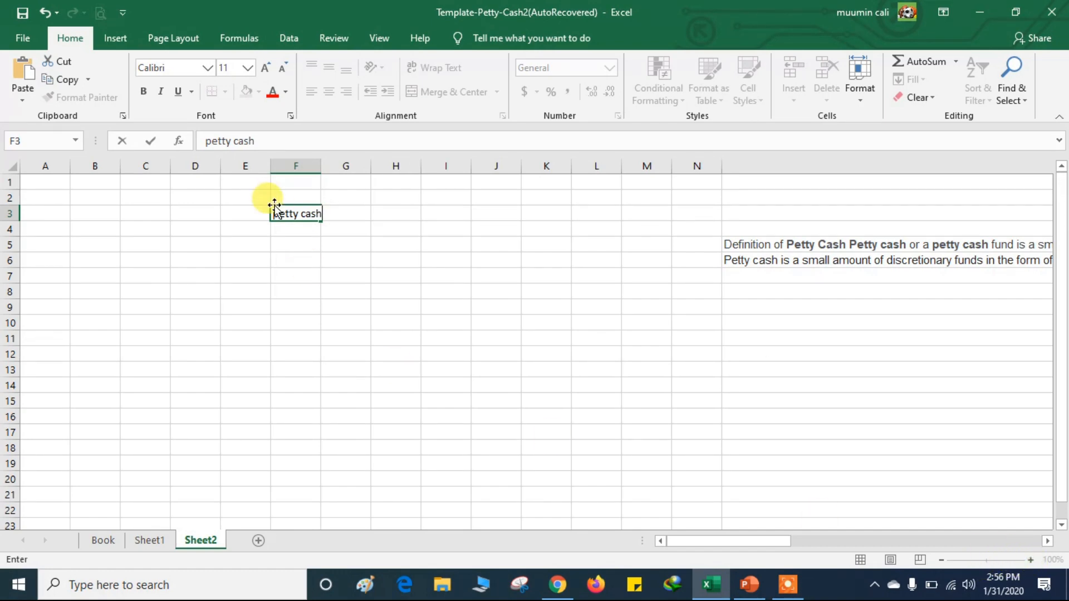
left_click(326, 259)
left_click_drag(271, 206, 356, 225)
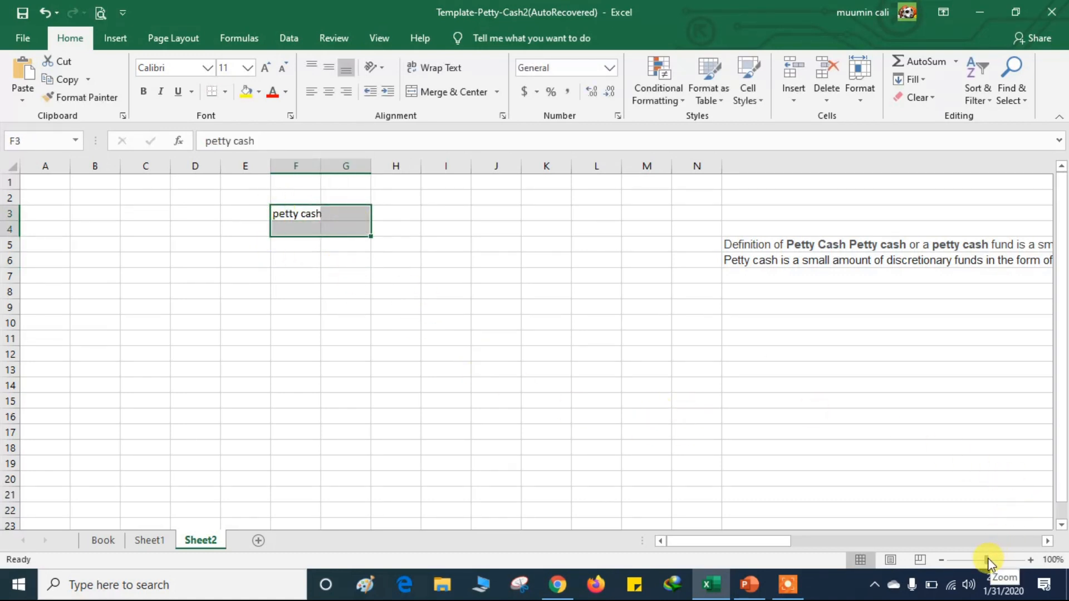
left_click_drag(1005, 556, 1020, 556)
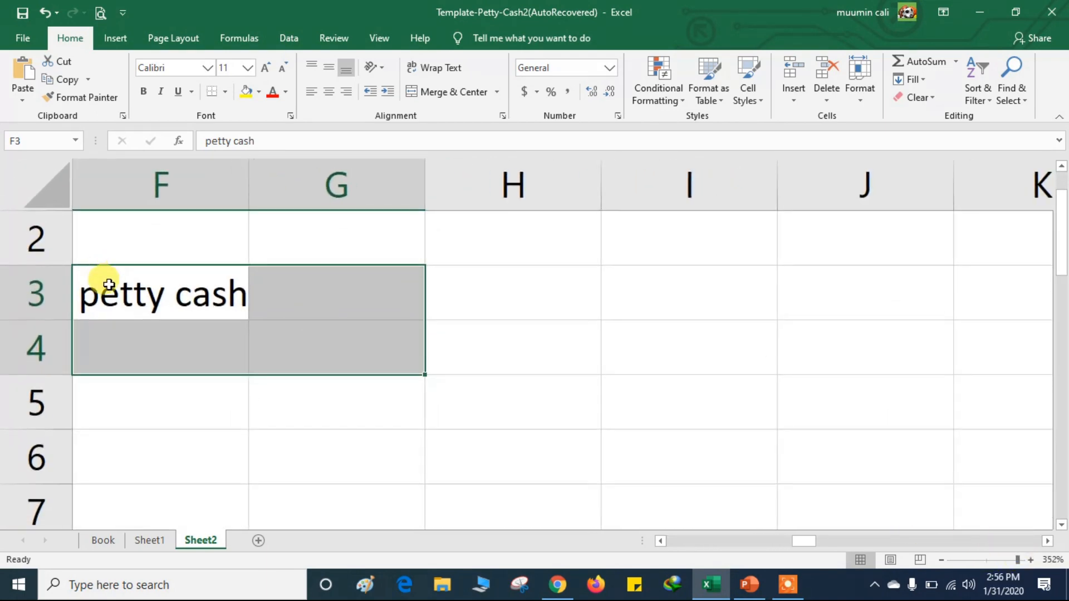
left_click(226, 313)
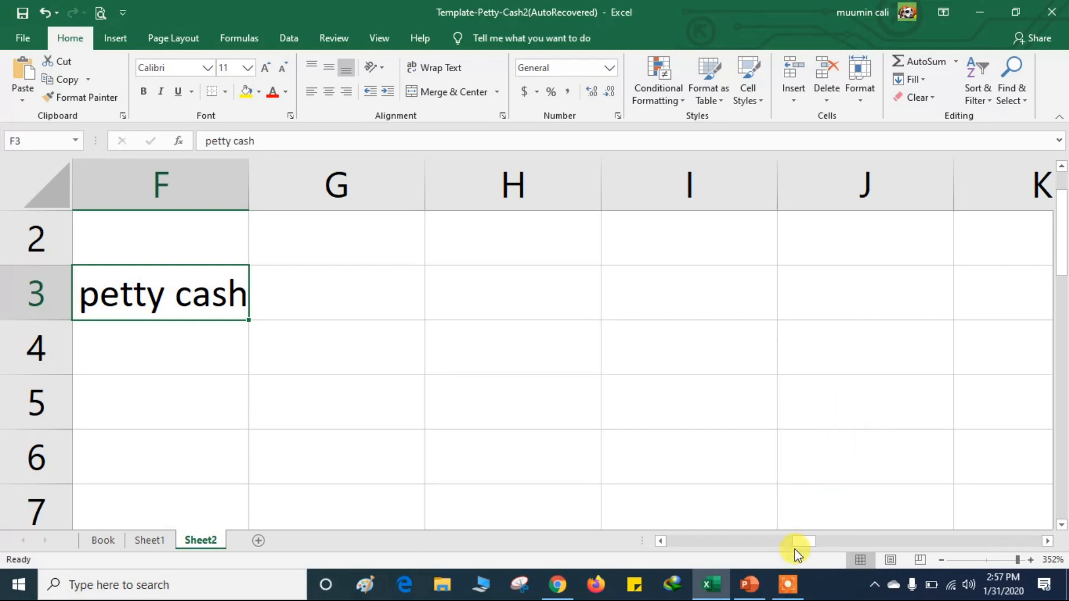
Step: Examine the petty cash definitions in cells O5 and O6, highlighting the part about expenses without writing a check
left_click_drag(804, 543, 1038, 511)
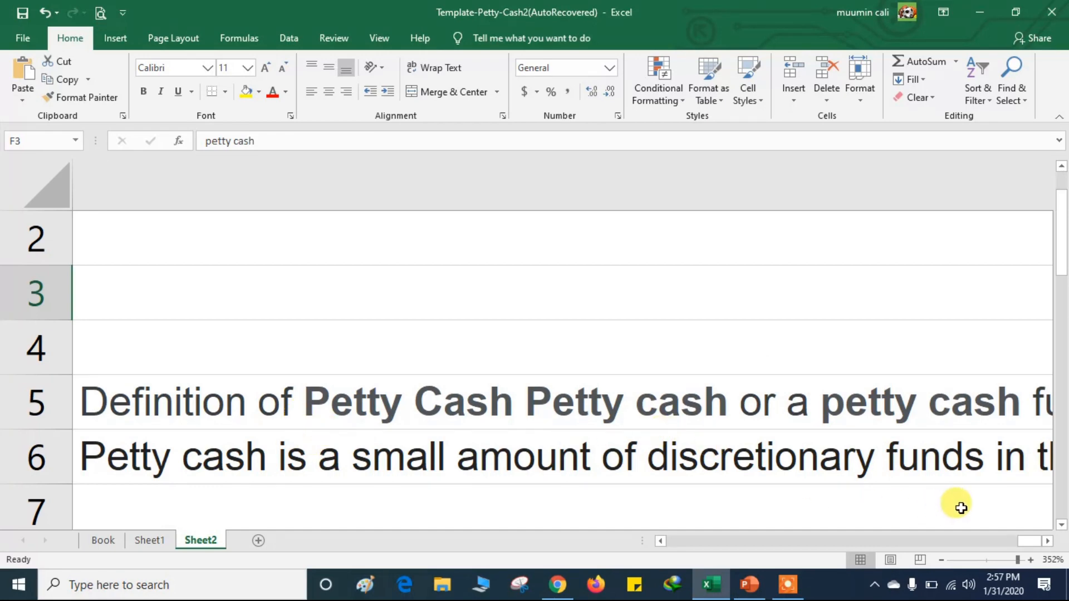
left_click_drag(1018, 556, 987, 559)
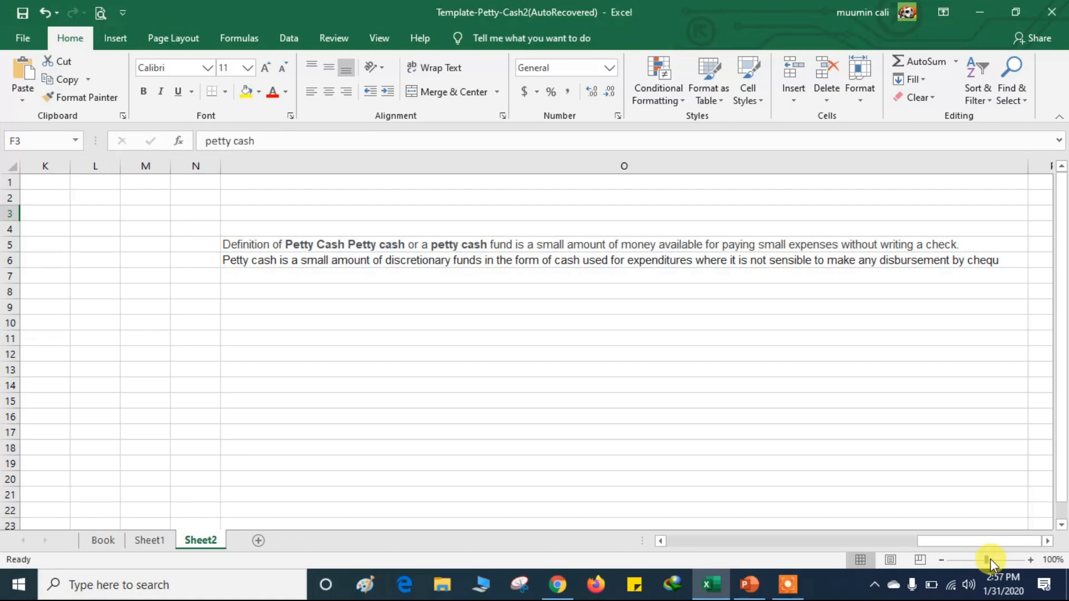
left_click(994, 560)
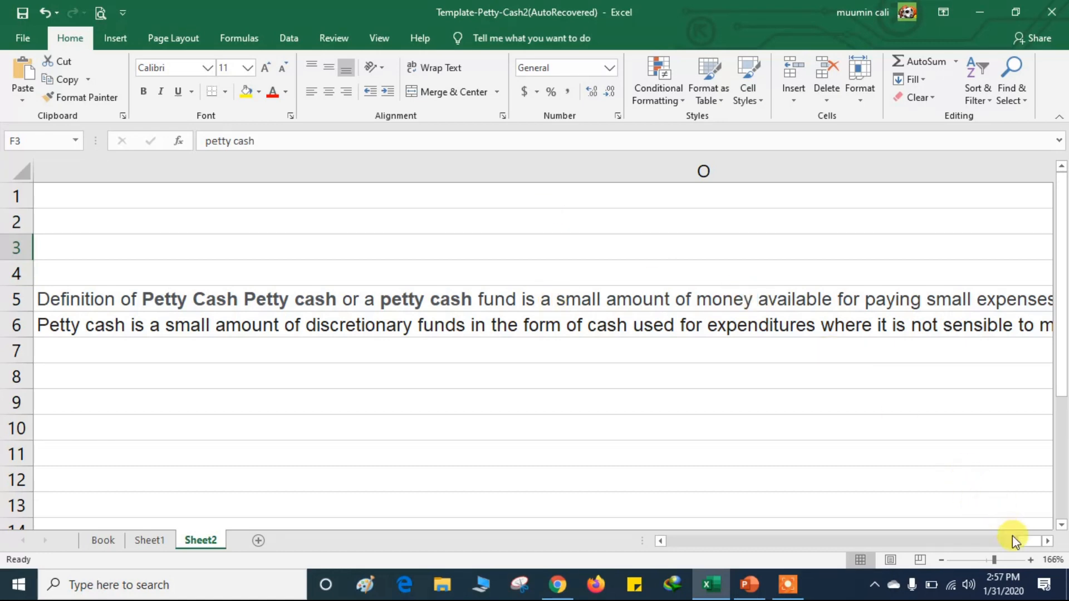
left_click_drag(1031, 550, 1030, 548)
left_click(1003, 559)
left_click(980, 560)
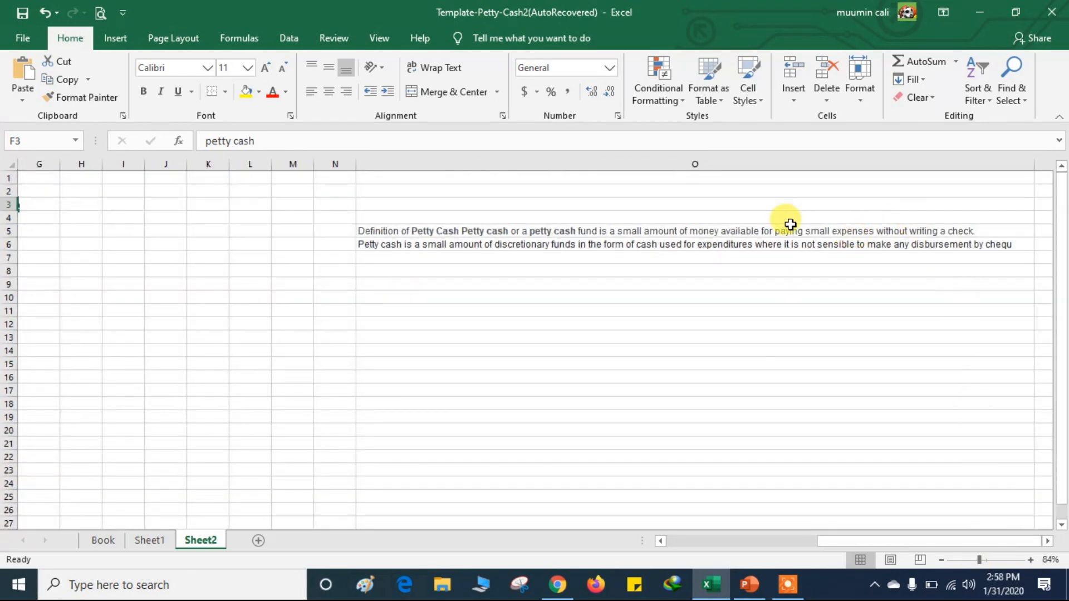
double_click(818, 227)
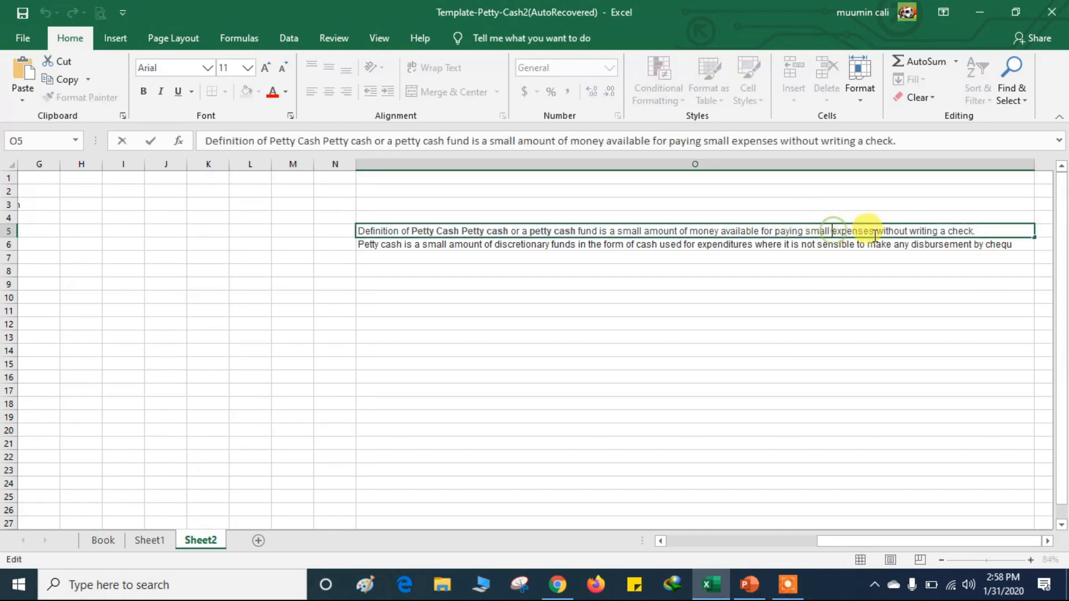
left_click_drag(841, 236, 1007, 237)
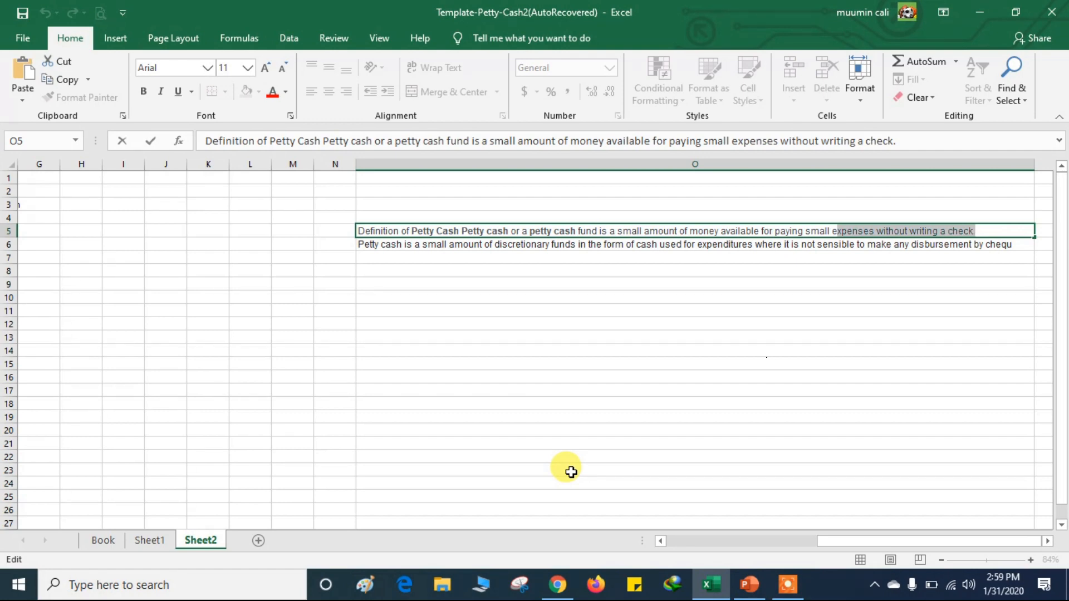
Step: Delete the "petty cash" text from cell F3
left_click_drag(827, 542, 624, 553)
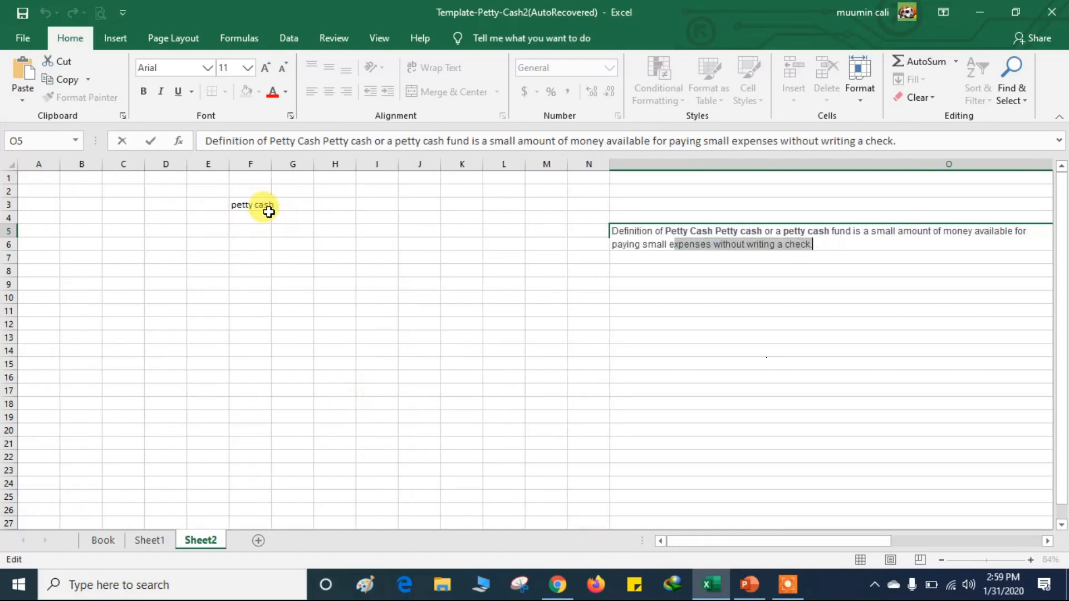
left_click(251, 202)
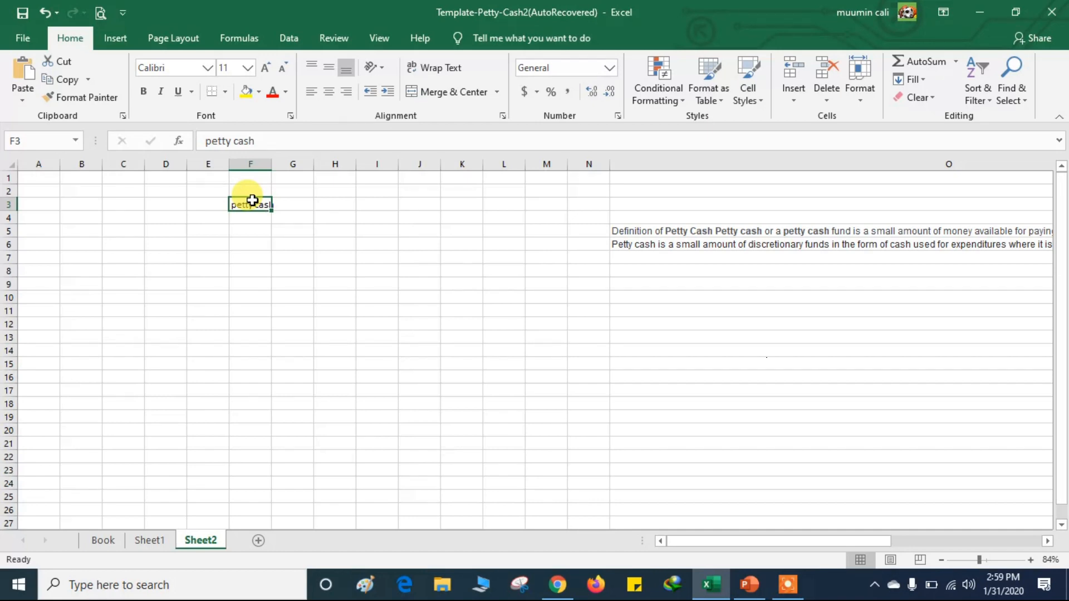
key("BackSpace")
left_click(420, 378)
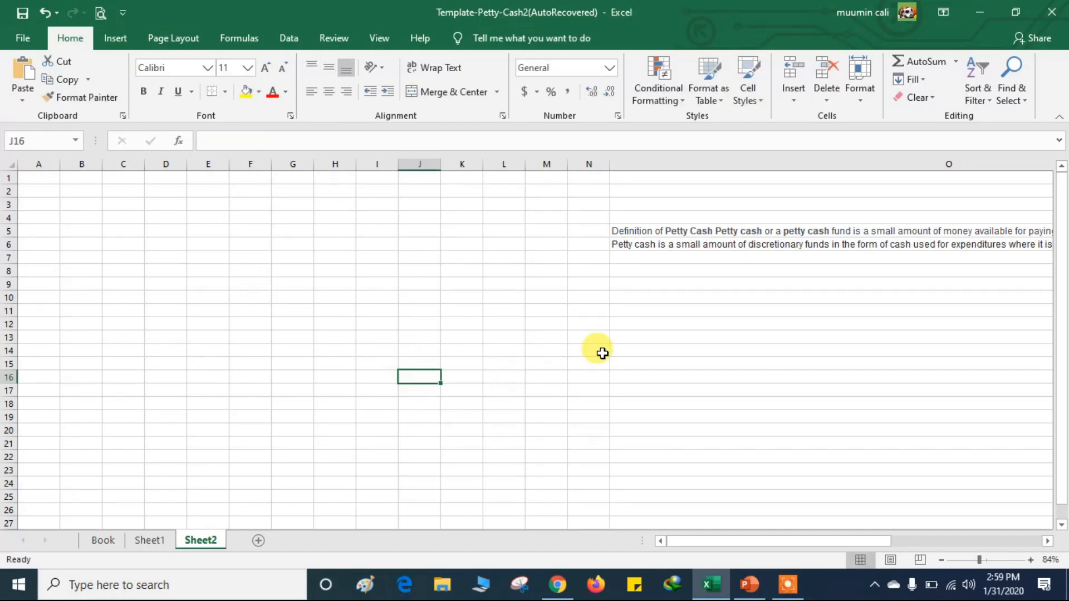
Step: Clear the contents of cells O4:O7 holding the petty cash definitions
left_click_drag(643, 217, 712, 256)
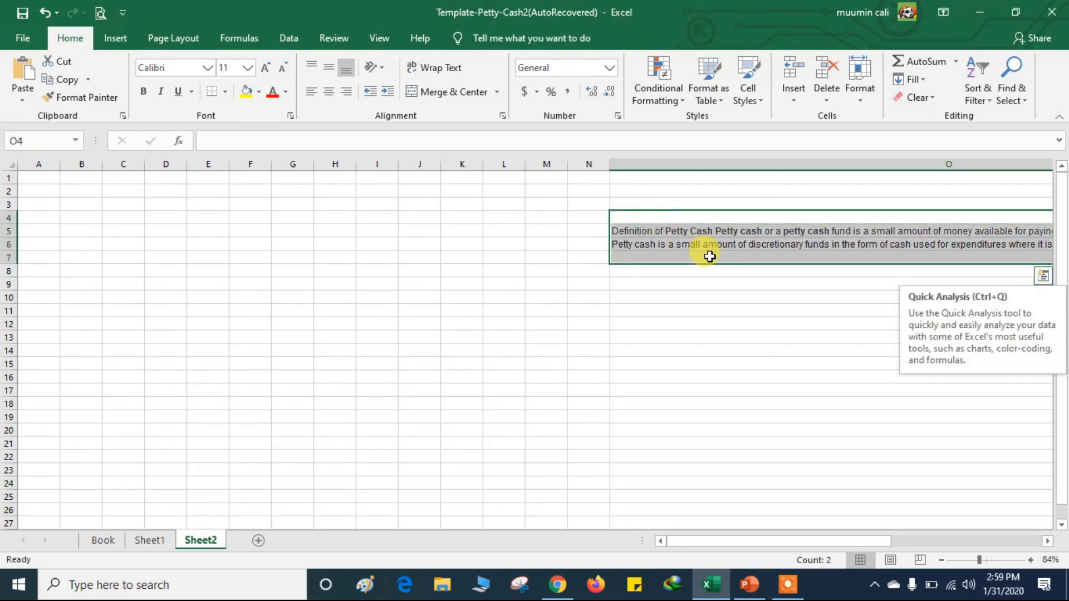
key("BackSpace")
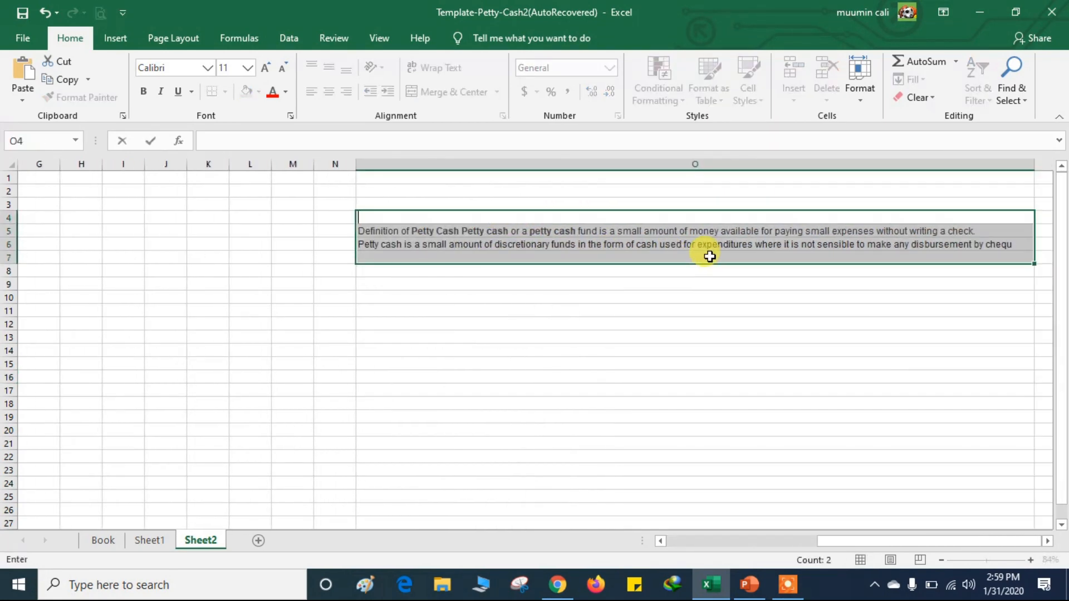
left_click(607, 242)
right_click(607, 243)
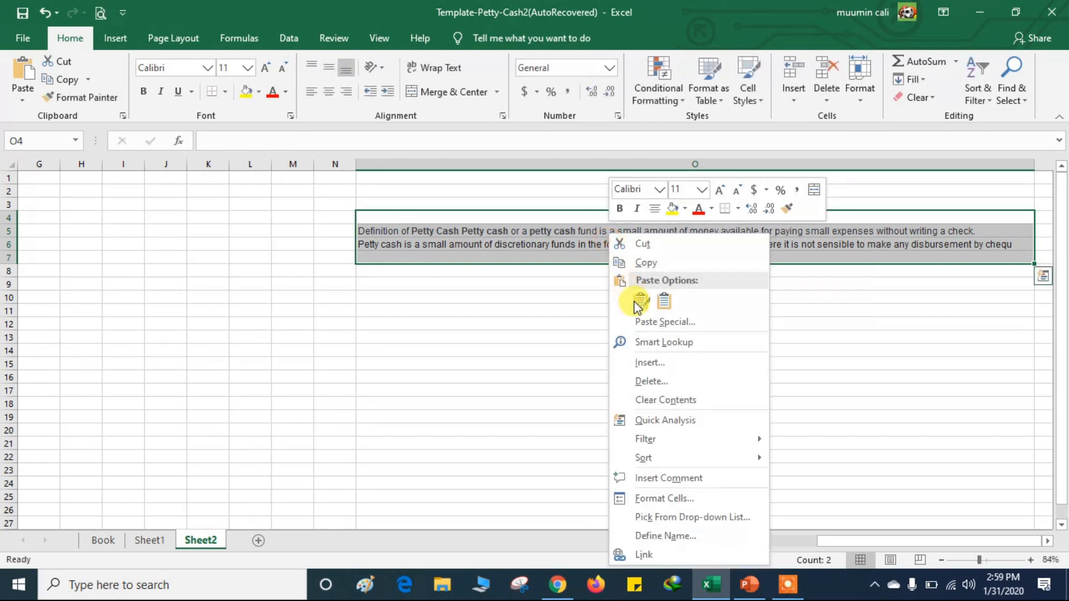
left_click(683, 402)
left_click(254, 281)
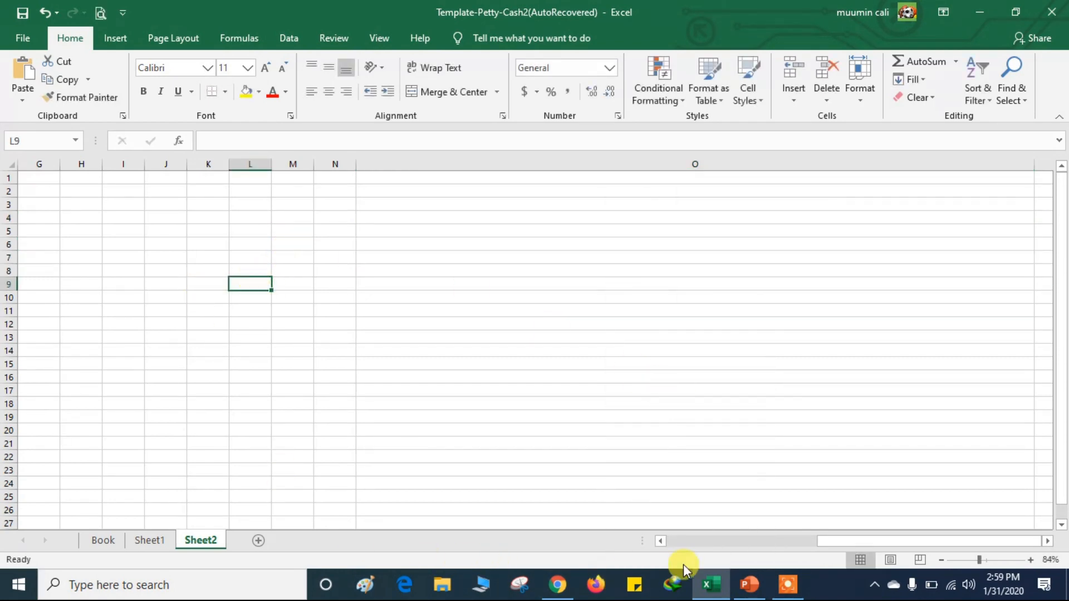
Step: Enter the titles "company name" in cell A1 and "petty cash" in cell A2
left_click_drag(819, 540, 670, 546)
left_click_drag(607, 548, 606, 550)
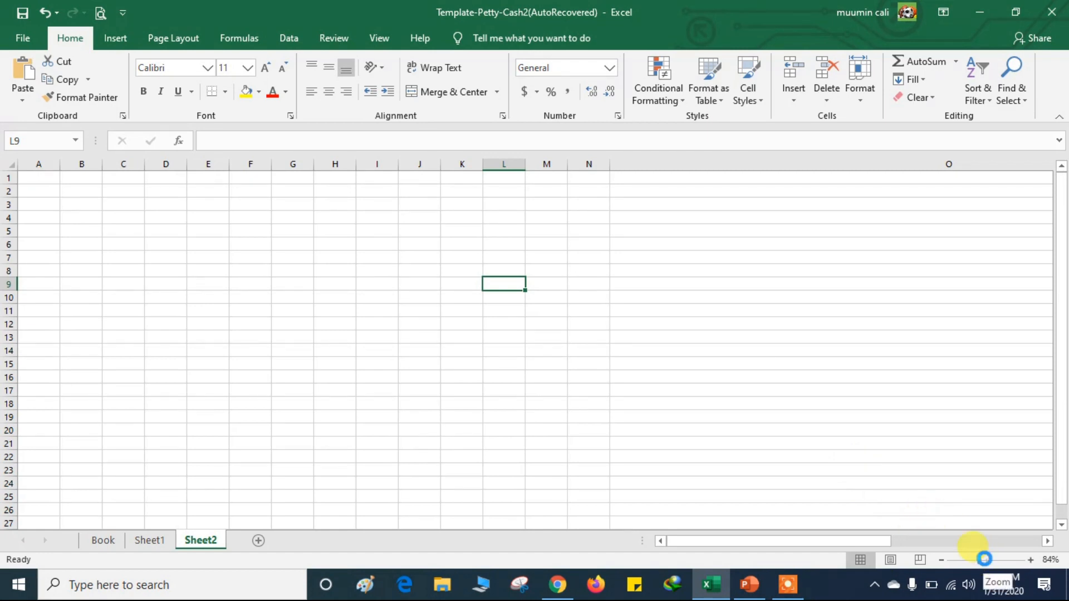
left_click(984, 559)
left_click_drag(732, 539, 683, 546)
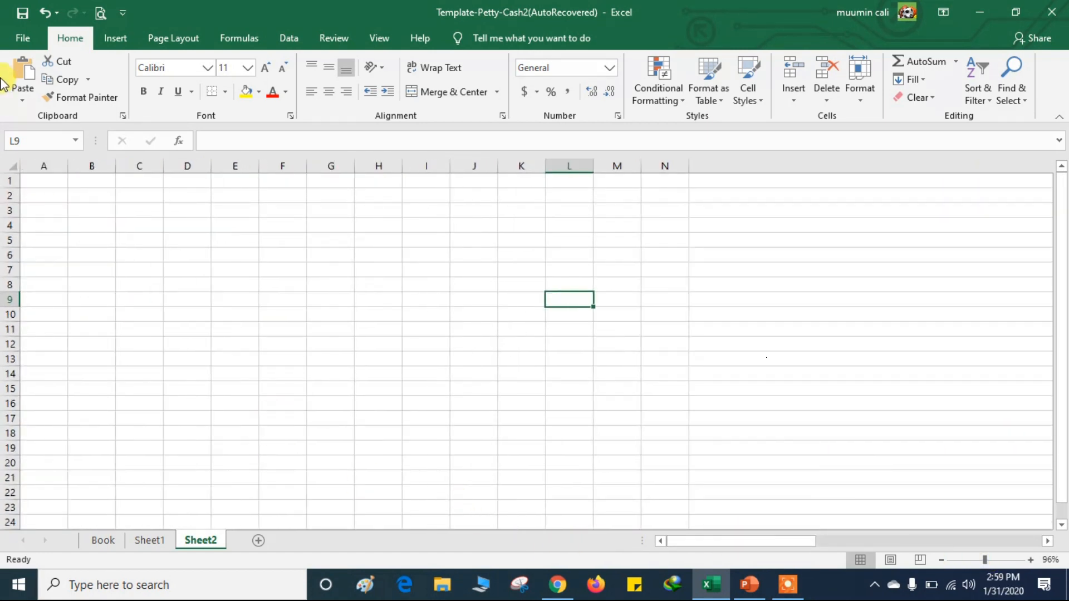
left_click(36, 182)
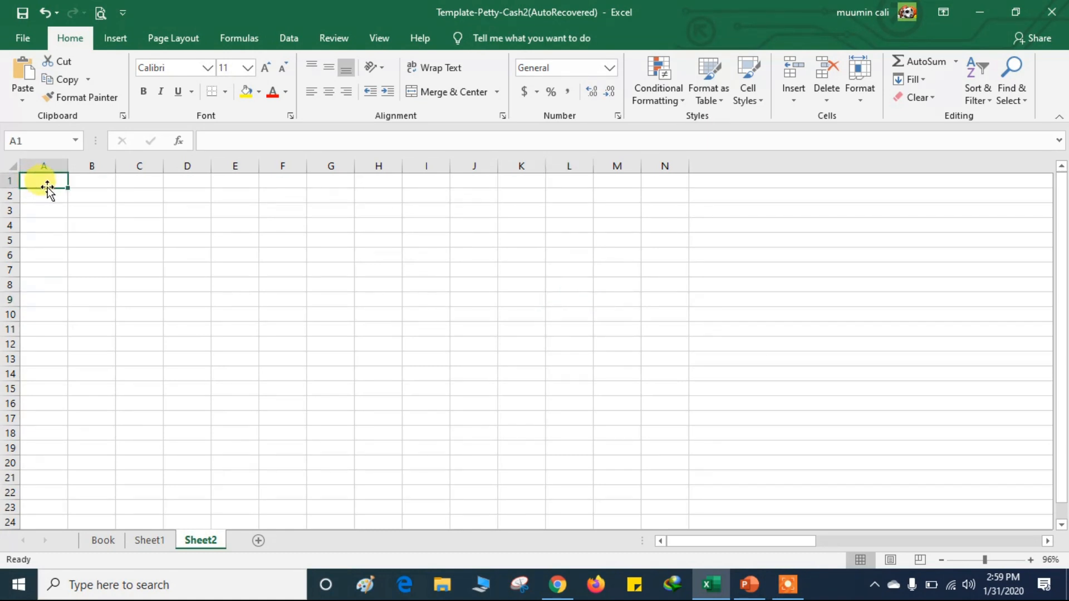
type("company name")
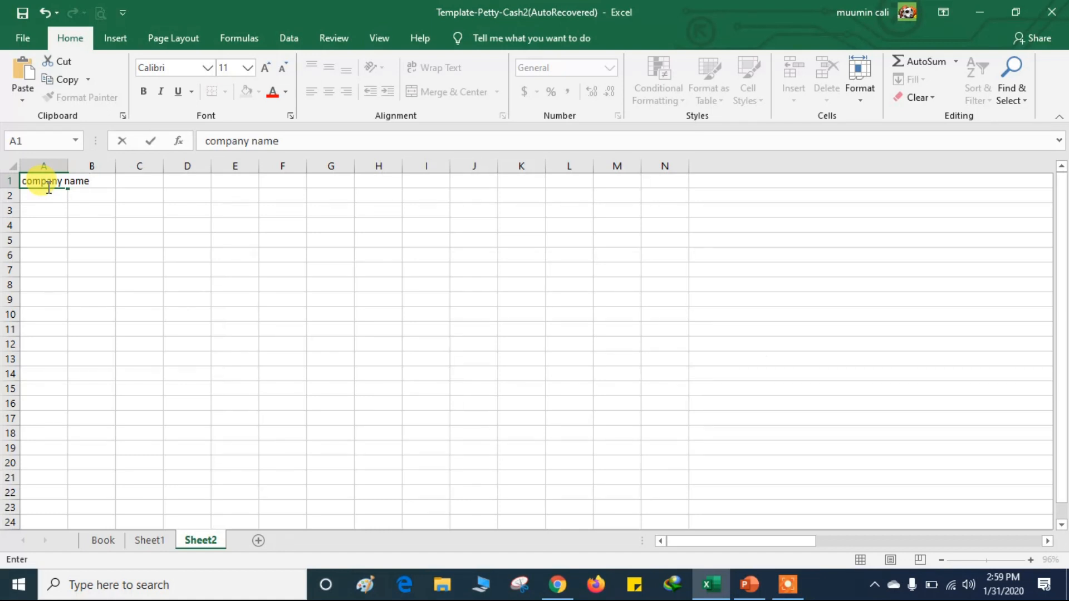
left_click(61, 195)
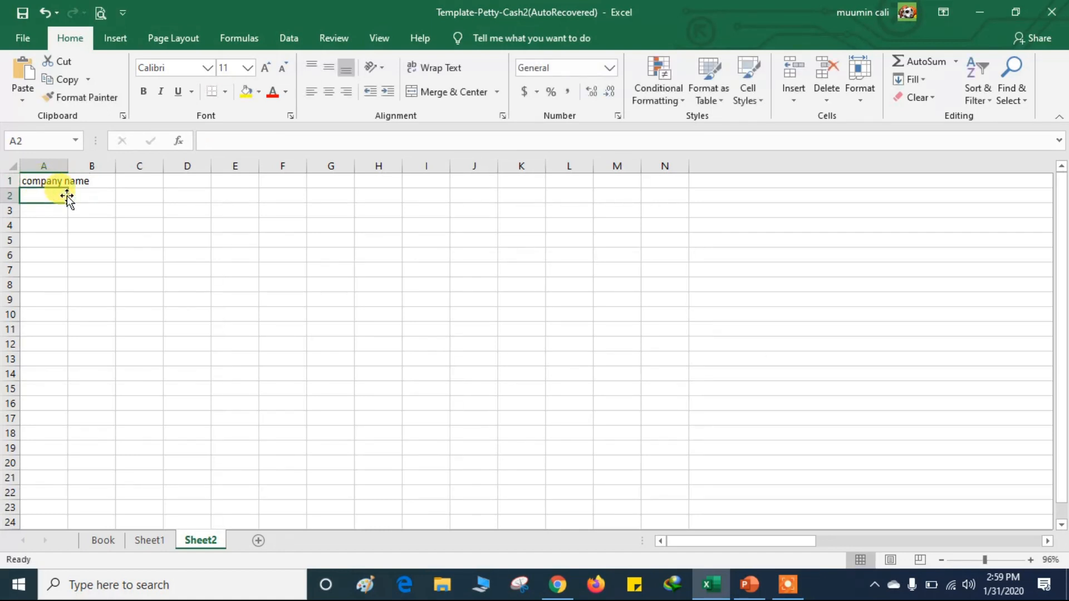
type("petty cash")
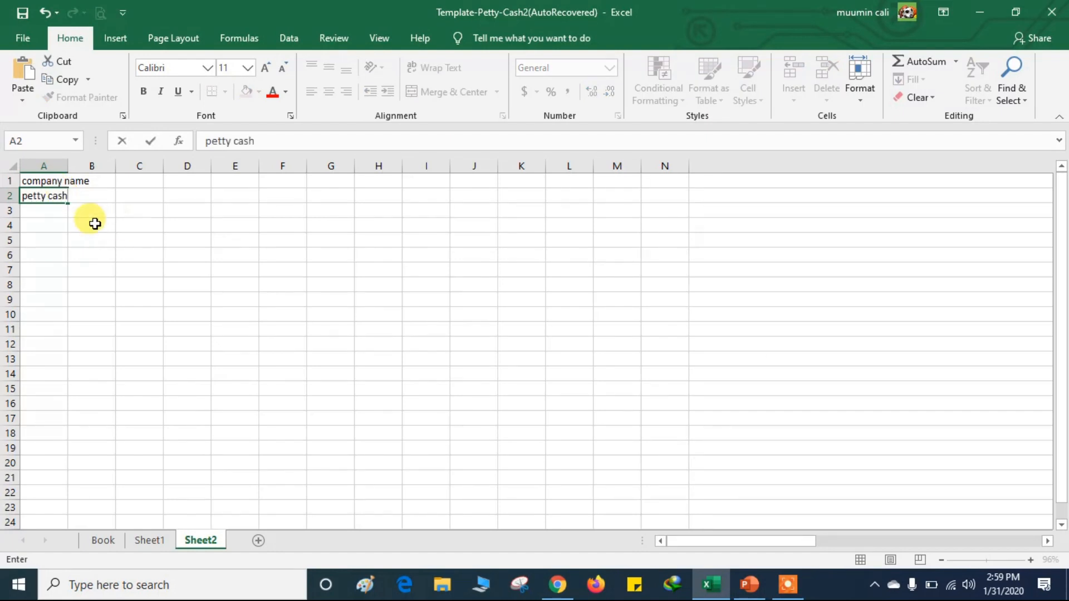
Step: Enter the column headings Date, Received and Date in cells A3, B3 and C3
left_click(44, 211)
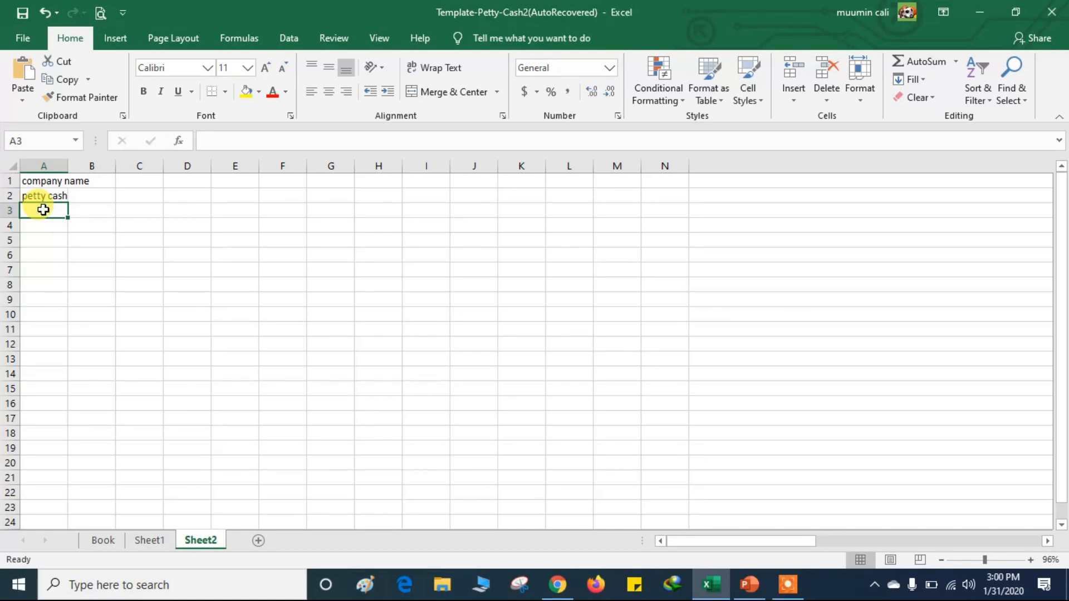
type("Date")
key("Tab")
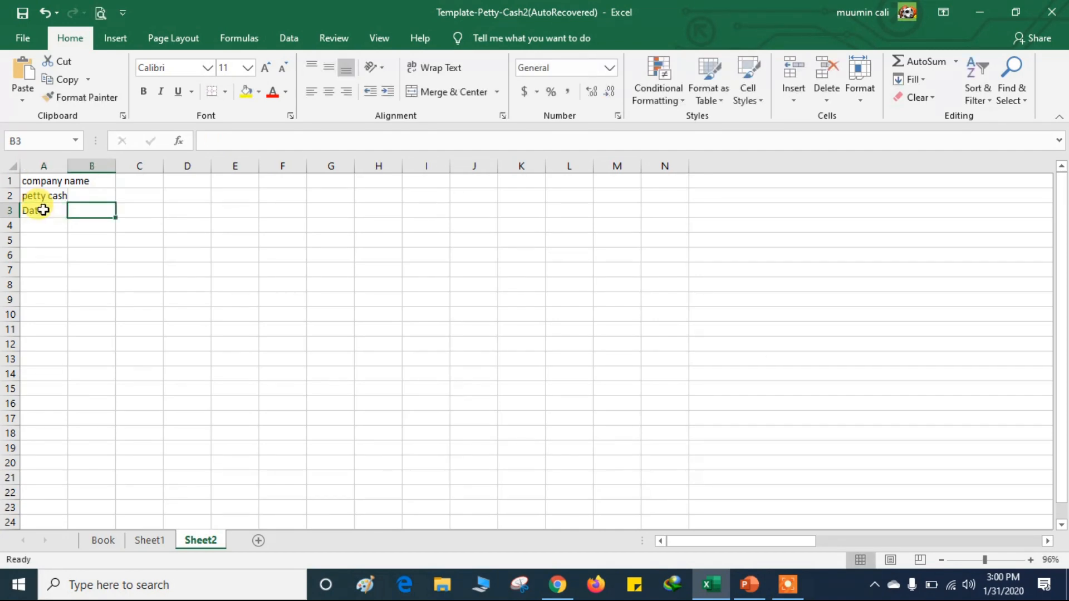
type("Recieved")
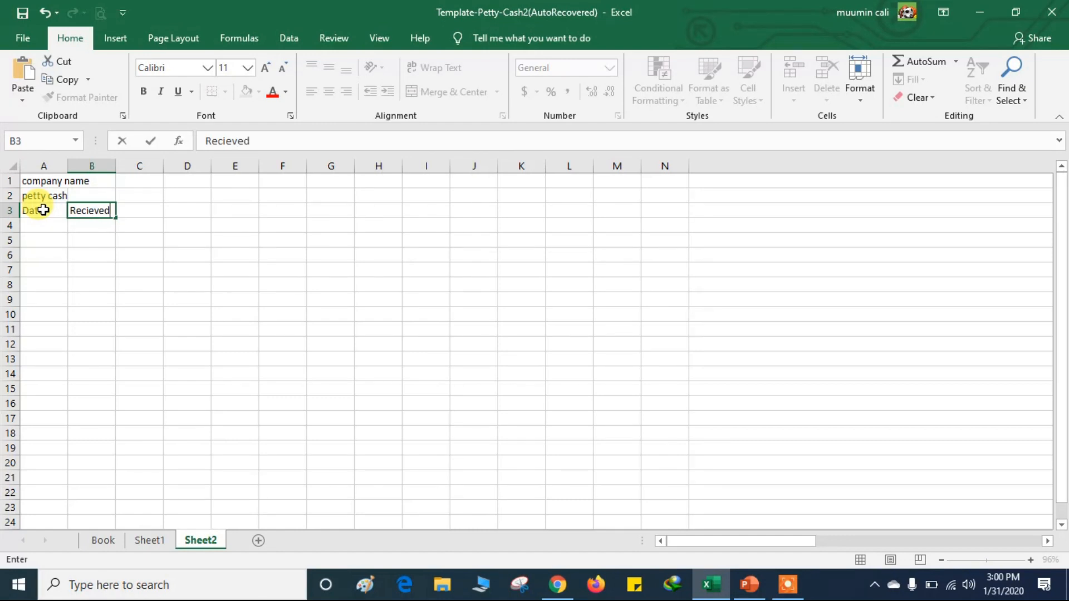
key("Tab")
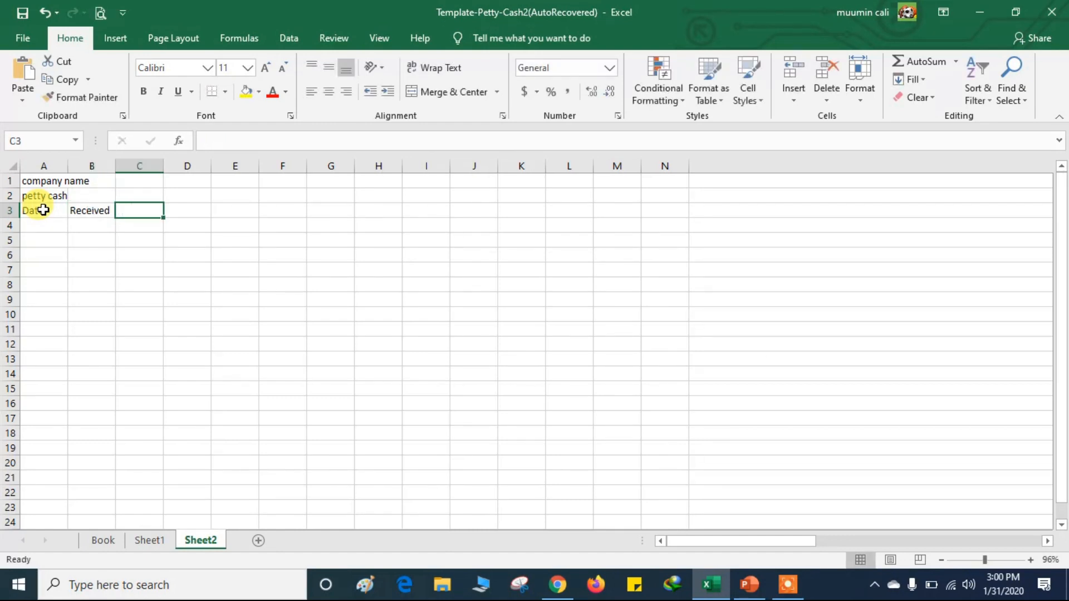
type("Date")
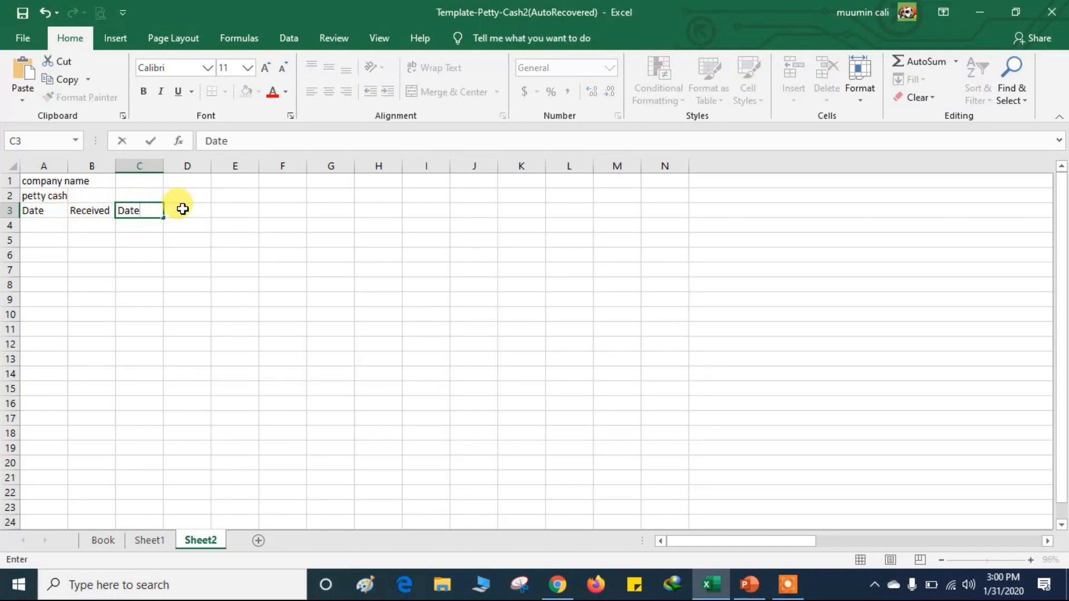
Step: Enter the column heading "Amount paid" in cell D3
left_click(184, 209)
type("Am")
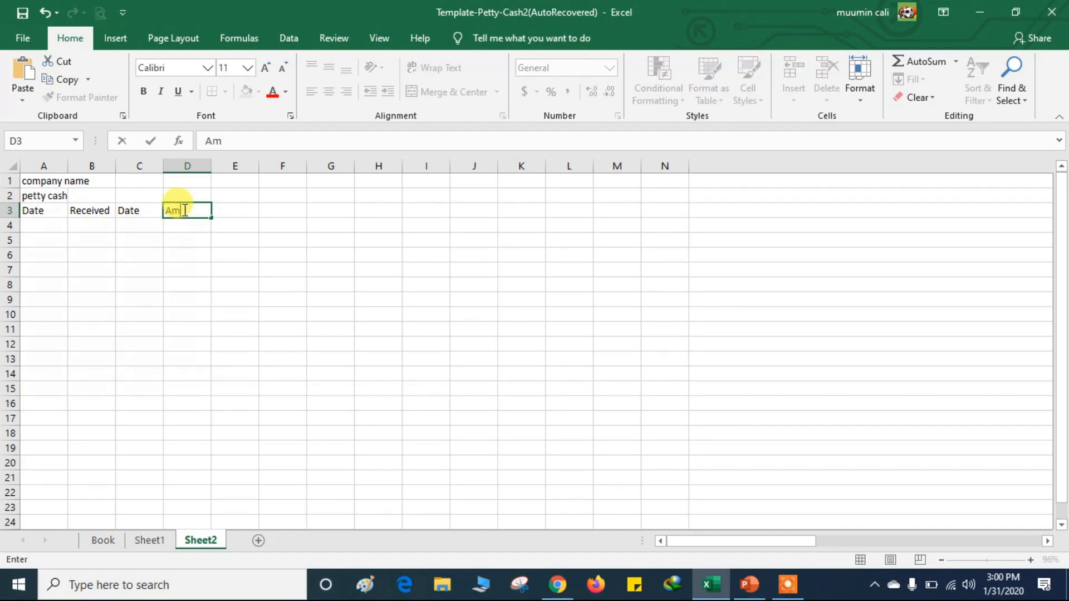
type("ount pain")
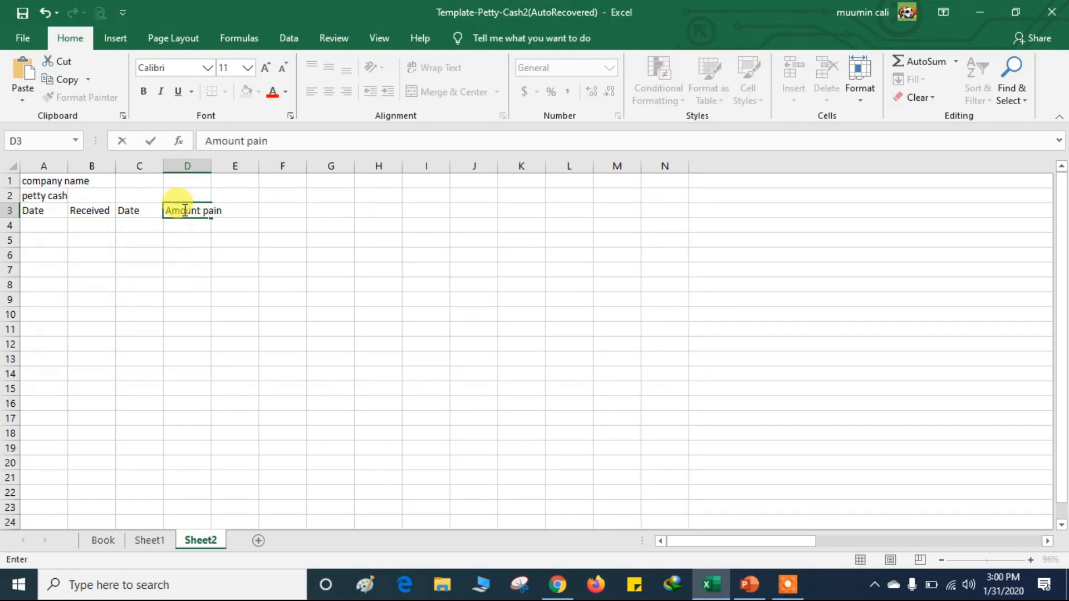
key("BackSpace")
type("d")
key("Tab")
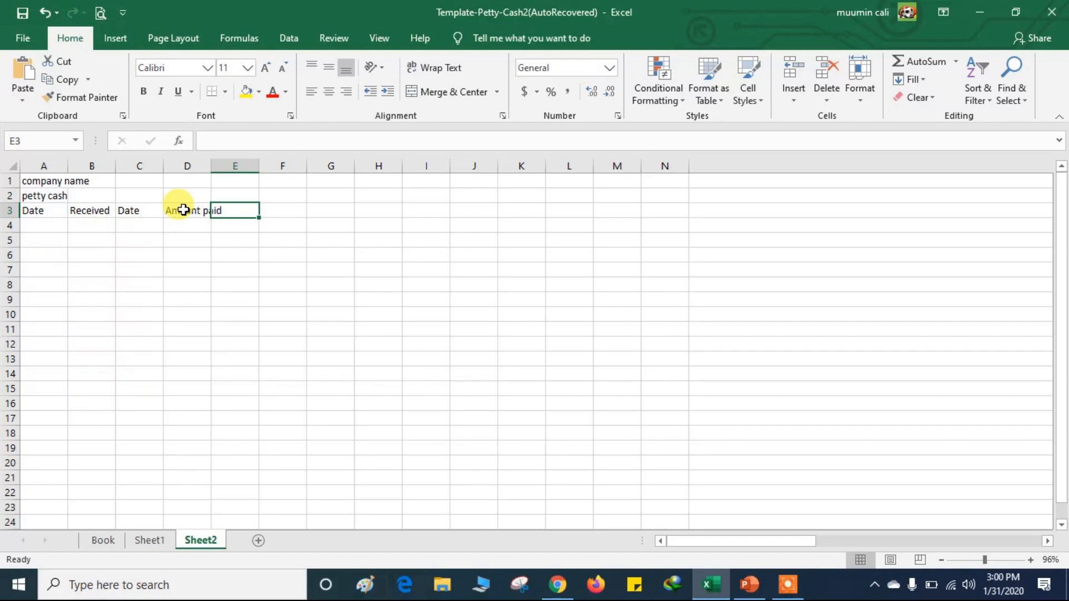
Step: Enter the column heading "Stationery" in cell E3 and select the empty cell F3
type("Sta")
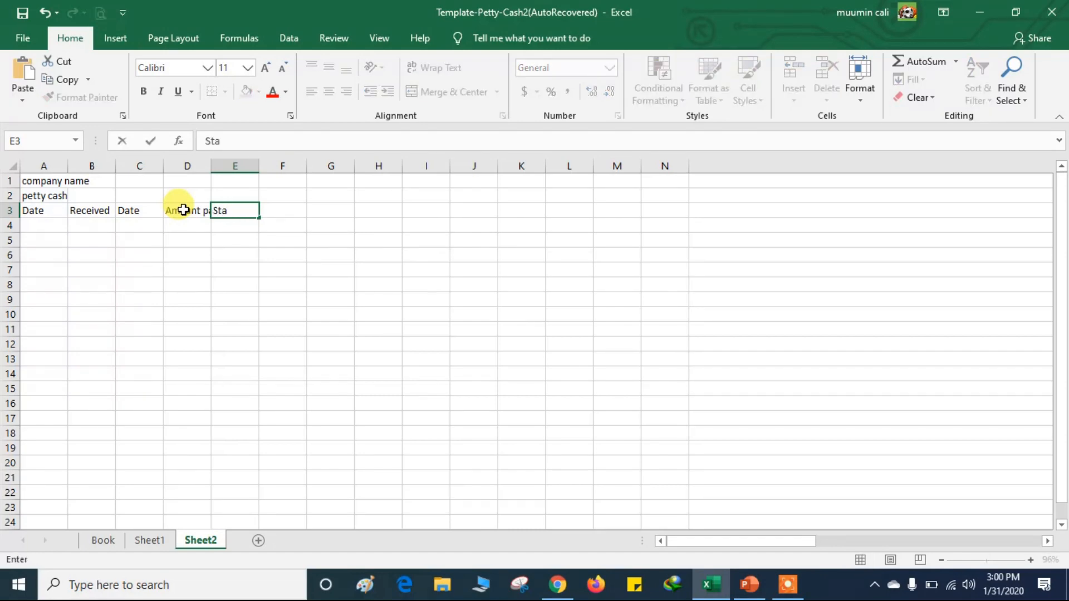
type("tionery")
left_click(184, 210)
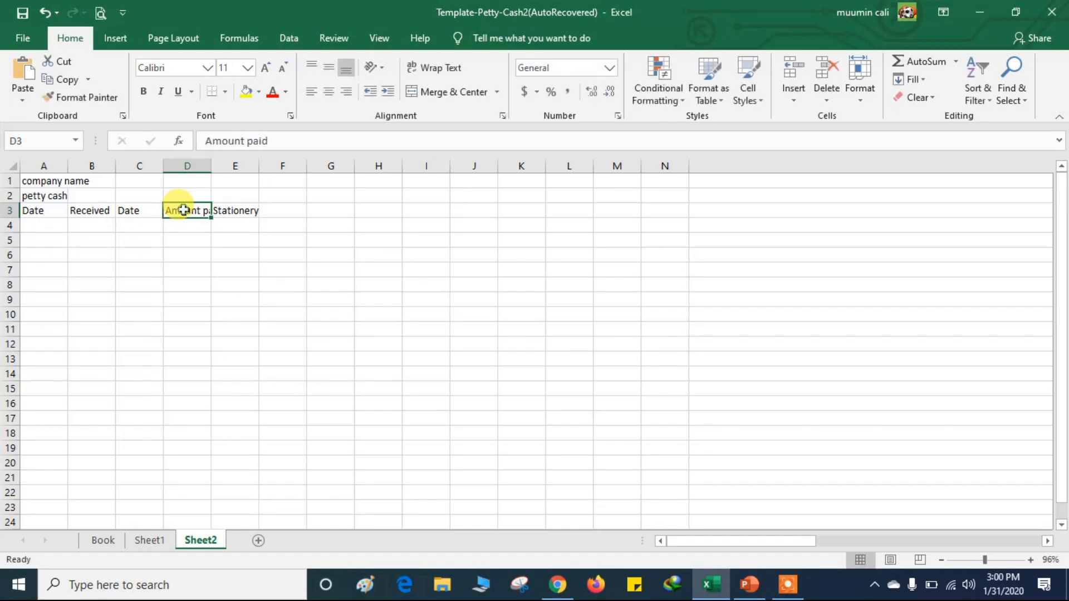
key("Right")
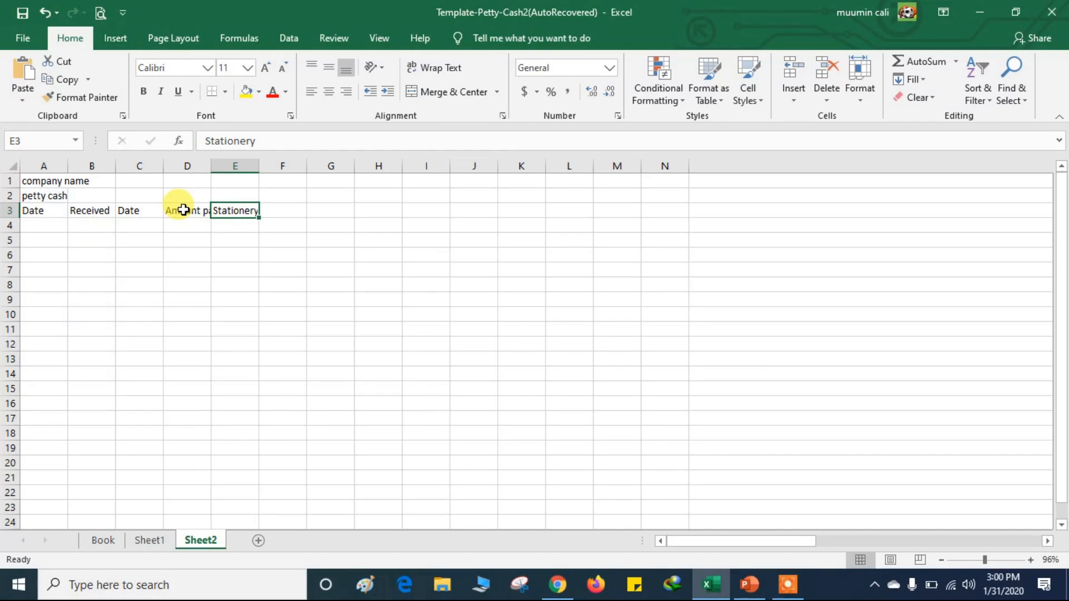
key("Right")
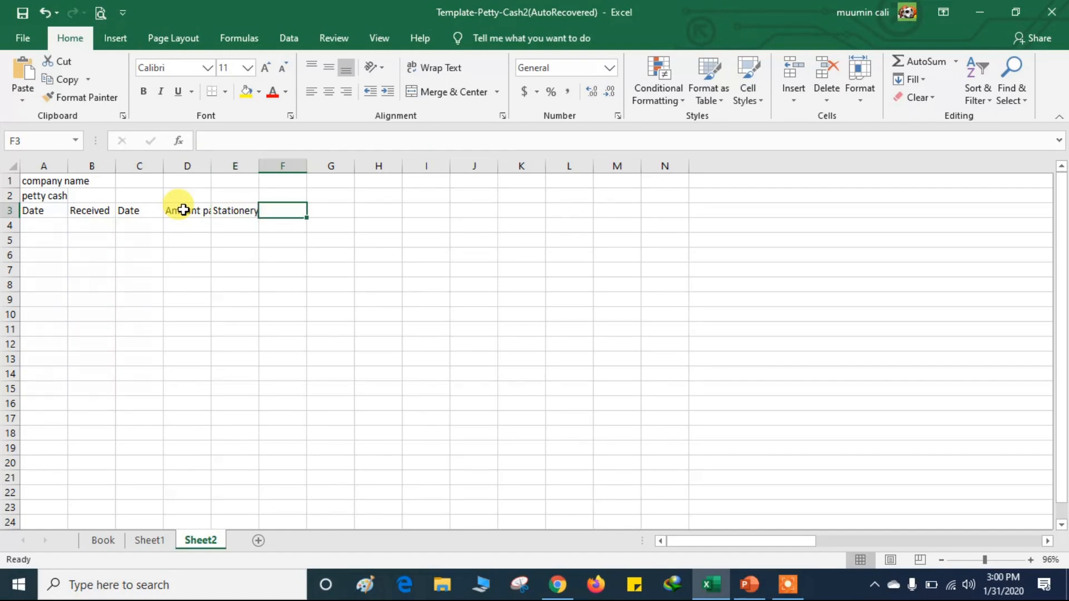
Step: Enter the column headings "cartidge" in cell F3 and "paper" in cell G3
type("cartidge")
key("Right")
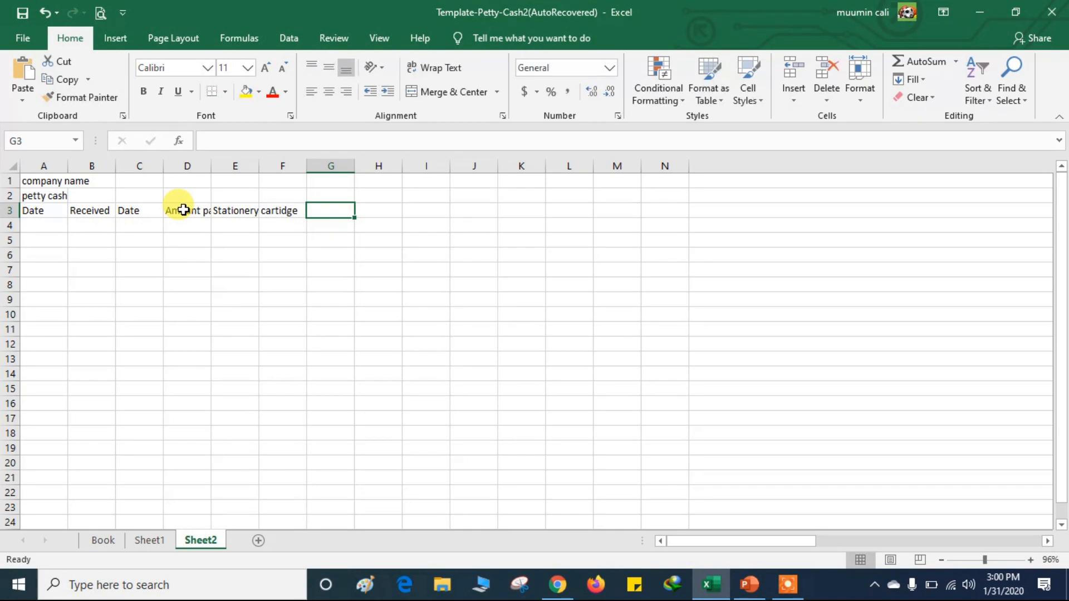
type("pape")
key("BackSpace")
key("BackSpace")
type("per")
key("Right")
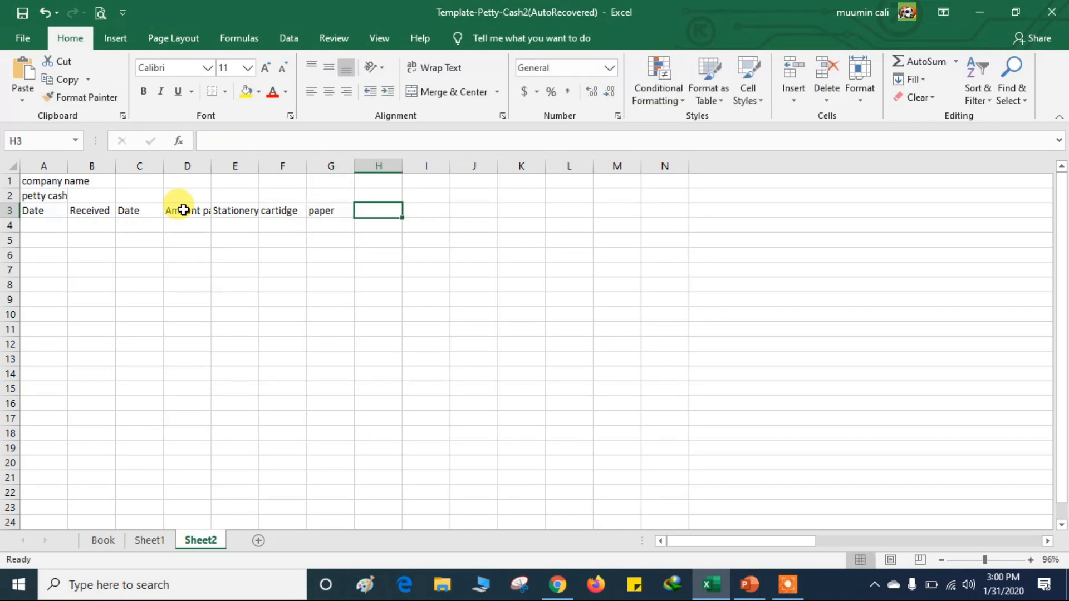
Step: Enter the column headings "postage" in cell H3 and "petty cash balance" in cell I3
type("p")
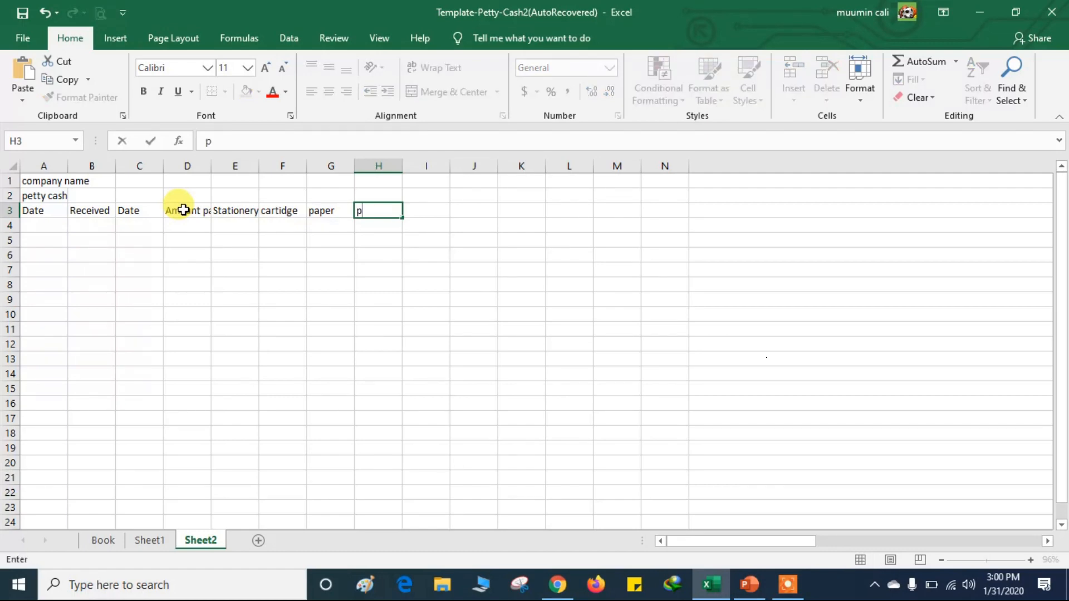
type("ostage")
key("Right")
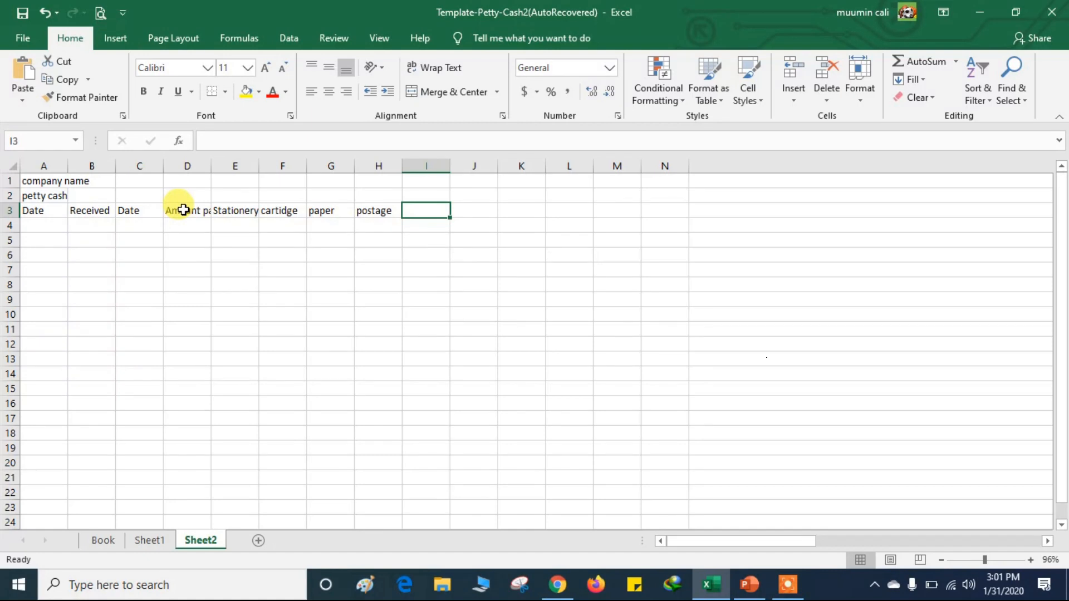
type("pett")
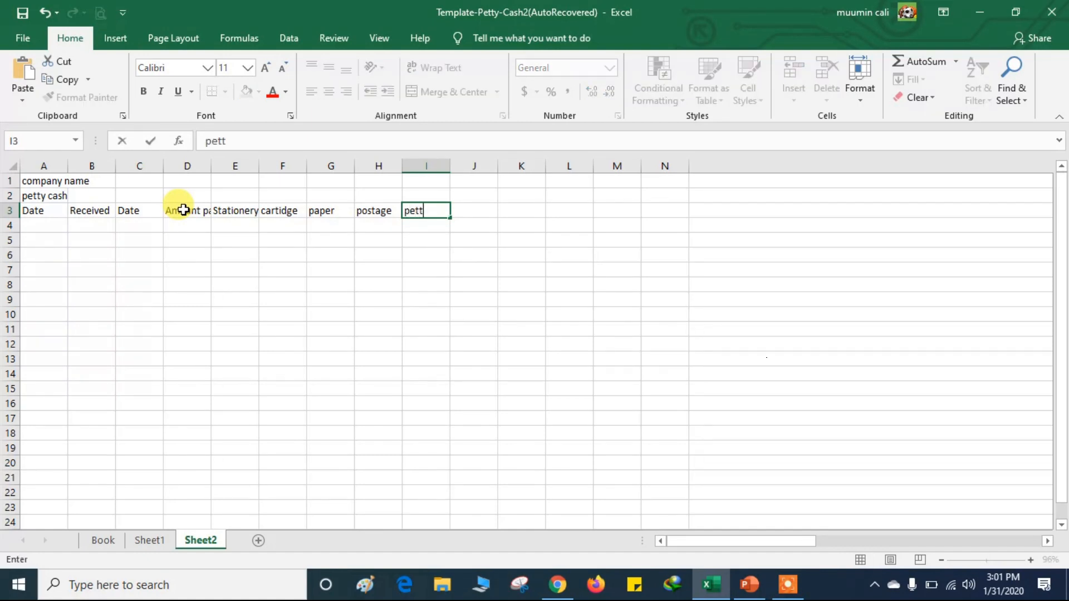
type("y cash balance")
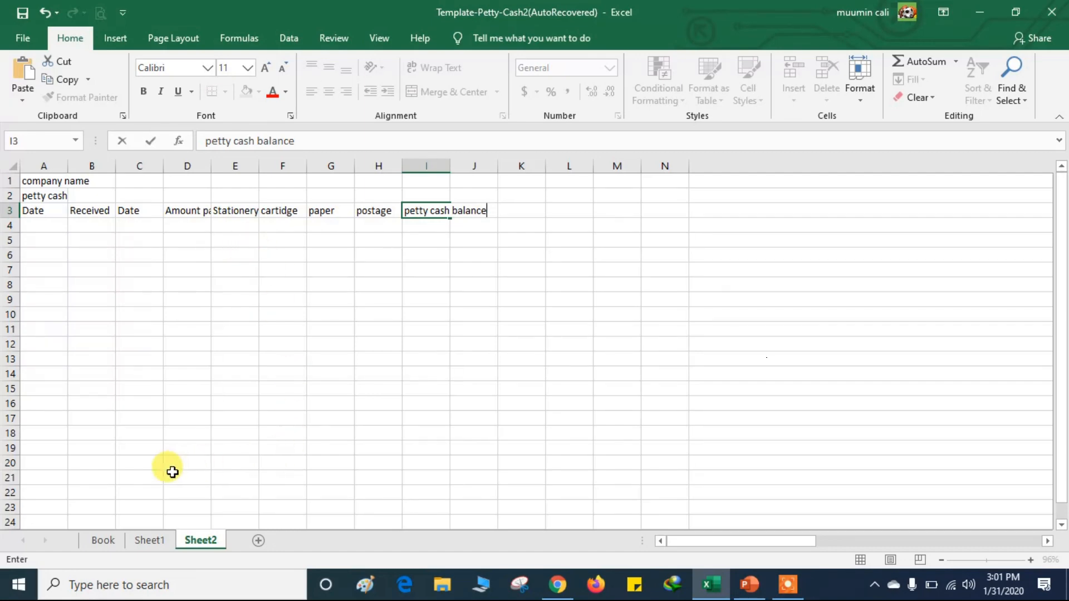
Step: Enter the row labels "ToTal" in cell A16 and "Total" in cell C16
left_click(45, 409)
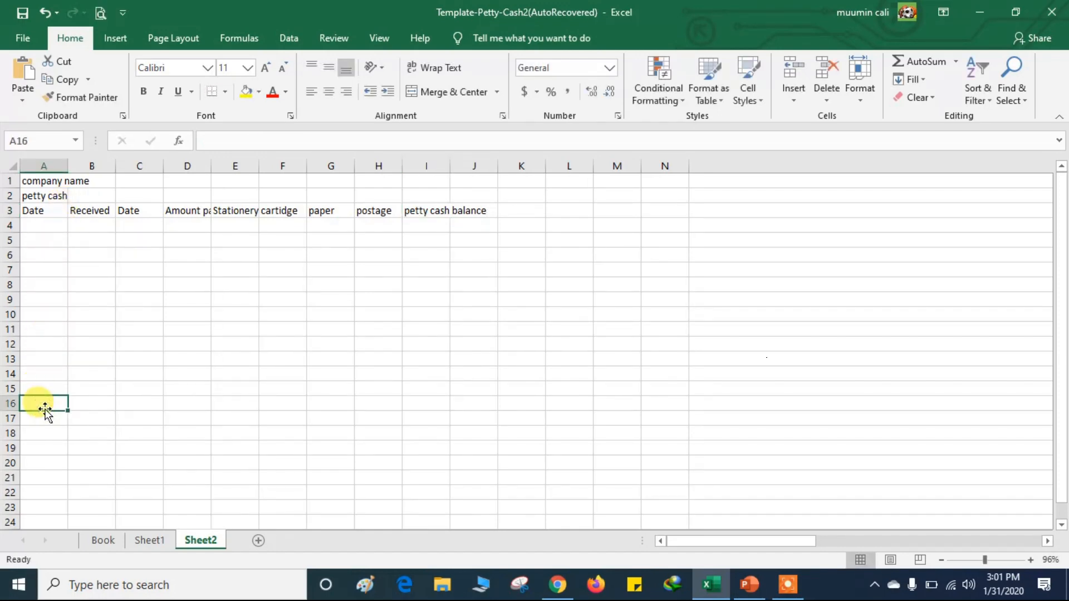
type("ToTal")
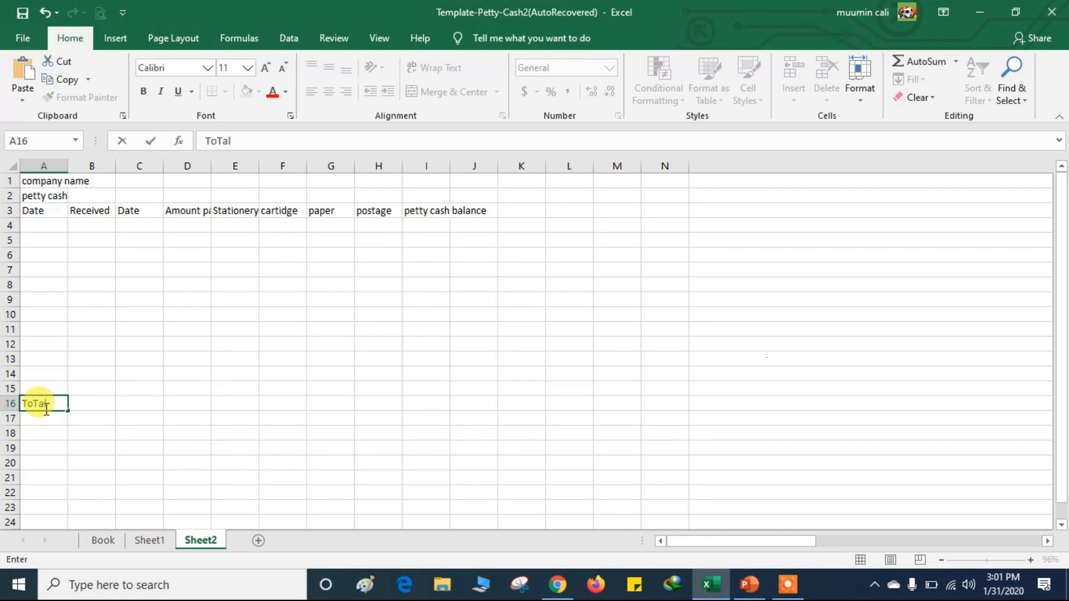
left_click(77, 404)
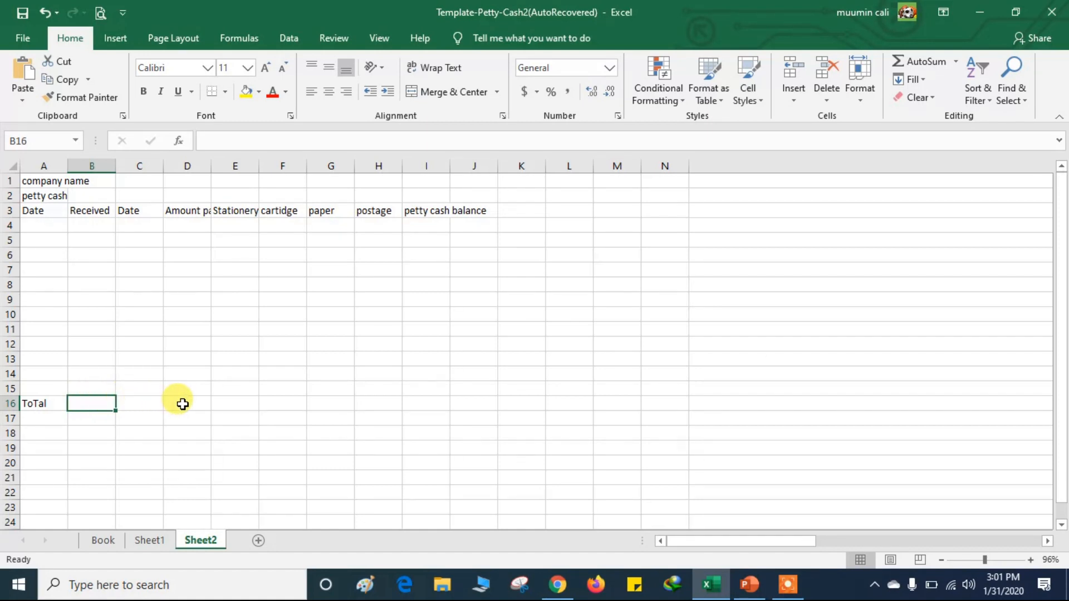
left_click(144, 403)
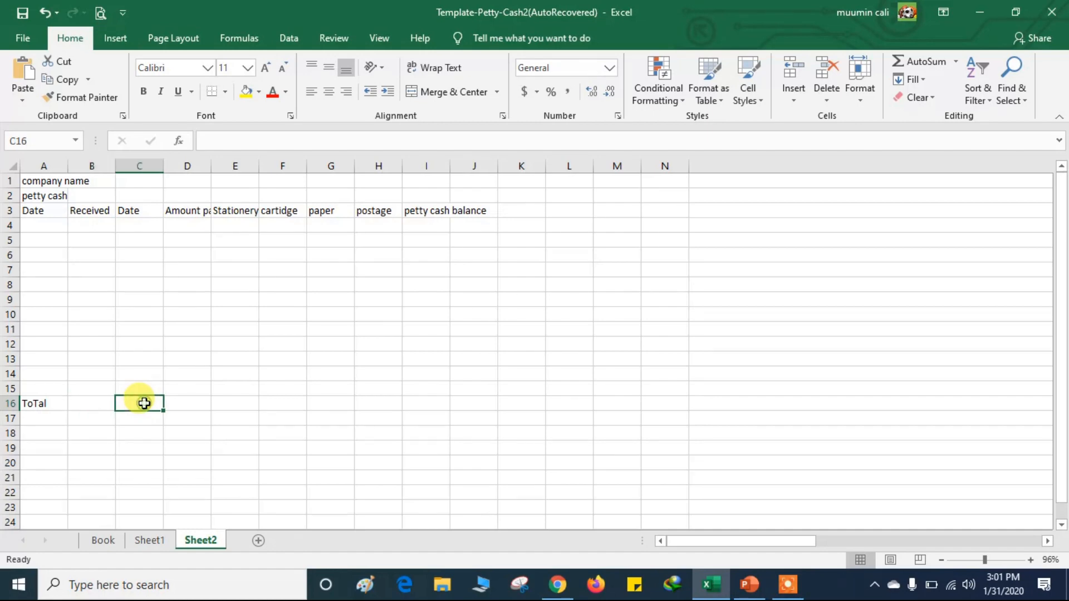
type("Total")
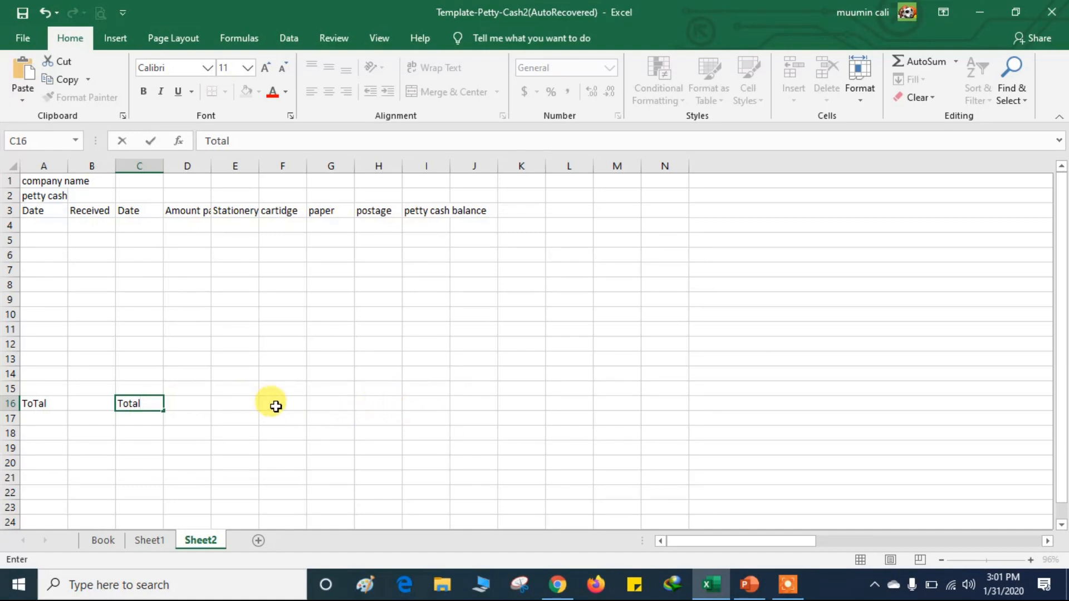
Step: Enter the label "Total balance" in cell I16, below the petty cash balance heading
left_click(377, 403)
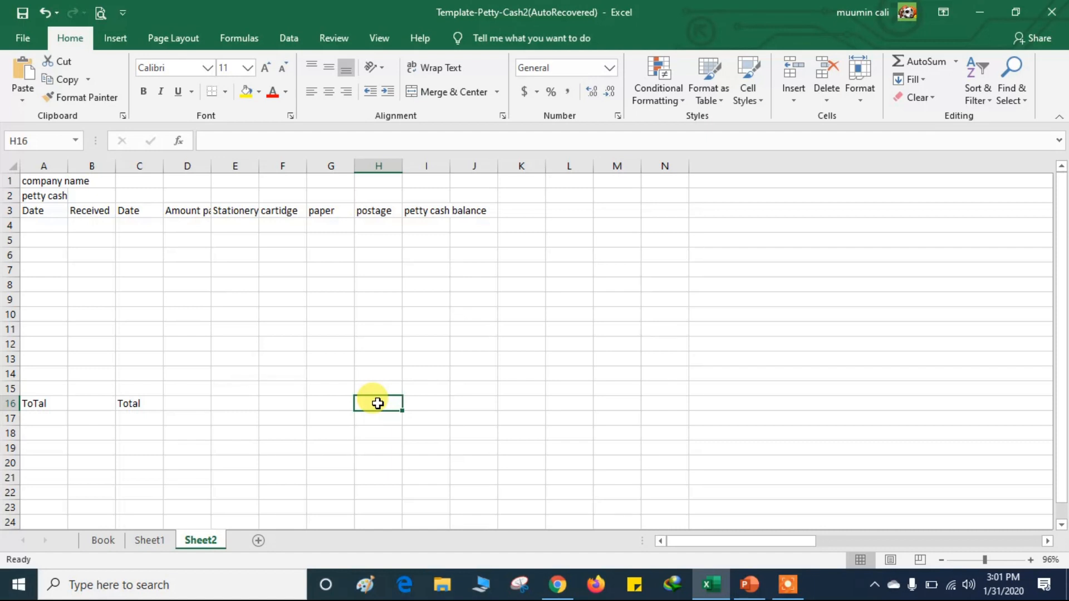
left_click(430, 403)
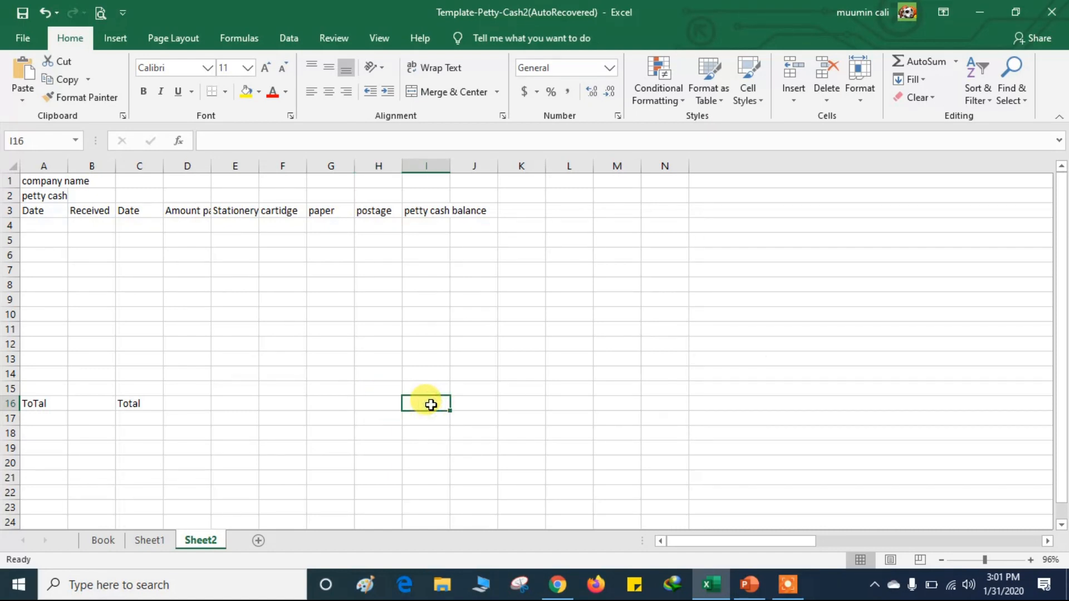
type("Total")
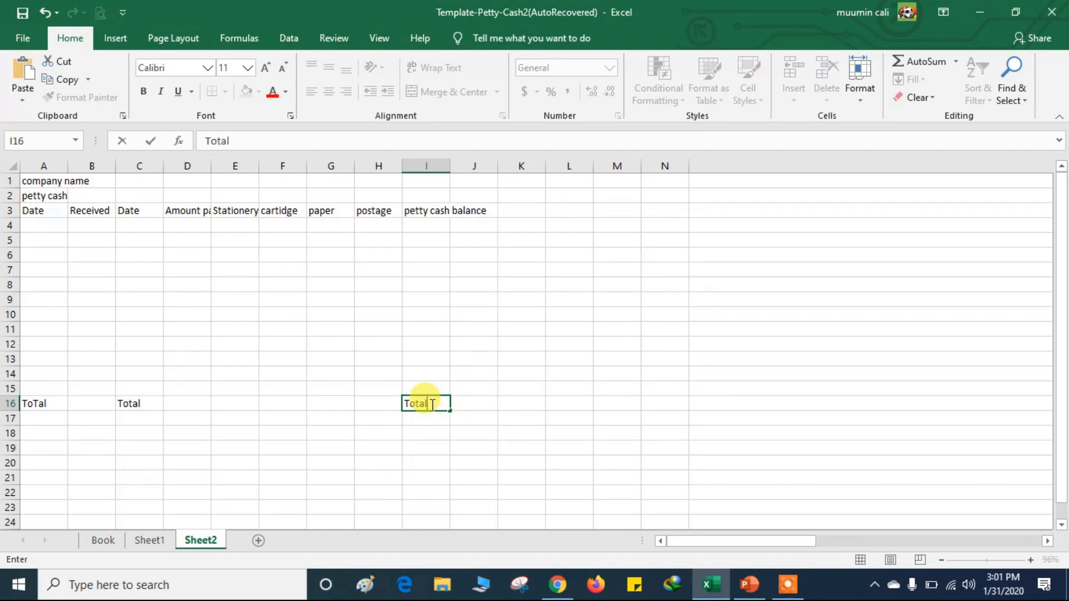
type(" balance")
left_click(228, 459)
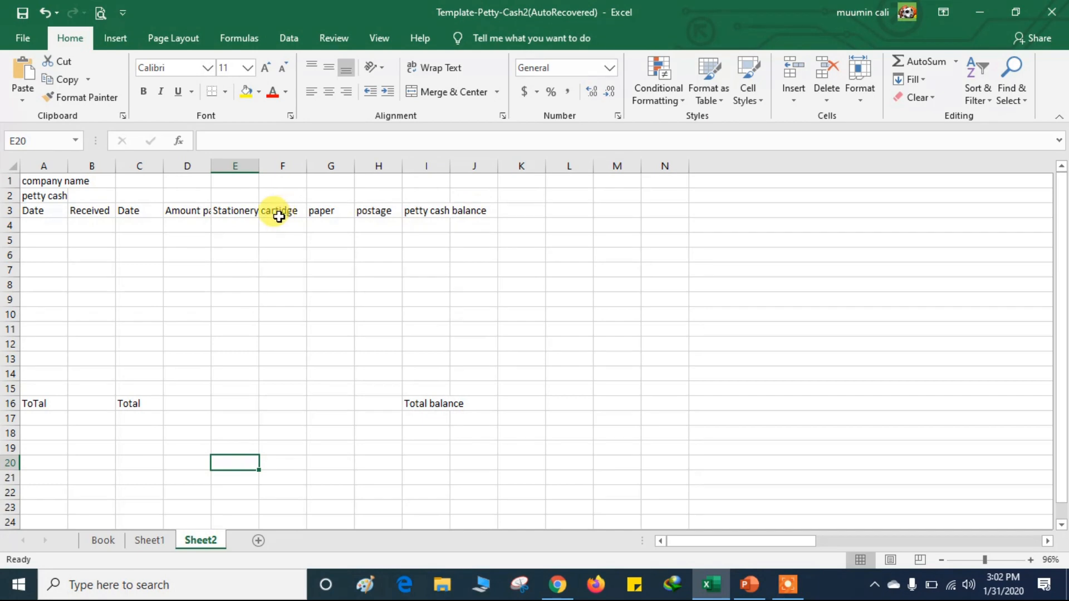
Step: Autofit the widths of columns D, E and I to their headings
mouse_move(987, 559)
left_mouse_down()
mouse_move(966, 547)
mouse_move(997, 558)
mouse_move(968, 563)
mouse_move(984, 560)
left_mouse_up()
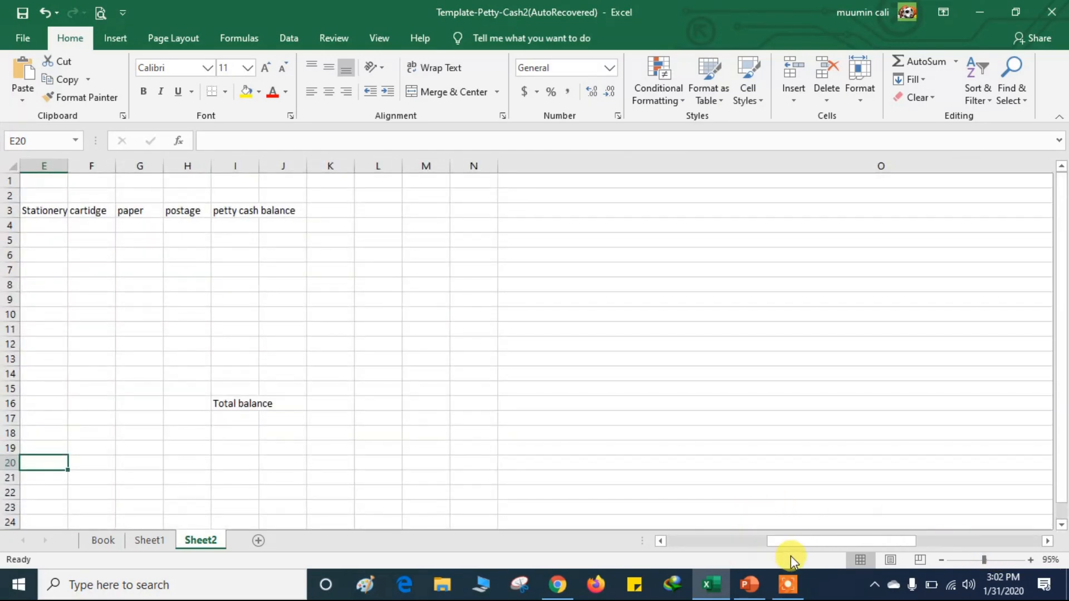
left_click_drag(790, 546, 559, 510)
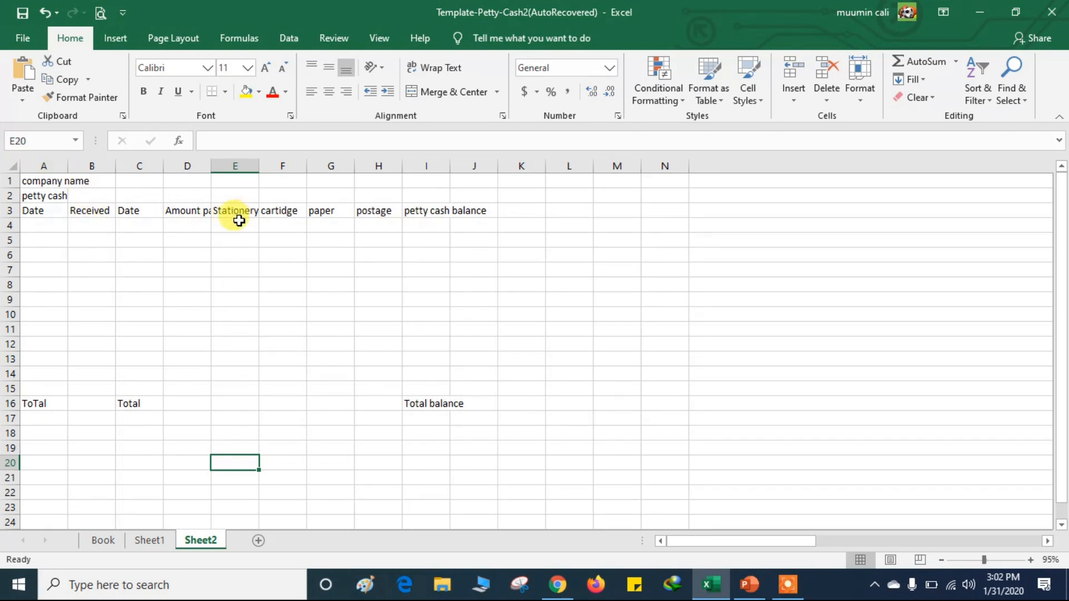
double_click(212, 166)
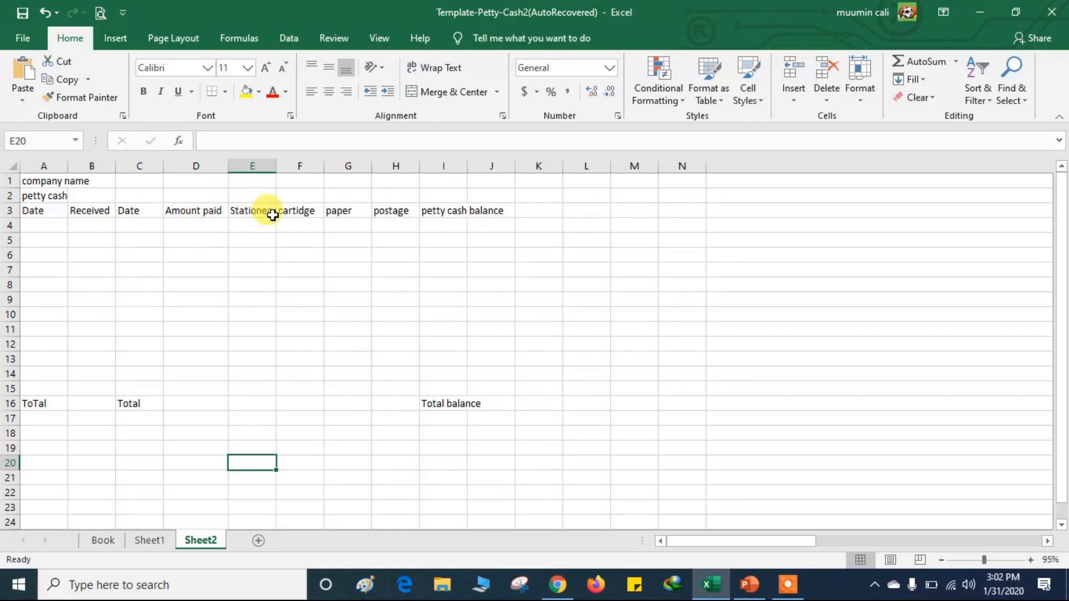
double_click(276, 171)
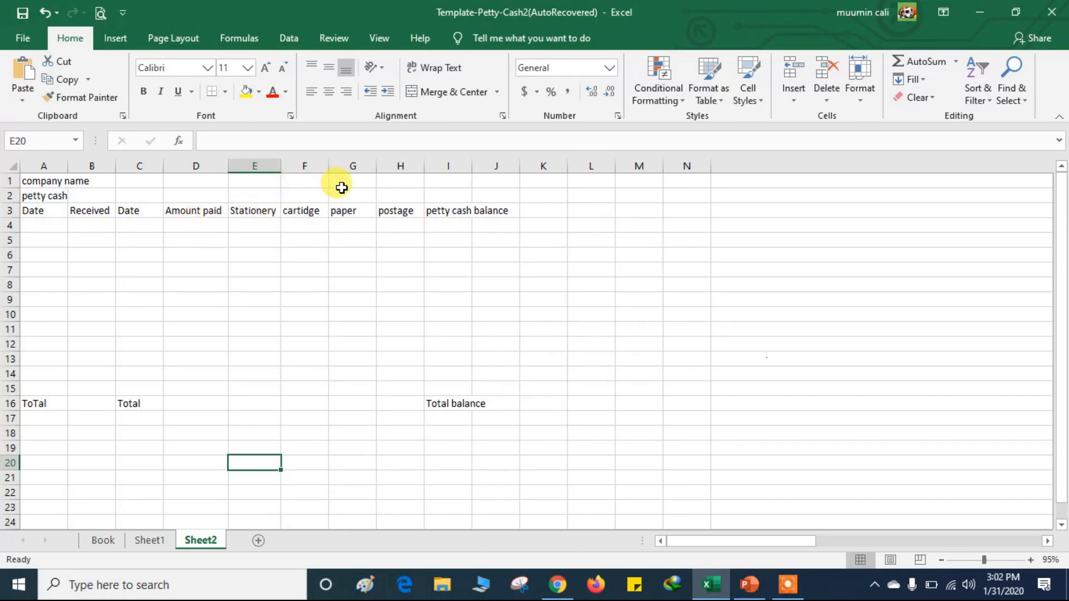
double_click(472, 166)
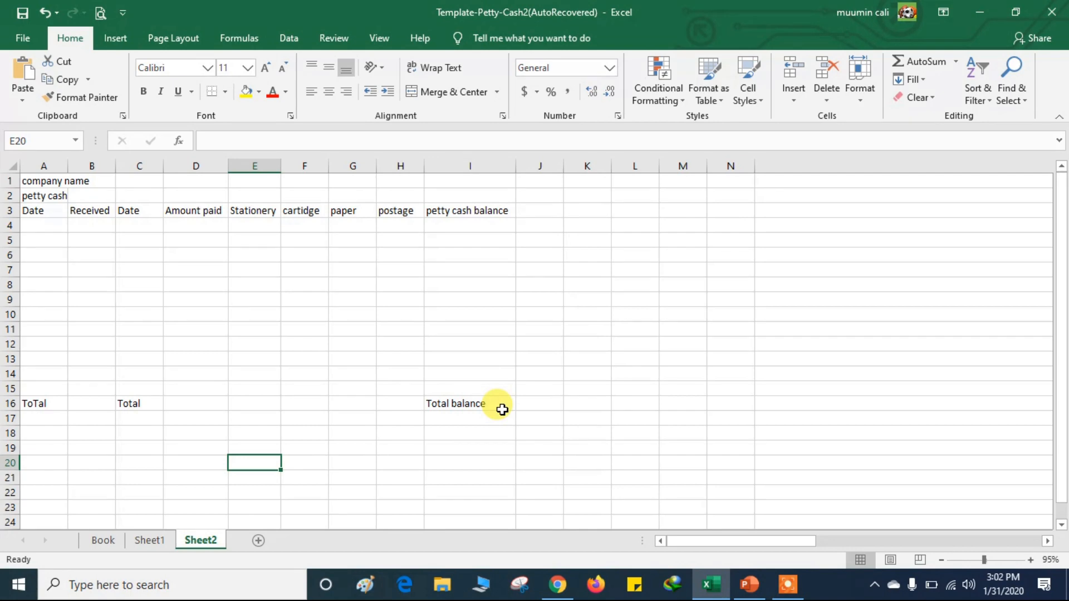
Step: Move the "Total balance" label from cell I16 to H16 and autofit the width of column H
left_click(456, 402)
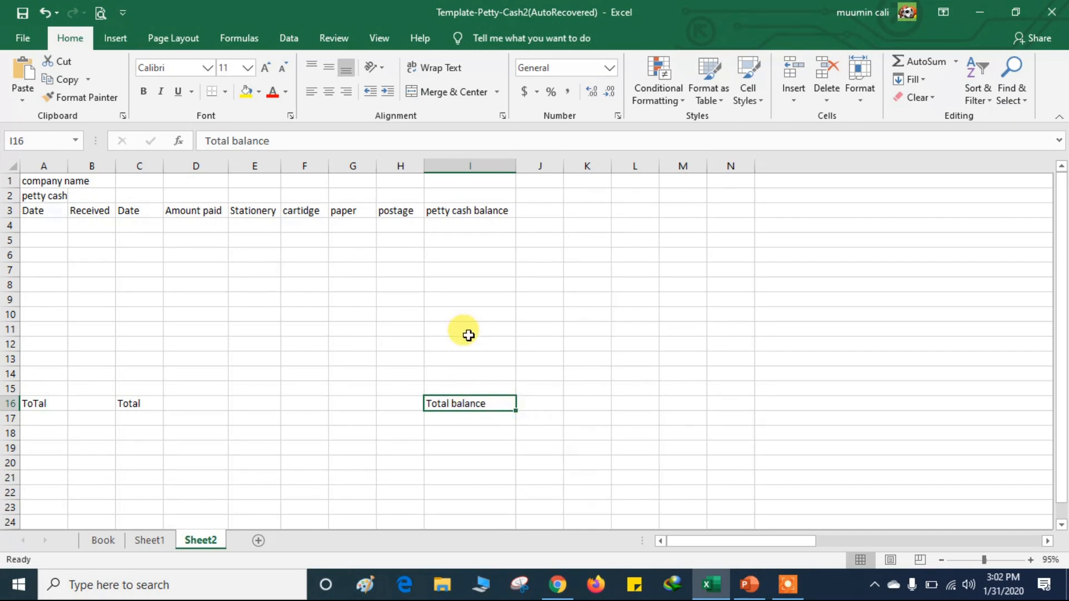
key("ctrl+a")
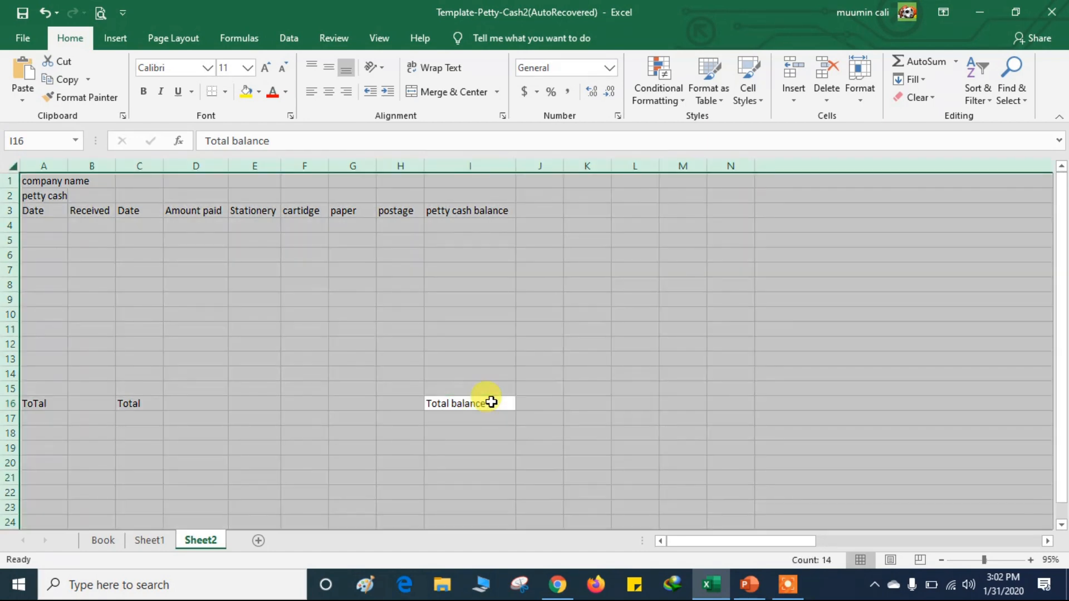
left_click(491, 402)
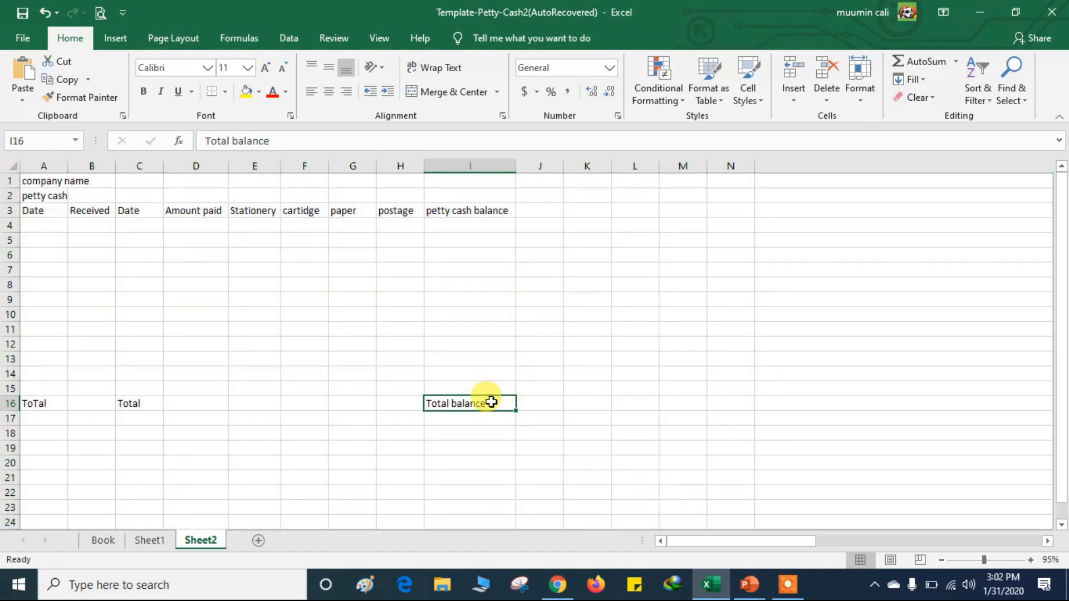
key("ctrl+a")
key("ctrl+c")
left_click(391, 402)
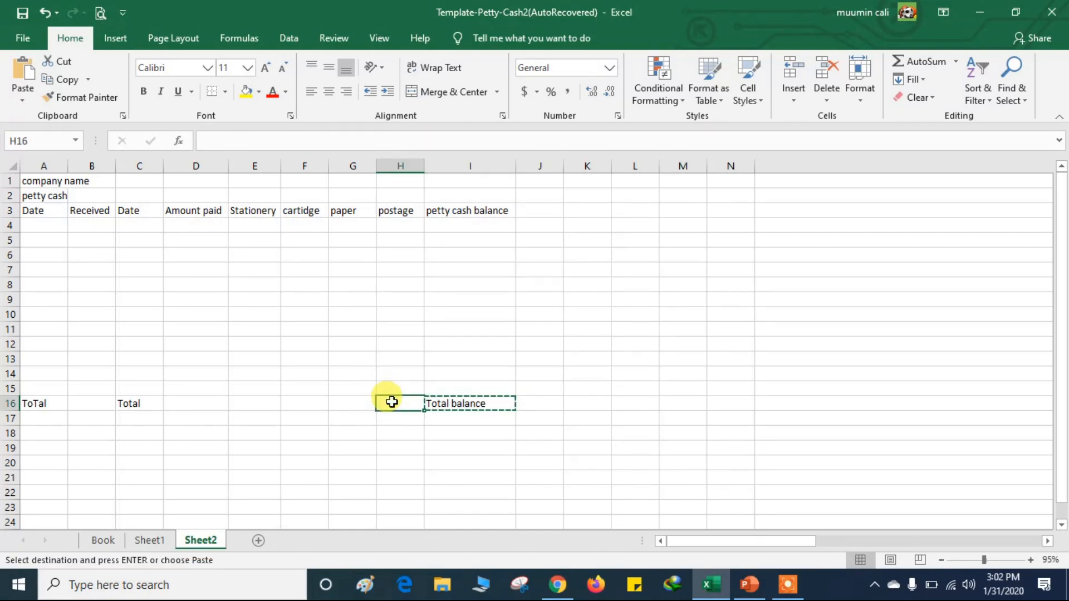
key("ctrl+v")
left_click(458, 403)
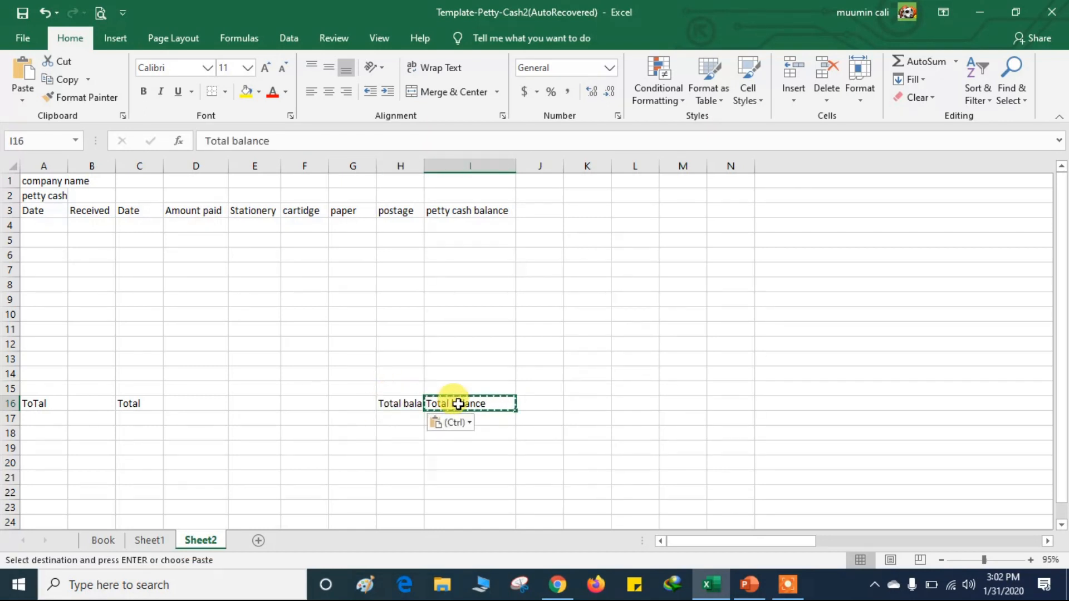
key("Delete")
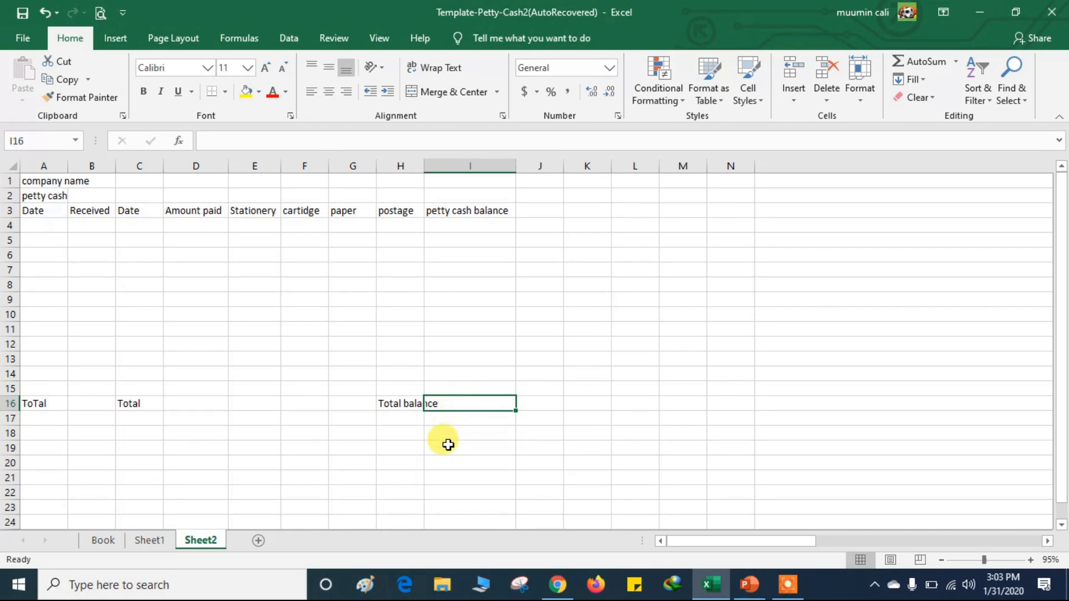
double_click(423, 162)
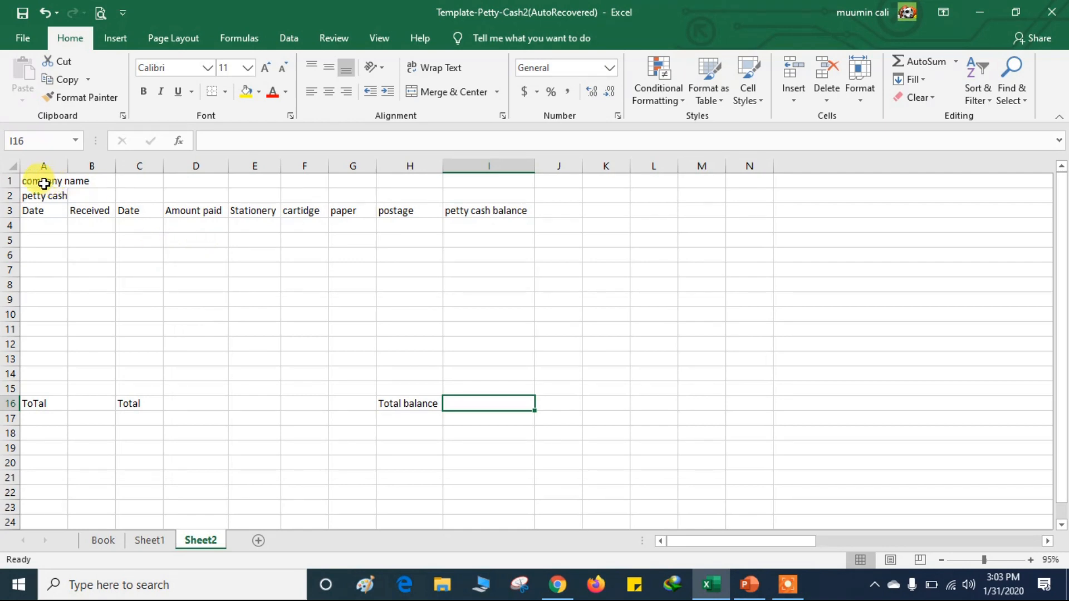
Step: Merge and center the company name title across A1:I1, and make it bold at font size 26
left_click_drag(30, 181, 485, 178)
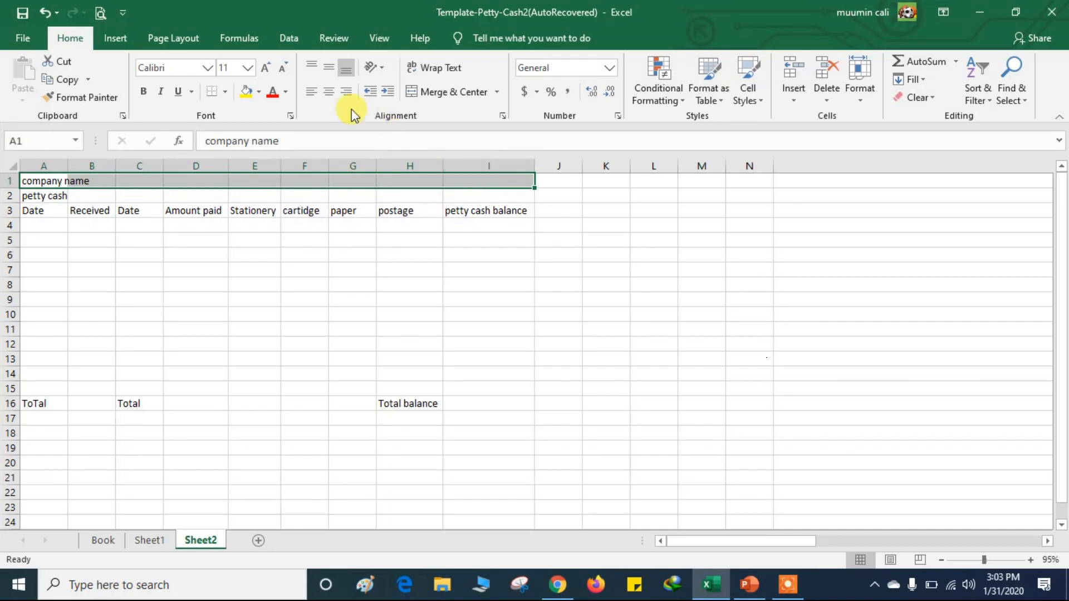
left_click(466, 95)
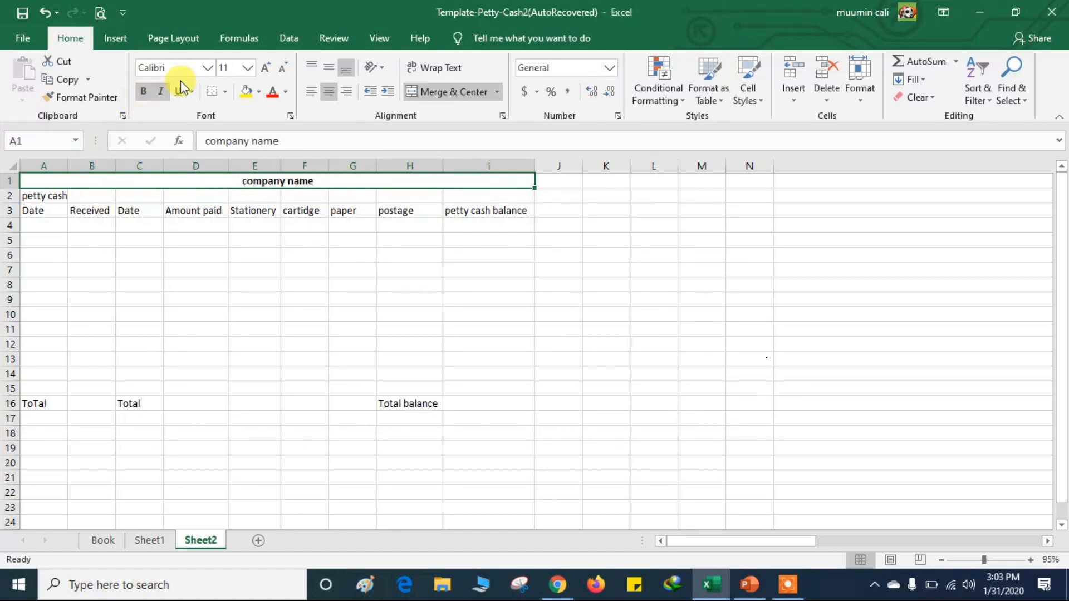
left_click(268, 67)
left_click(268, 67)
left_click(267, 67)
left_click(268, 67)
left_click(268, 68)
left_click(267, 67)
left_click(268, 67)
left_click(267, 67)
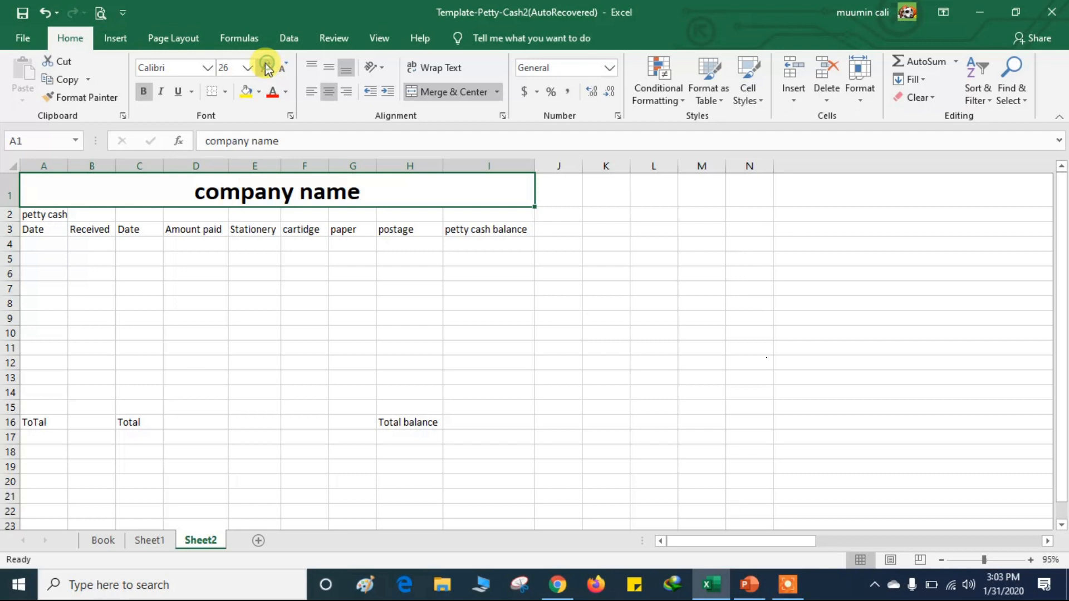
Step: Merge and center the petty cash title across A2:I2, and make it bold at font size 20
left_click(45, 216)
left_click_drag(49, 216, 506, 217)
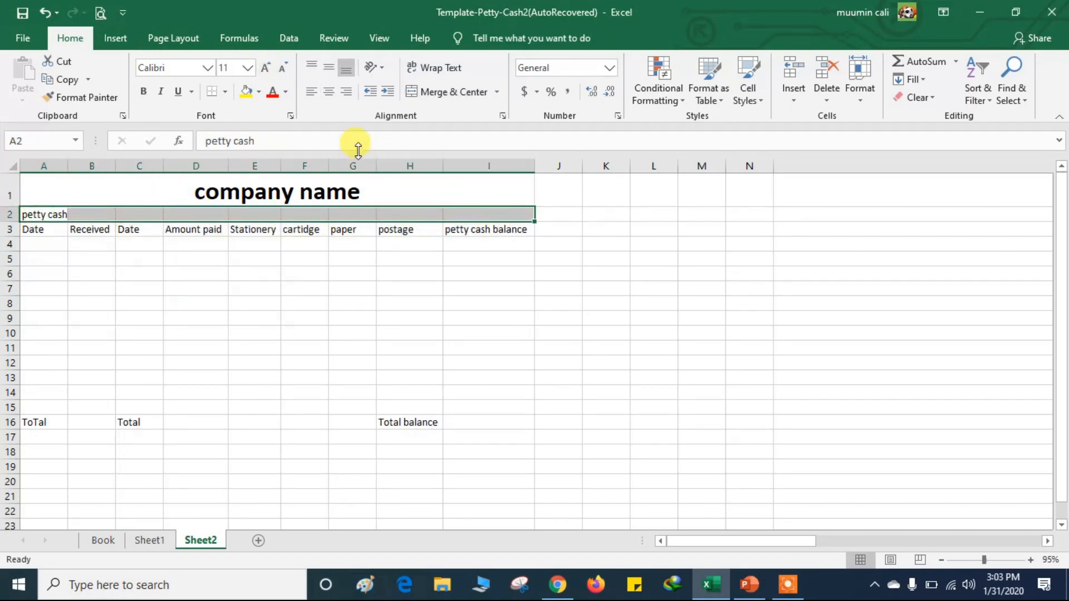
left_click(452, 91)
left_click(146, 95)
left_click(267, 67)
left_click(267, 68)
left_click(267, 68)
left_click(267, 68)
left_click(266, 68)
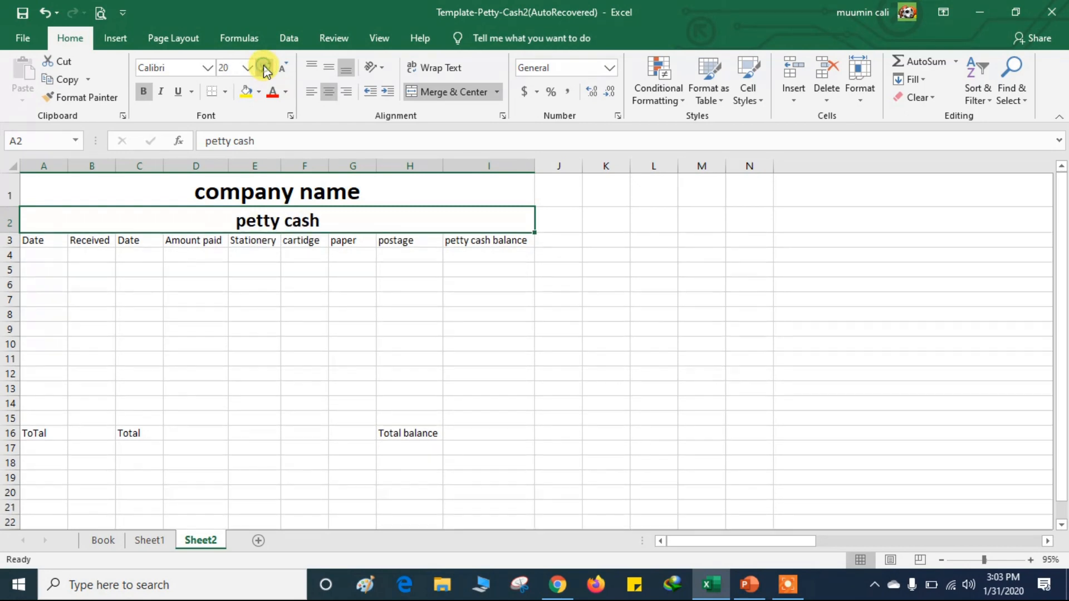
Step: Make the column headings in A3:I3 bold and set their font size to 12
left_click(49, 240)
left_click_drag(49, 241, 493, 239)
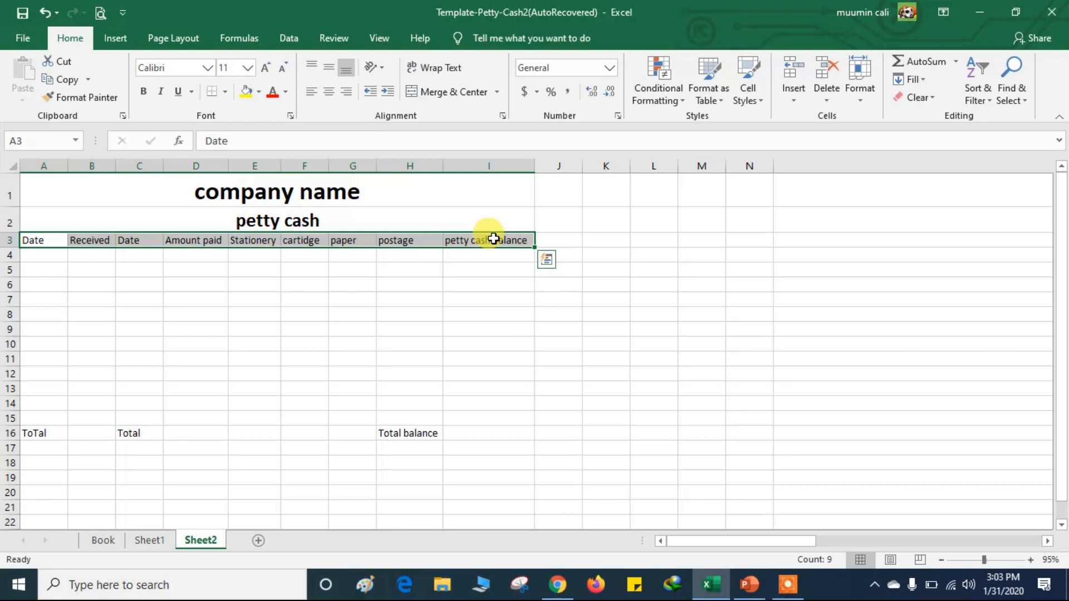
left_click(144, 92)
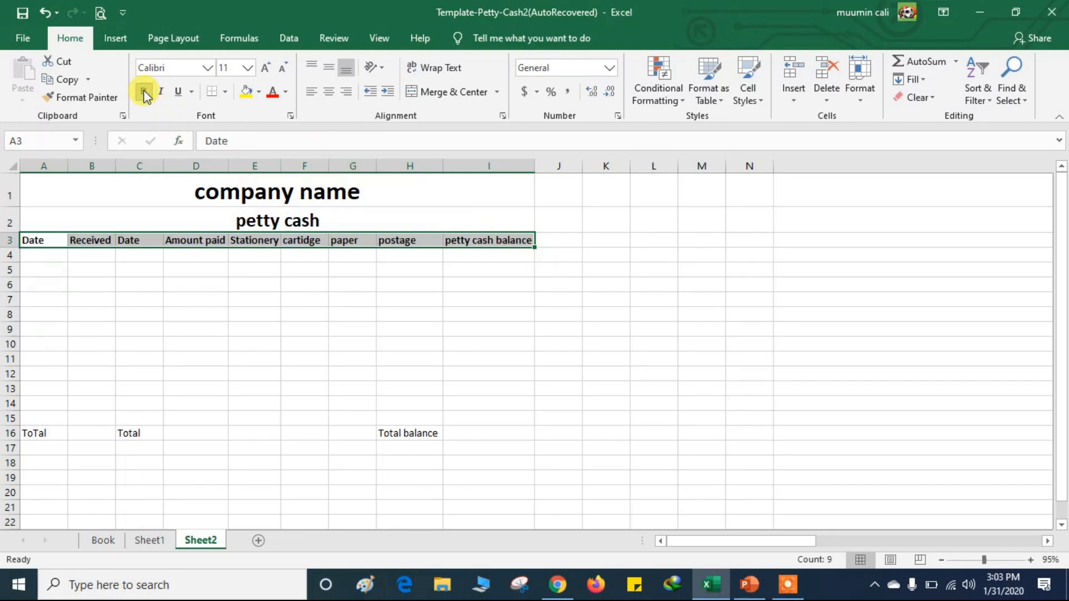
left_click(266, 69)
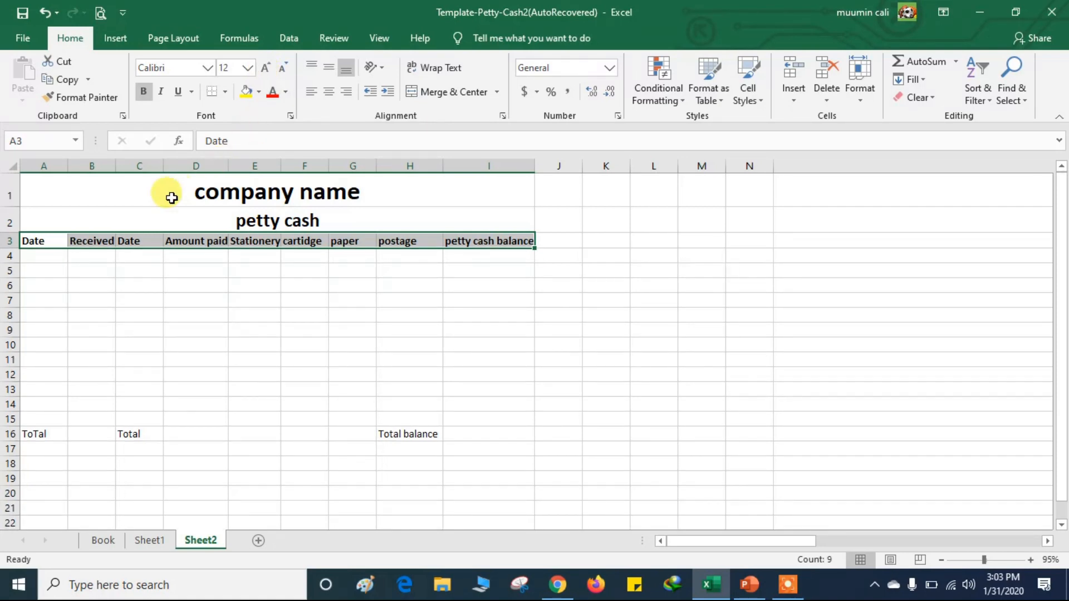
Step: Widen column D so that the "Amount paid" heading fits clear of the "Stationery" heading
left_click_drag(228, 166, 295, 167)
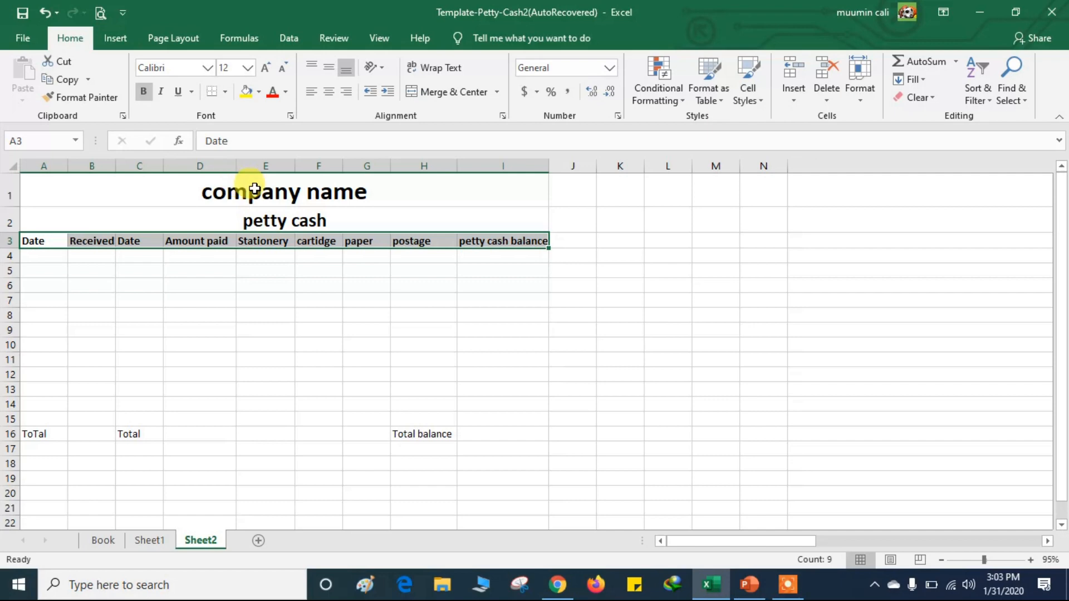
left_click(118, 165)
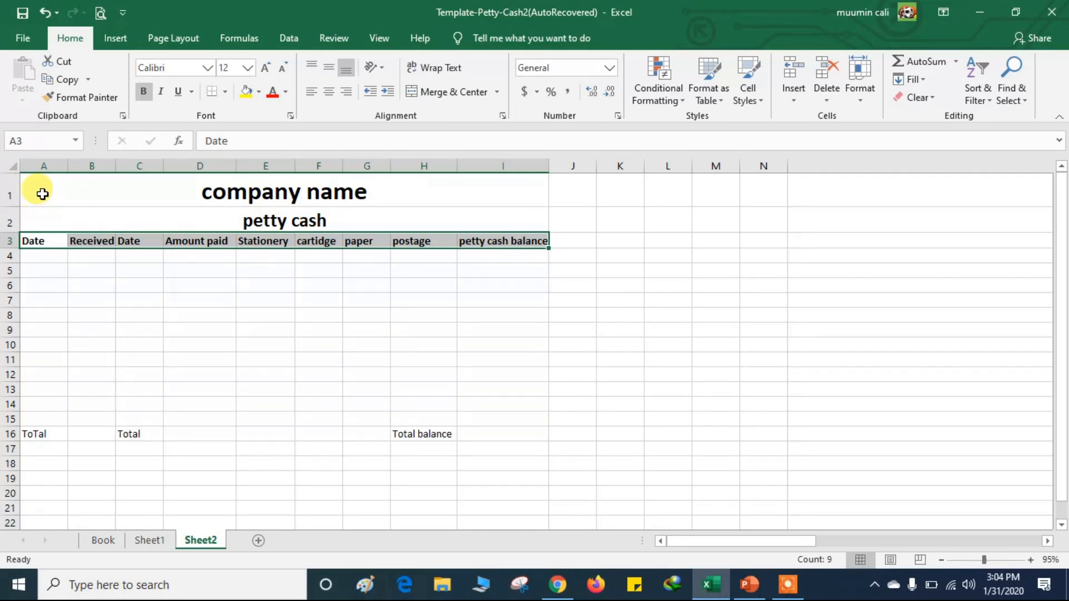
left_click(22, 178)
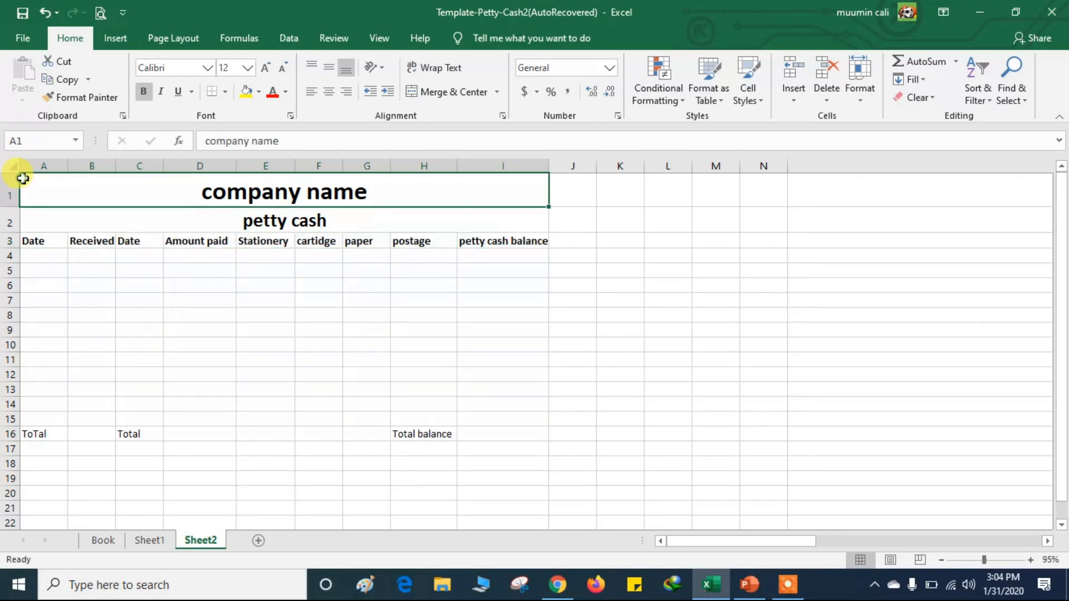
Step: Apply all borders to the table range A3:I16, from the column headings through the totals row
left_click(201, 255)
left_click_drag(25, 232, 217, 334)
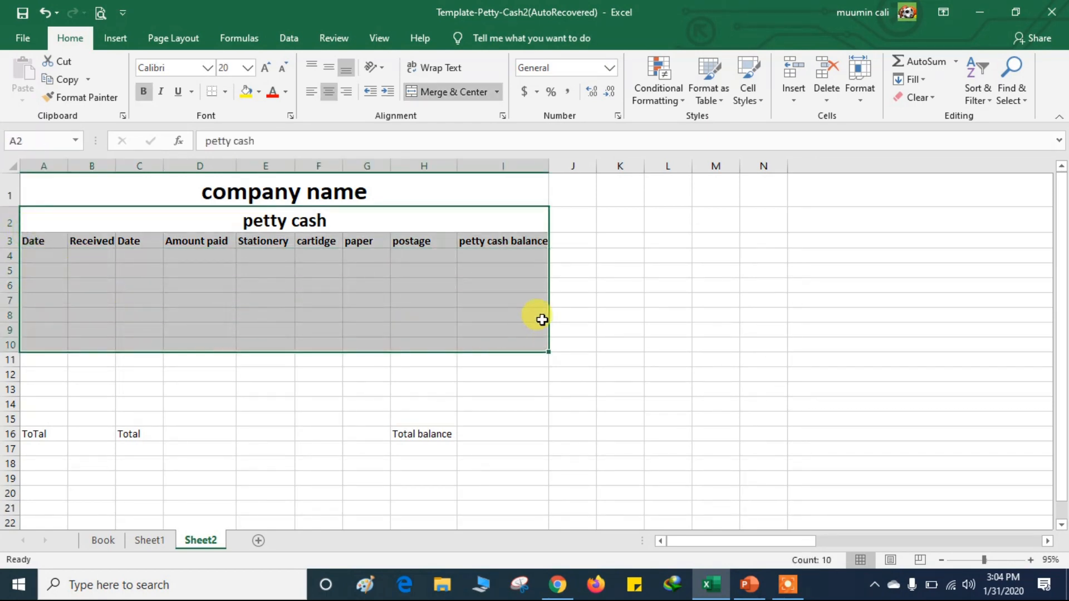
left_click(648, 299)
left_click_drag(57, 237, 479, 431)
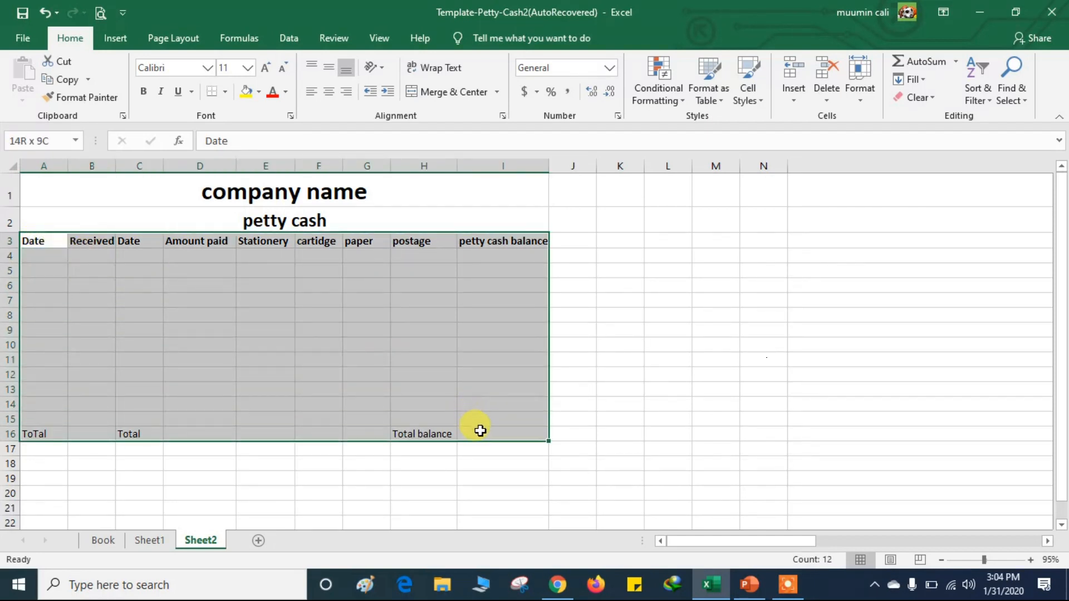
left_click(213, 96)
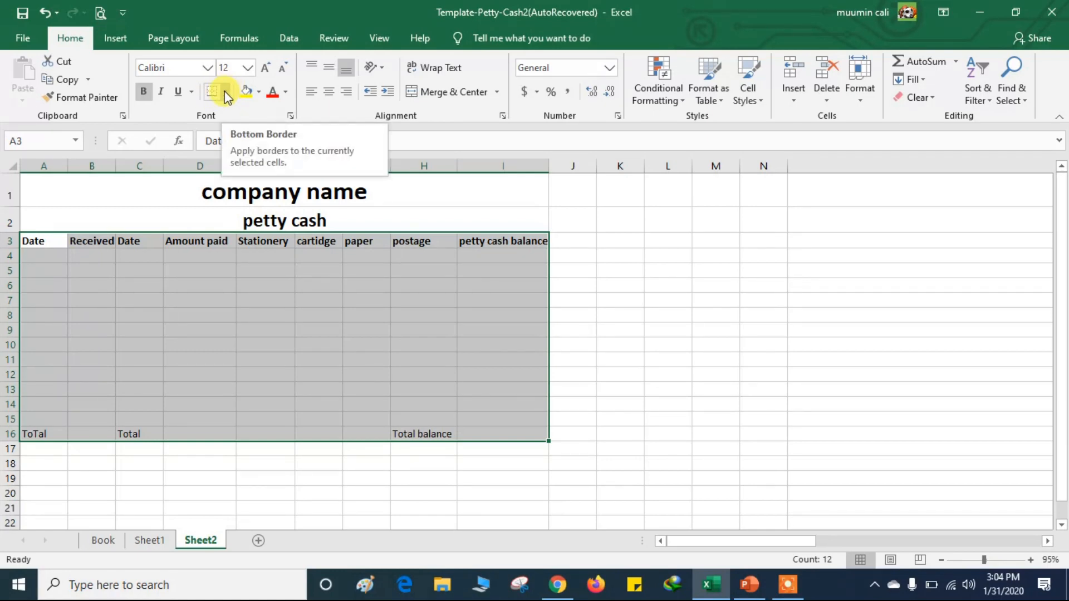
left_click(226, 92)
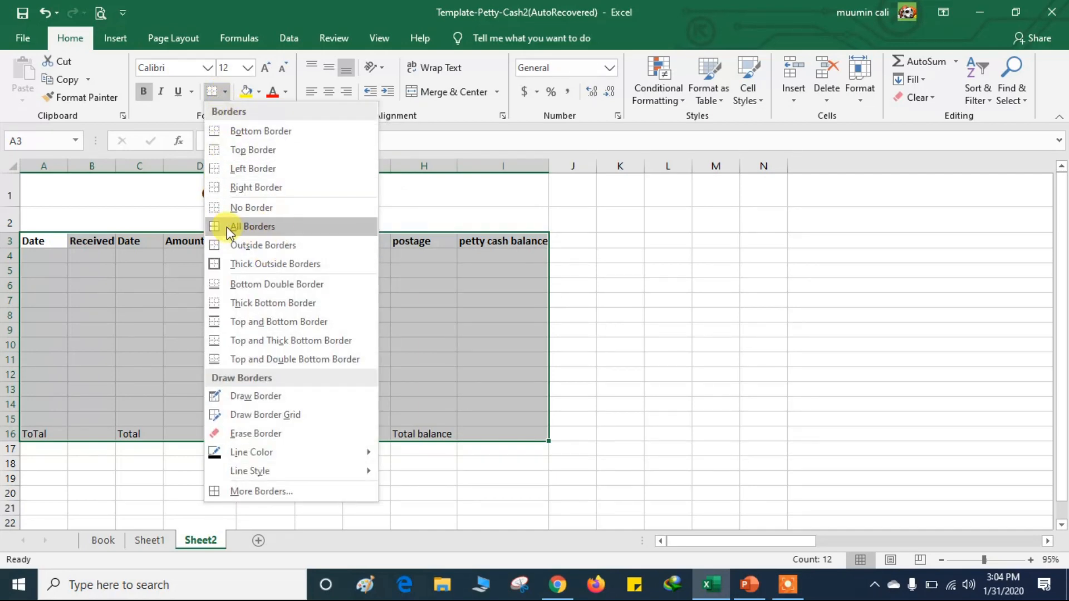
left_click(259, 227)
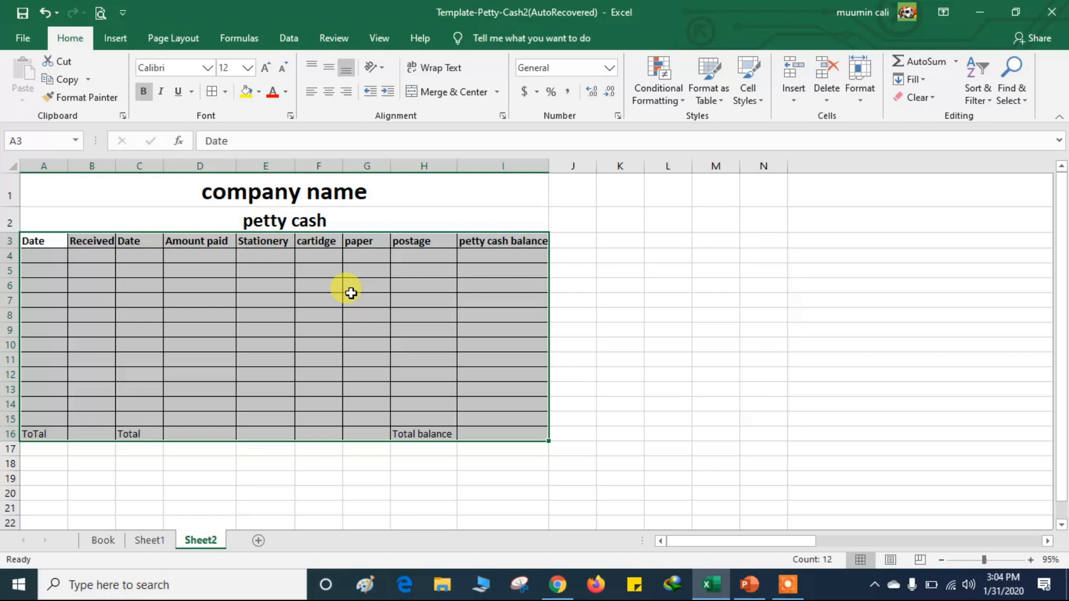
left_click(418, 329)
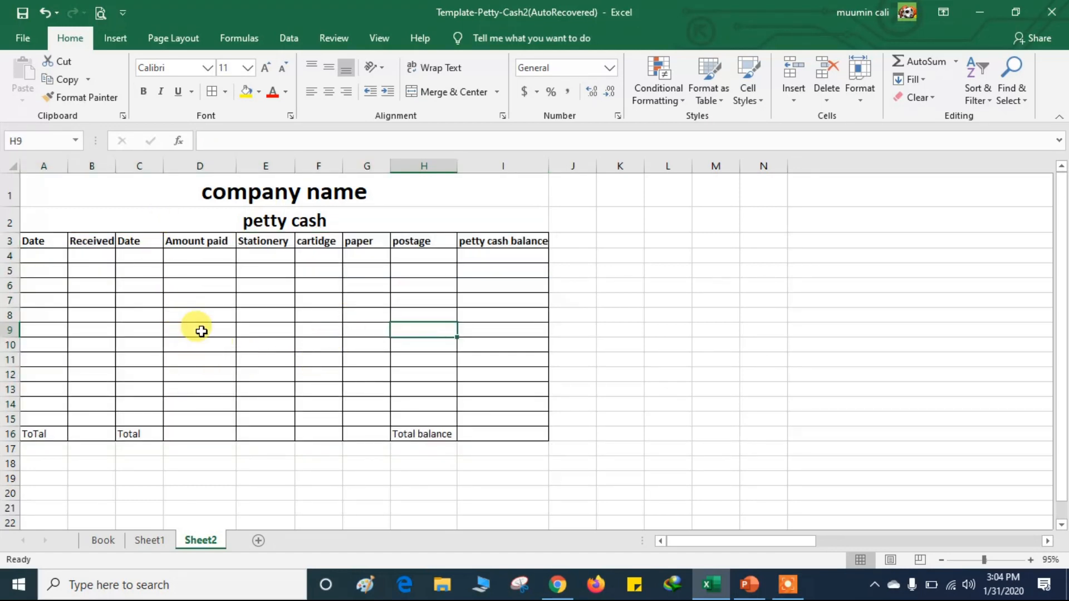
Step: Remove the borders from the empty cells D16:G16 in the totals row
left_click(201, 434)
left_click_drag(201, 434, 336, 435)
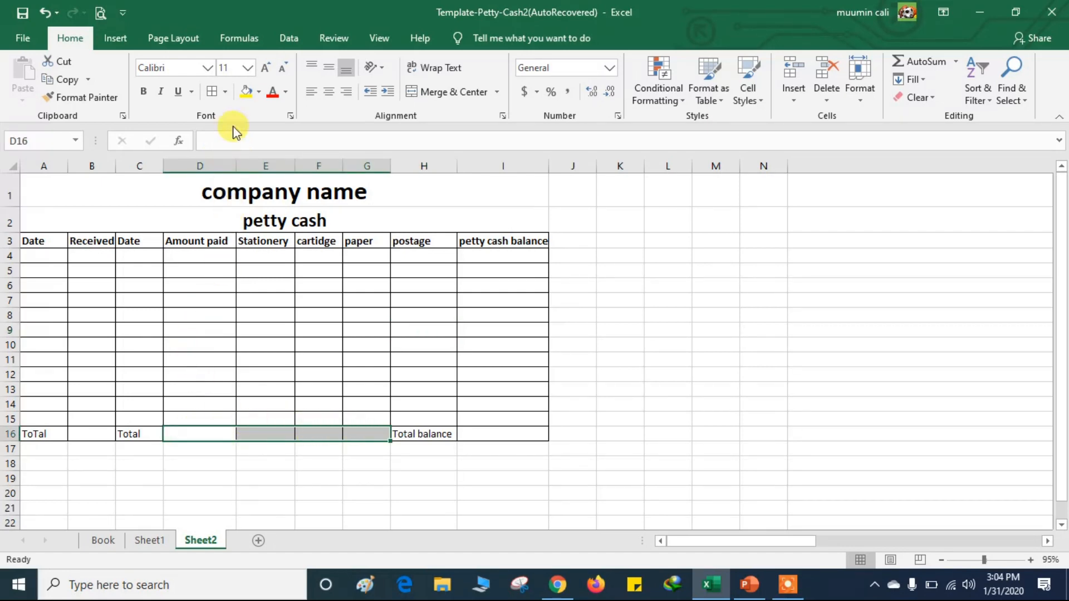
left_click(226, 92)
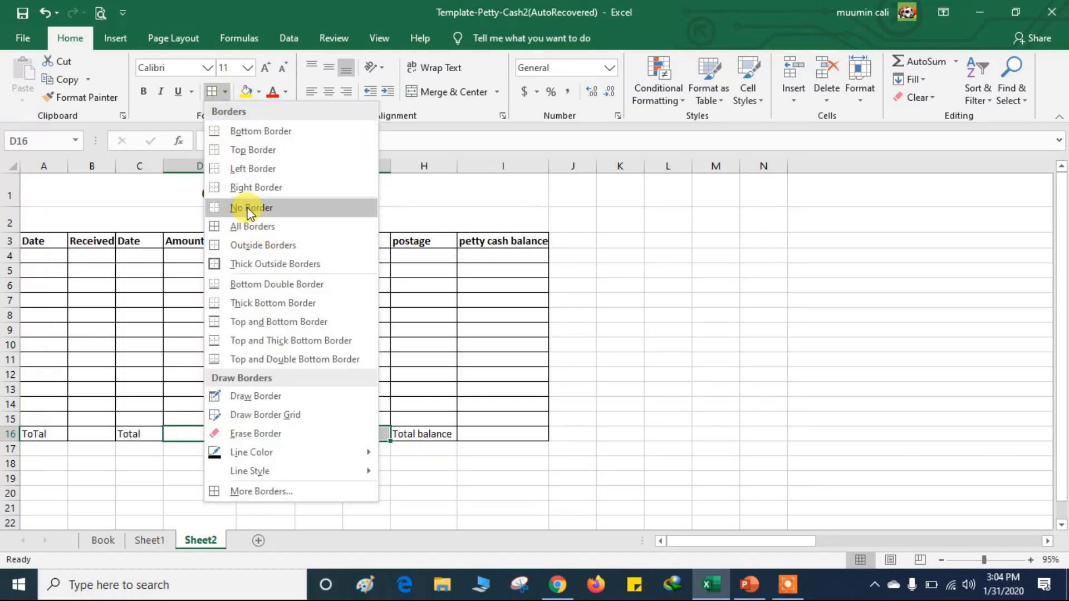
left_click(251, 208)
left_click(275, 452)
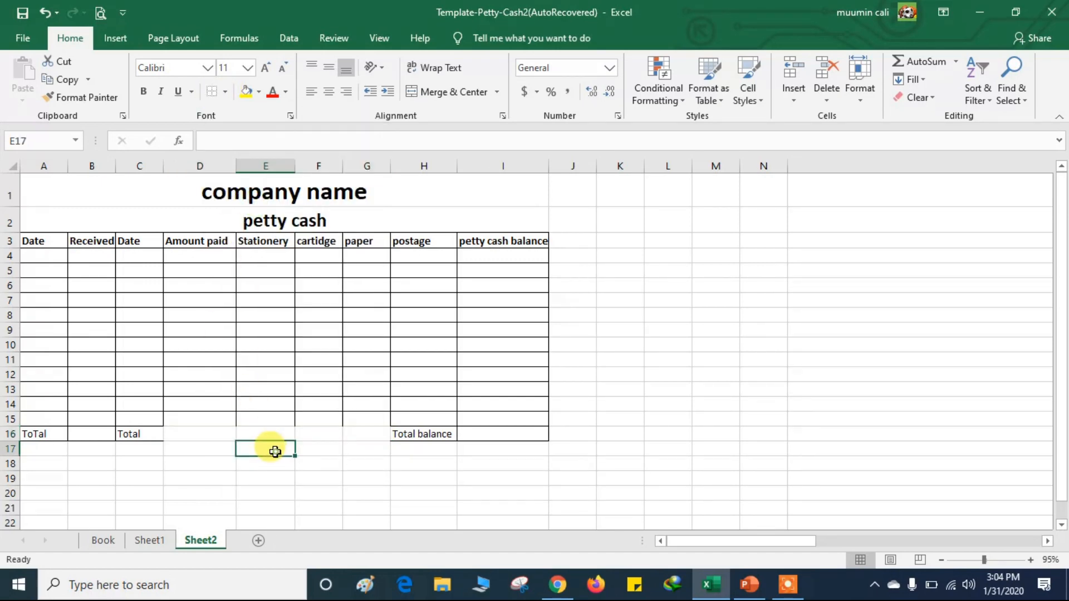
Step: Remove the borders from A16:B16 and from the "Total balance" label cell H16
left_click(59, 435)
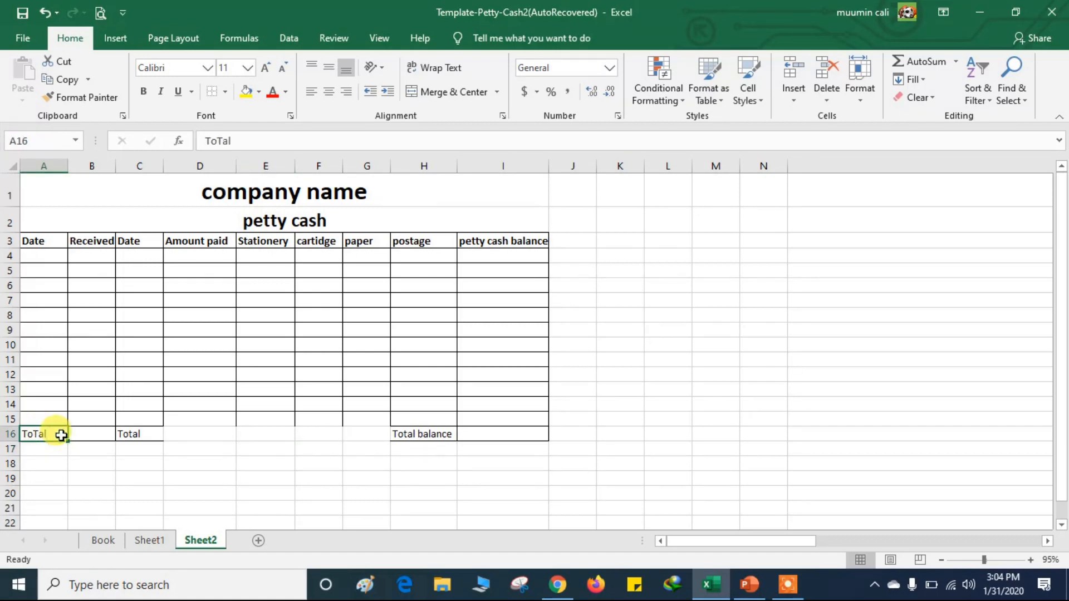
left_click_drag(62, 435, 88, 434)
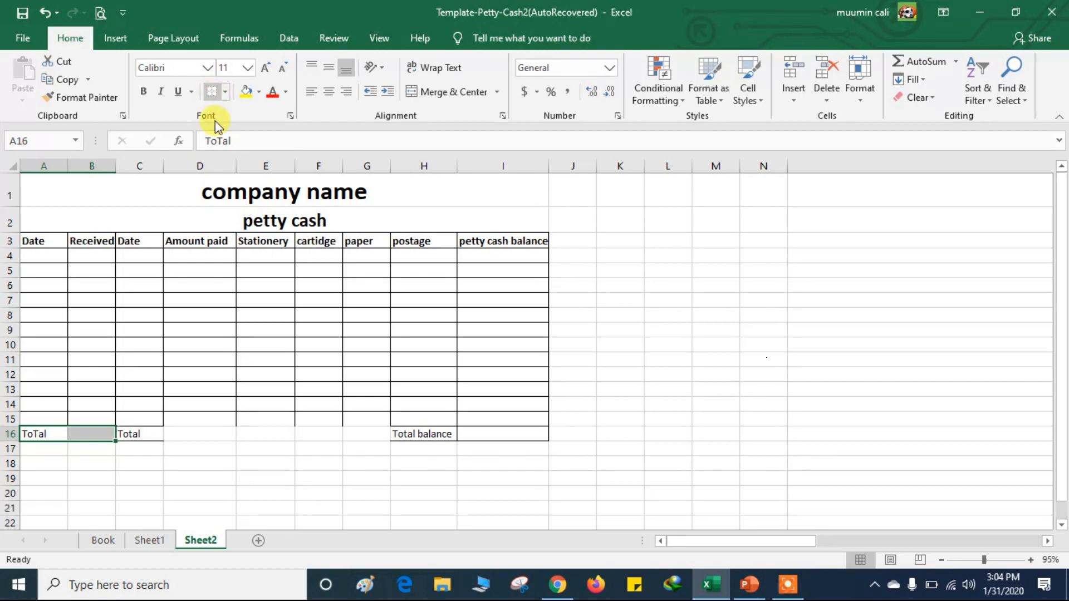
left_click(419, 449)
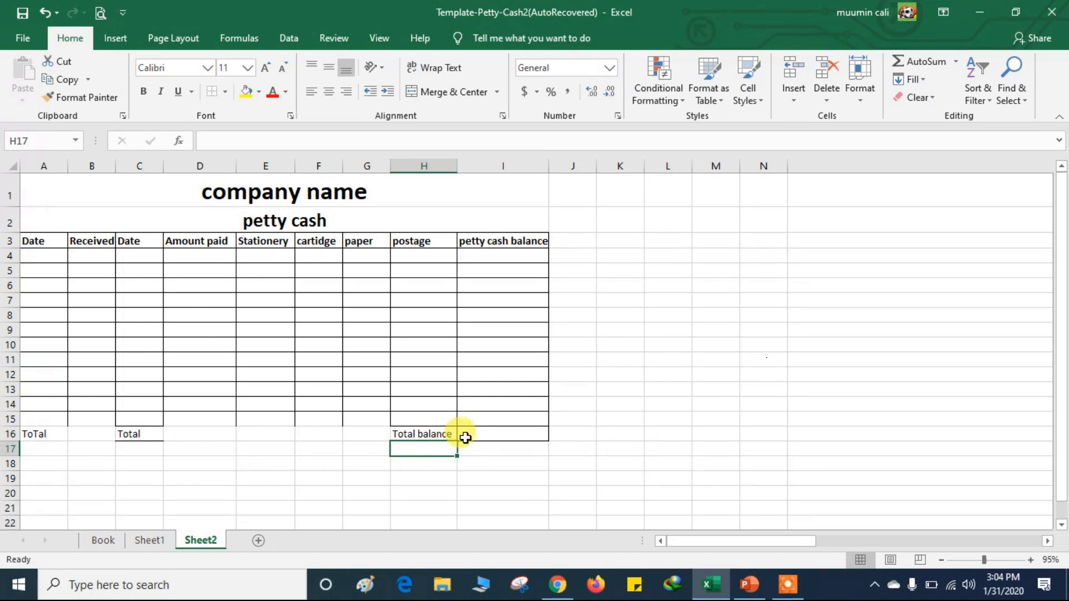
left_click(465, 438)
left_click(404, 435)
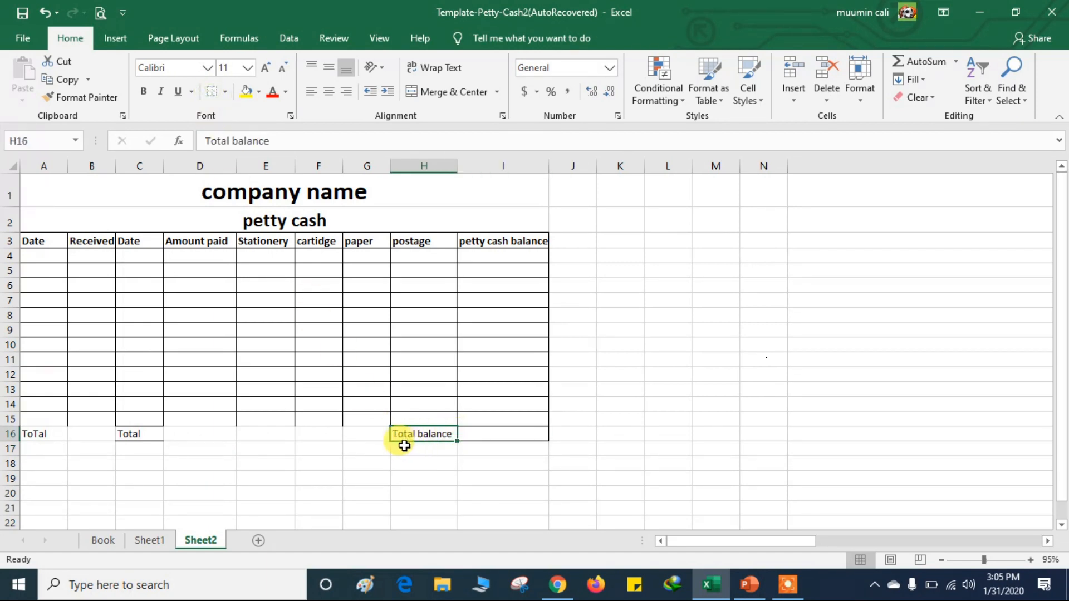
left_click(334, 450)
left_click(519, 434)
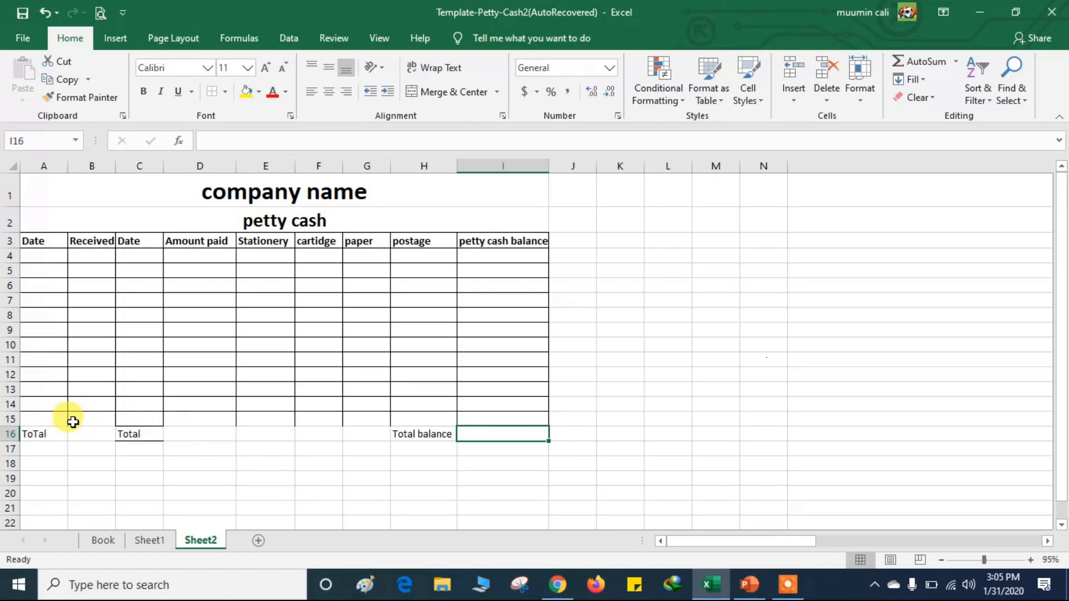
Step: Remove the borders from cells A15:H15 above the totals row
left_click_drag(52, 421, 424, 420)
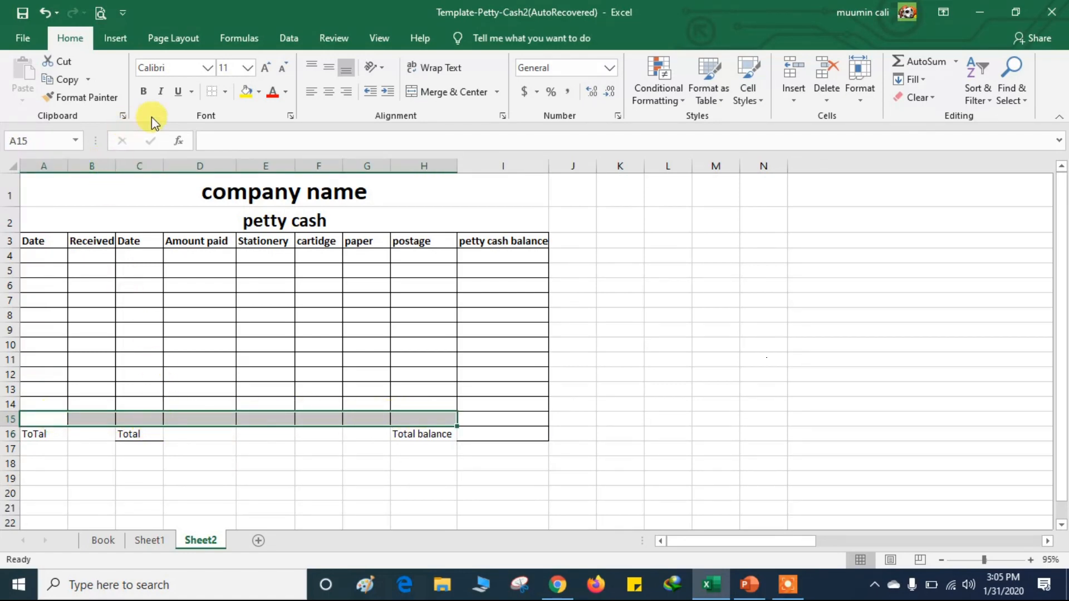
left_click(212, 92)
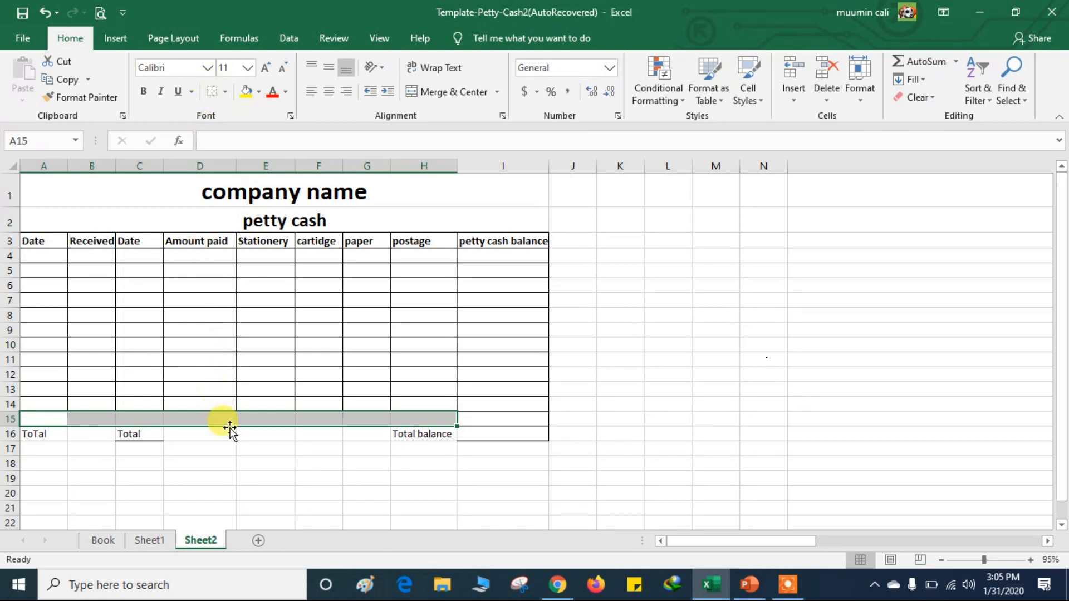
left_click(226, 448)
Step: Make the labels "ToTal" in A16, "Total" in C16 and "Total balance" in H16 bold
left_click(34, 433)
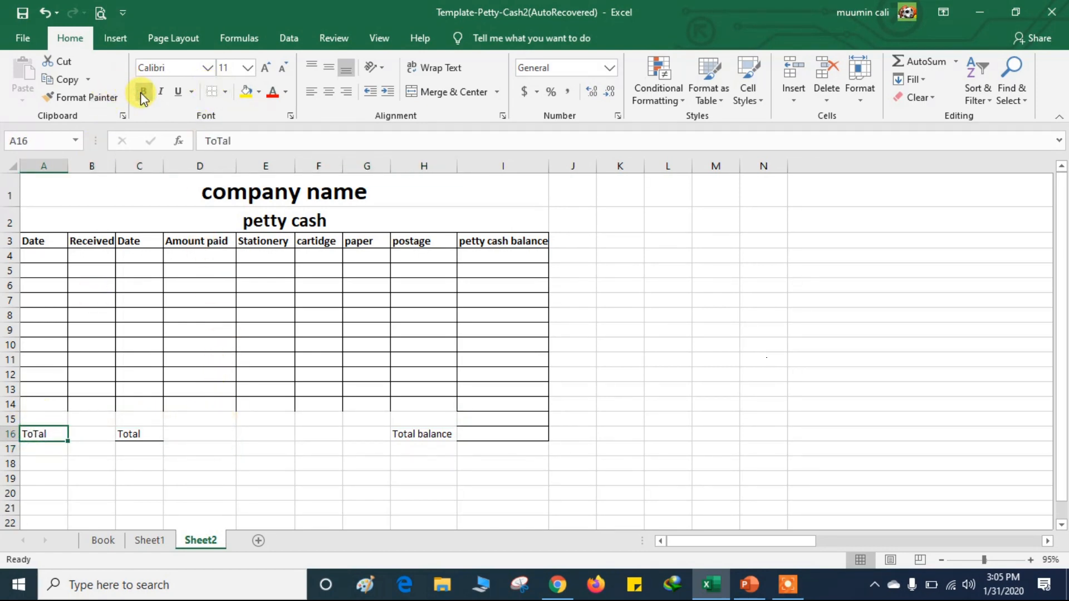
left_click(136, 434)
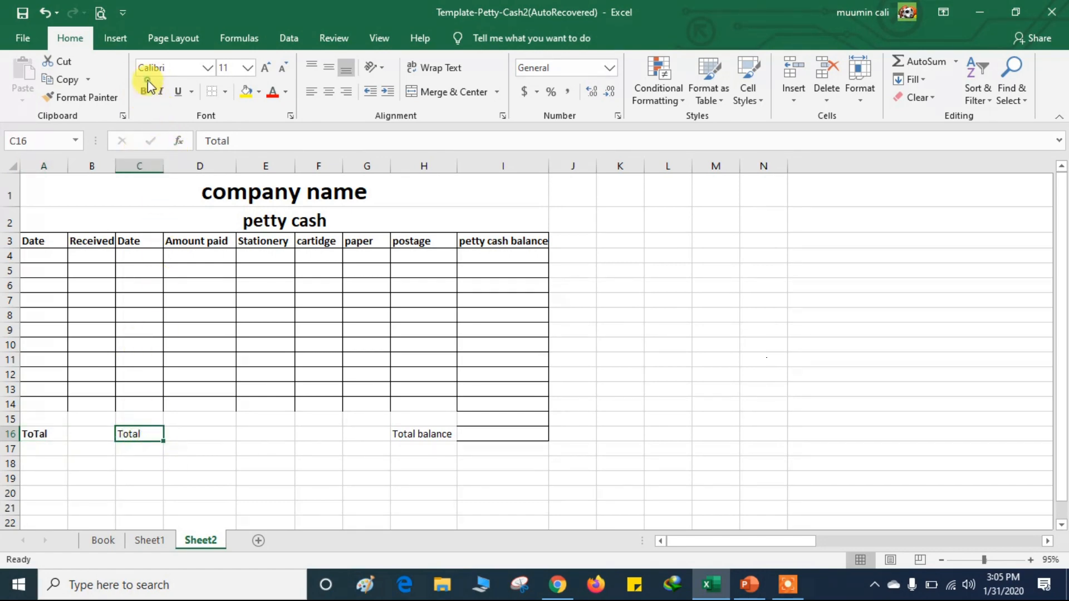
left_click(144, 90)
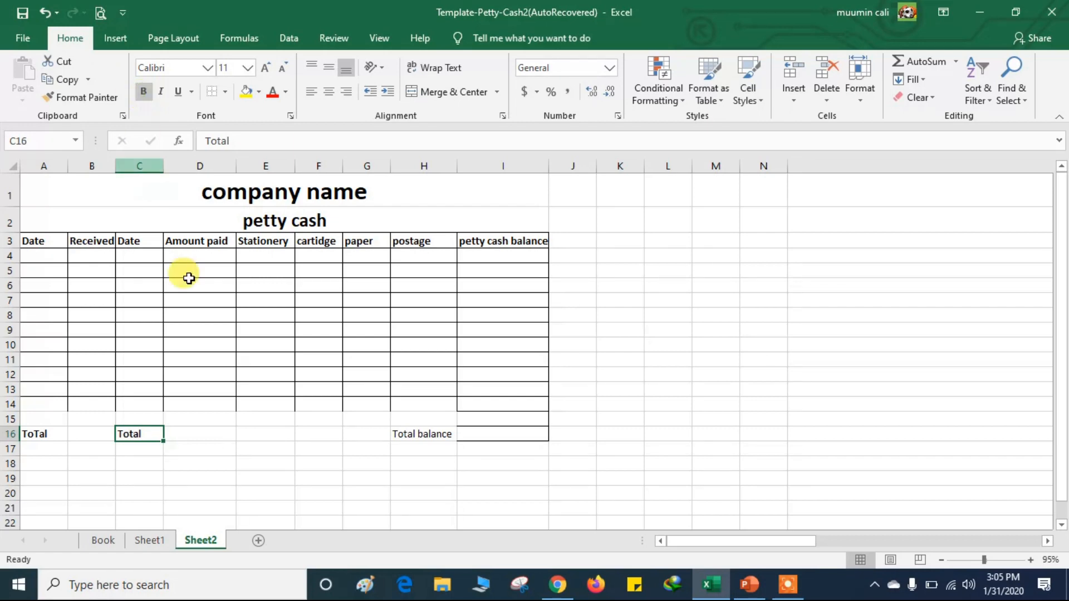
left_click(424, 435)
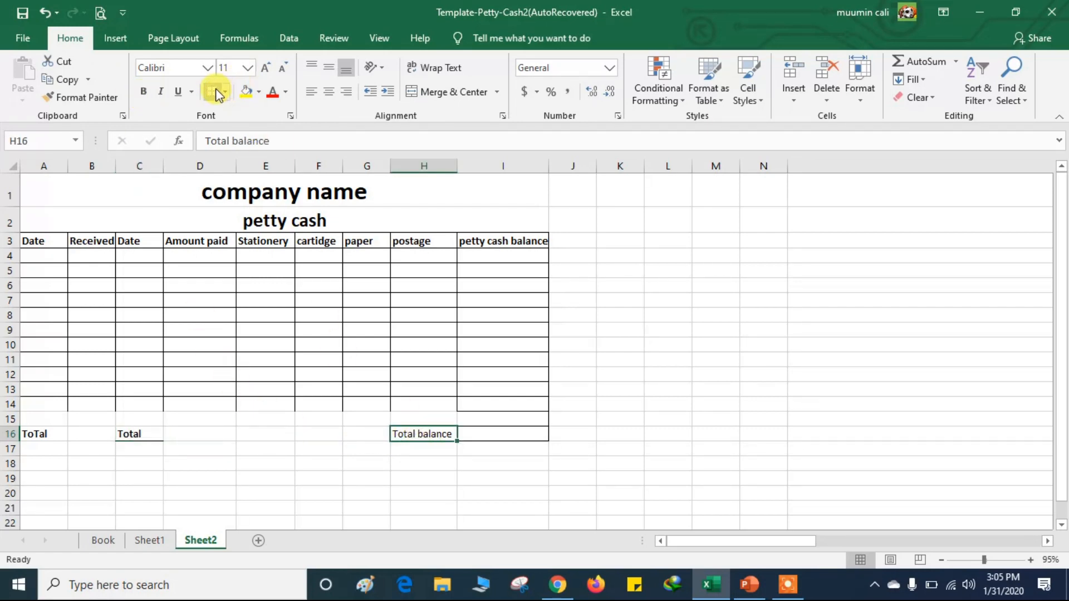
left_click(144, 91)
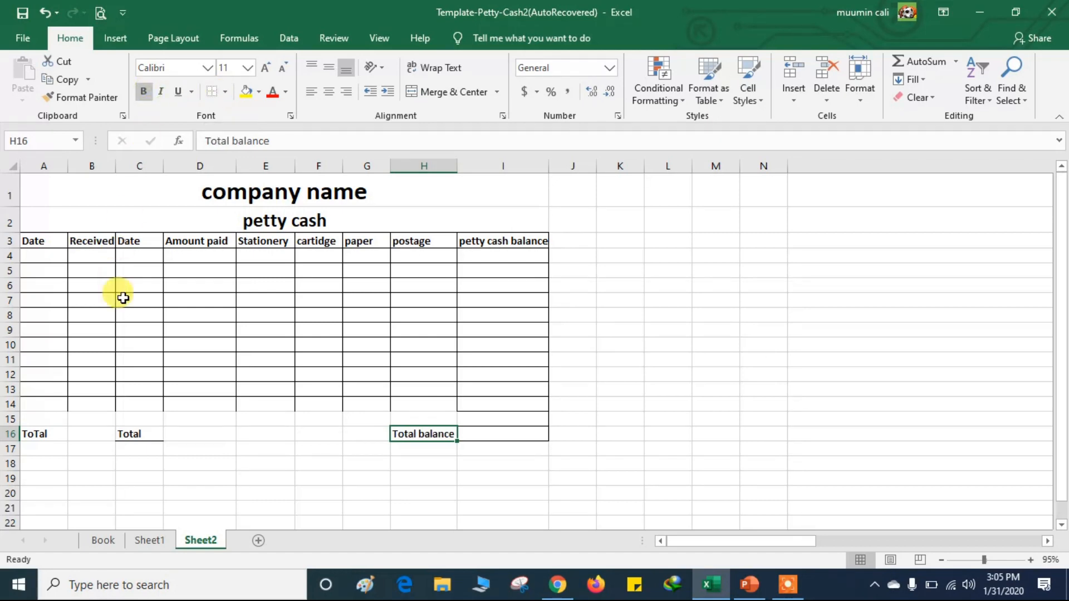
Step: Add a bottom border to cells A14:H14 to close off the last entry row
left_click_drag(38, 398, 412, 403)
left_click(186, 92)
left_click(225, 92)
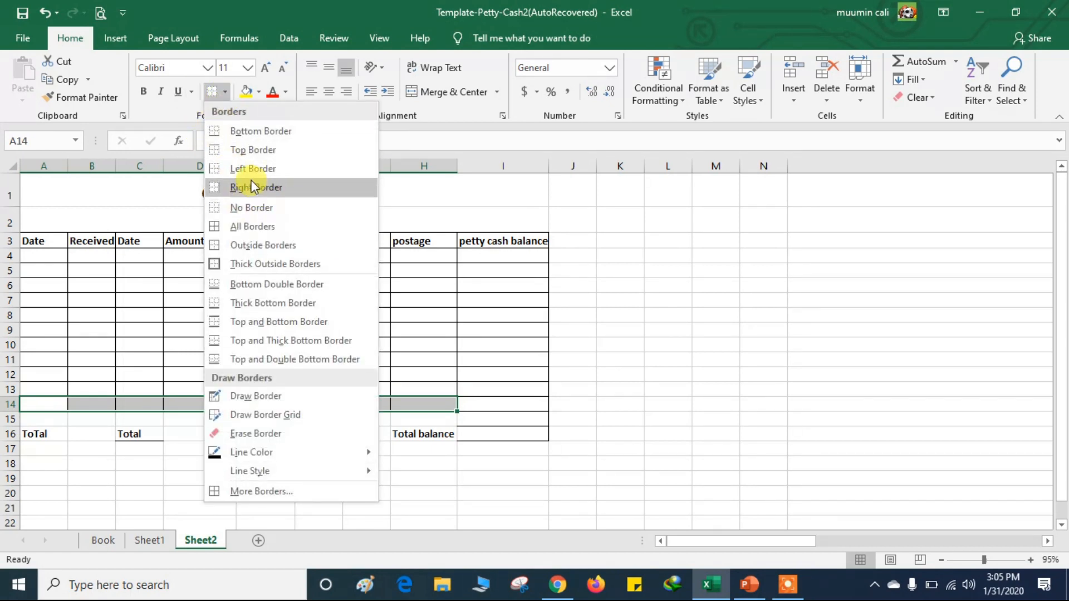
left_click(240, 131)
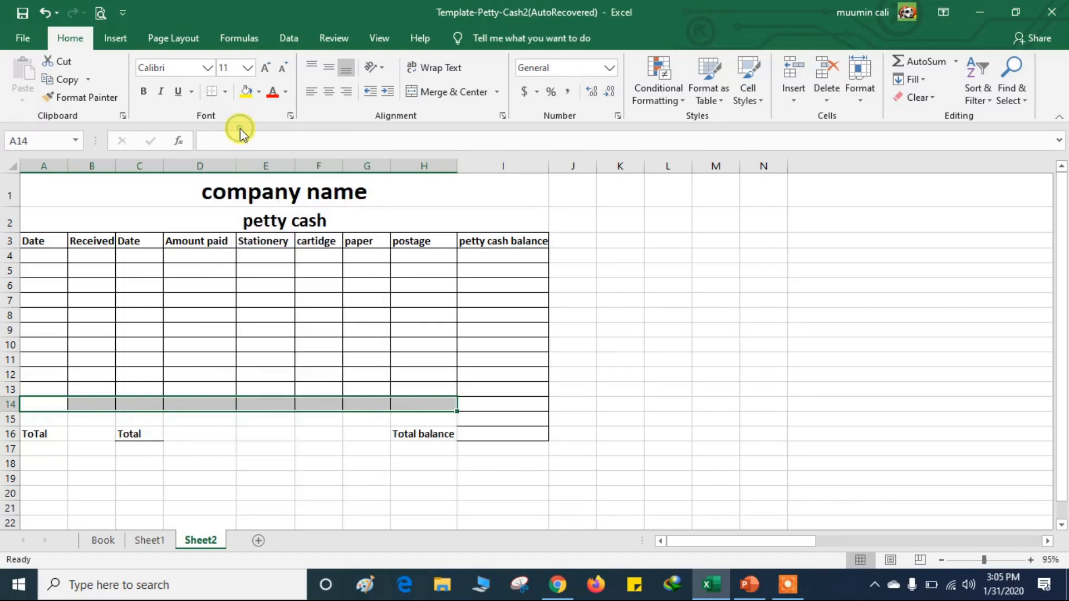
left_click(238, 341)
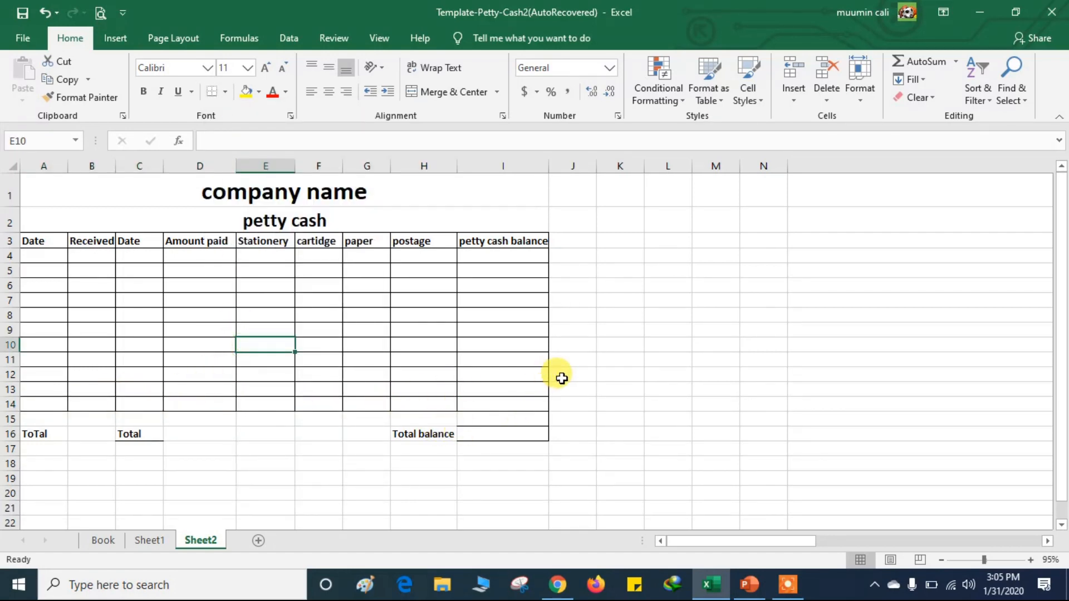
Step: Review the whole petty cash template enlarged, from the titles down to the totals row, and return the zoom to 100%
left_click(22, 179)
left_click_drag(157, 246, 546, 455)
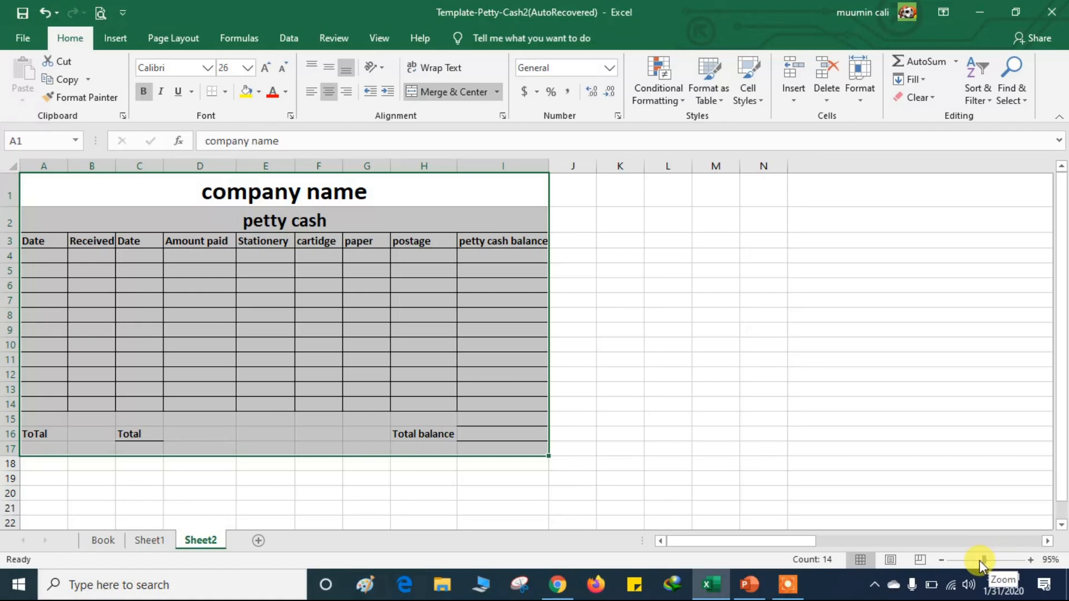
left_click_drag(985, 559, 990, 559)
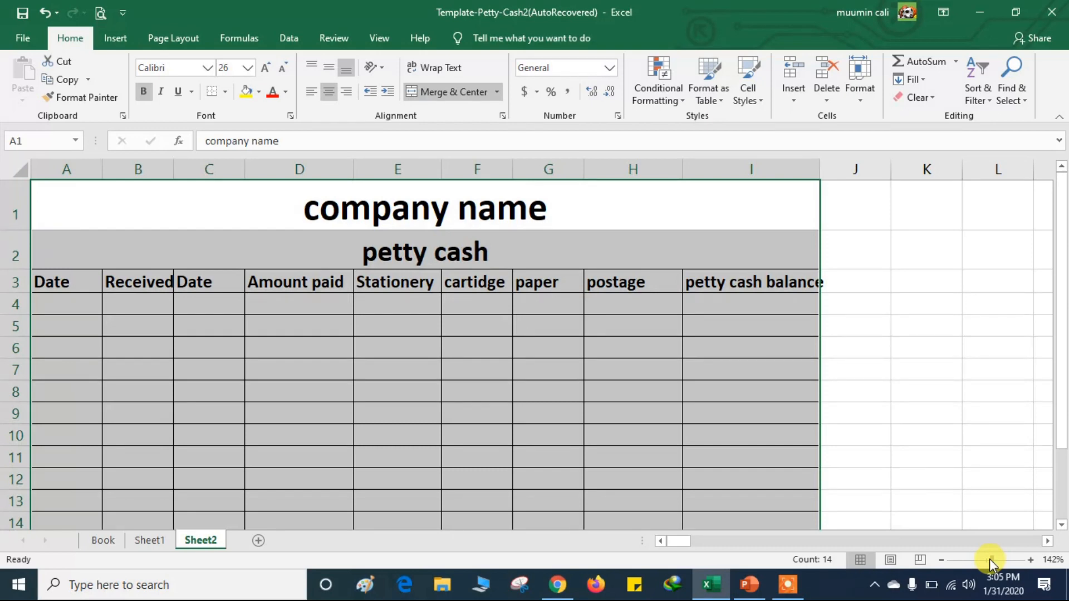
scroll(525, 326, "down", 1)
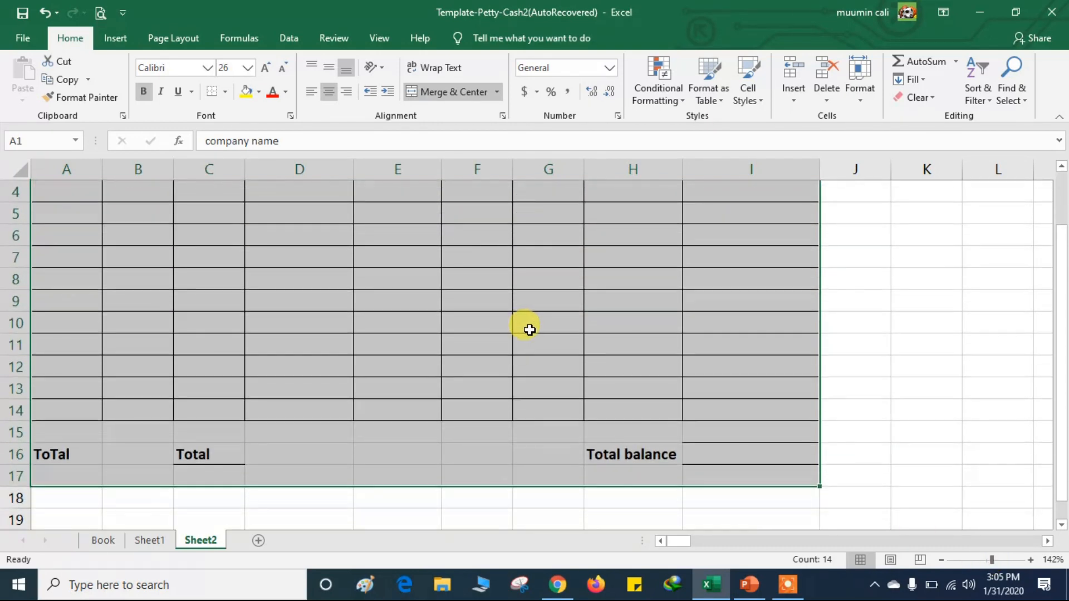
scroll(526, 327, "up", 1)
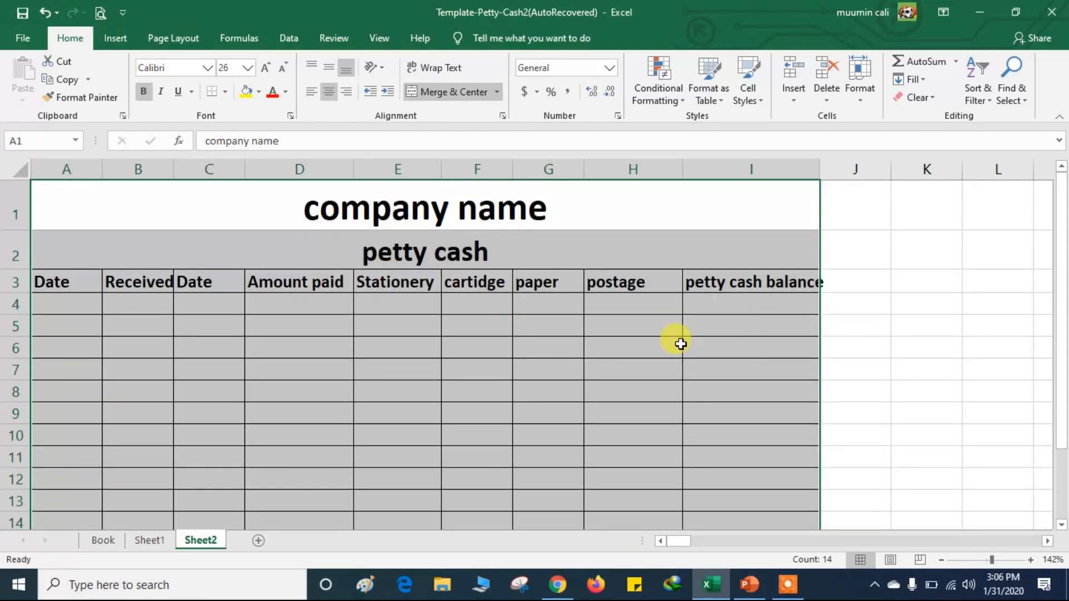
left_click(681, 343)
scroll(442, 347, "down", 2)
scroll(443, 350, "up", 2)
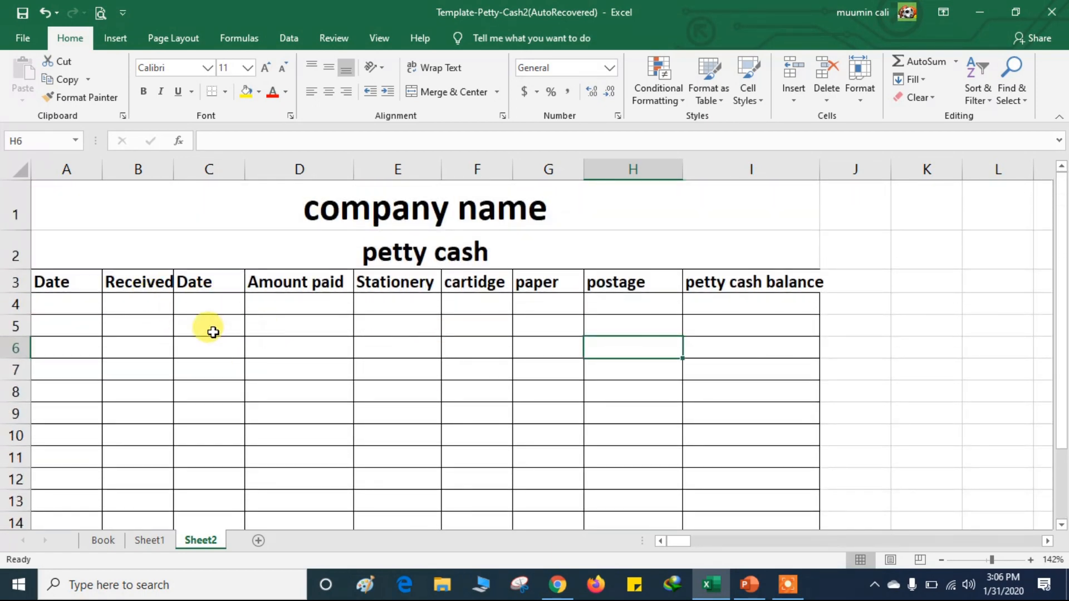
left_click(986, 561)
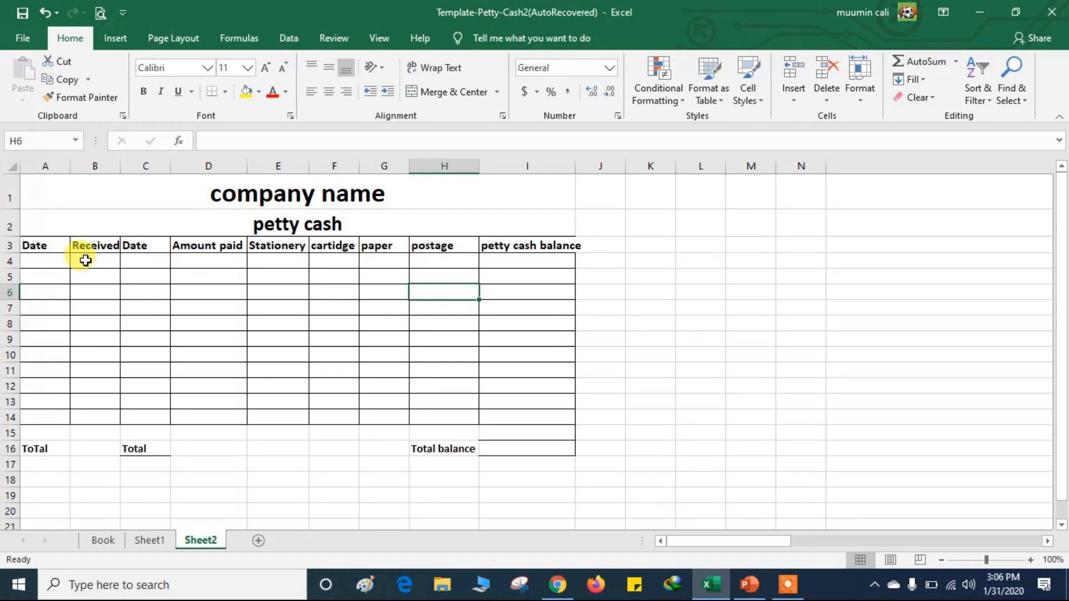
Step: Fill the Received cells B4:B14, Amount paid cells D4:D14 and petty cash balance cells I4:I16 with light orange
left_click(88, 256)
left_click_drag(88, 255, 87, 415)
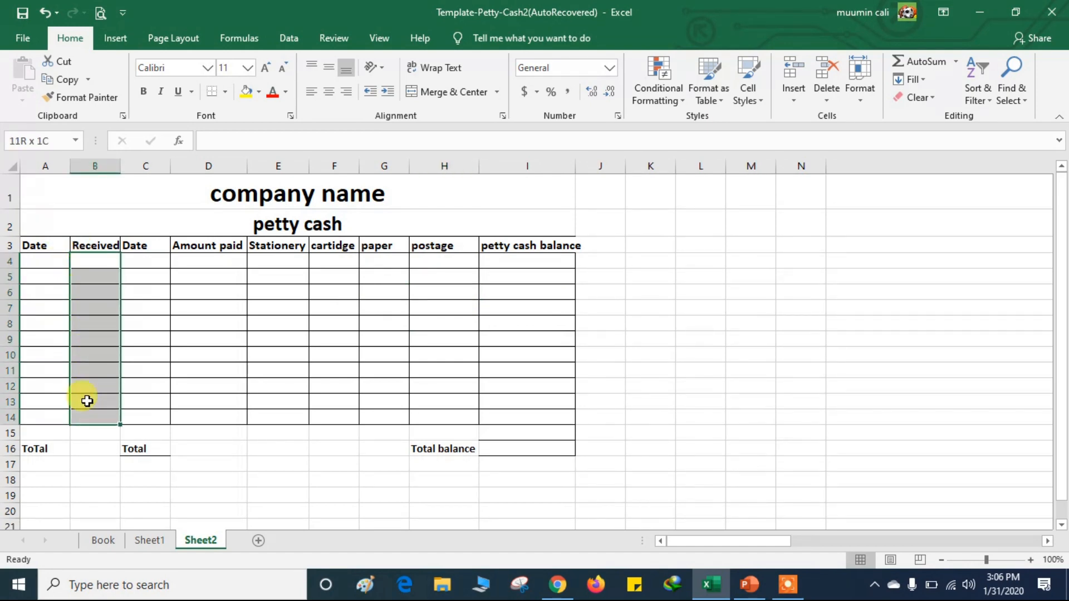
left_click(258, 93)
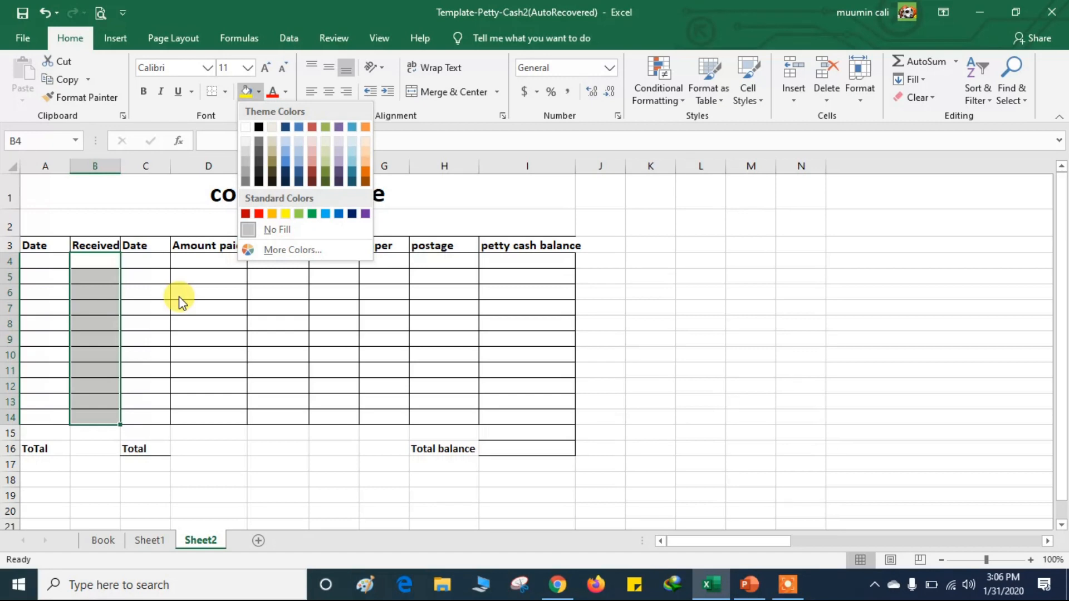
left_click(206, 261)
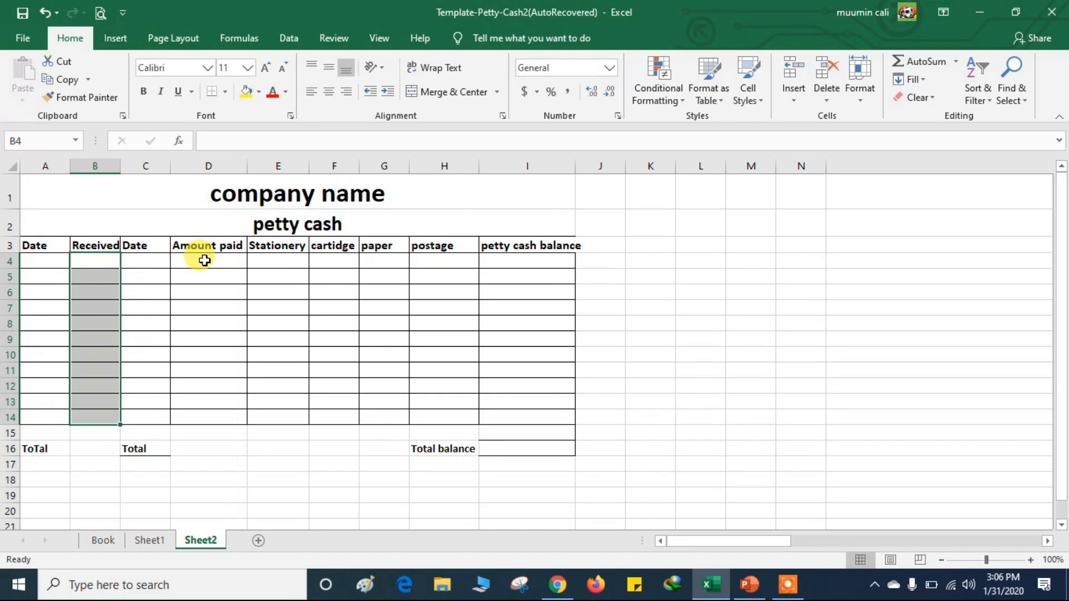
left_click_drag(205, 261, 210, 415)
left_click_drag(530, 259, 518, 441)
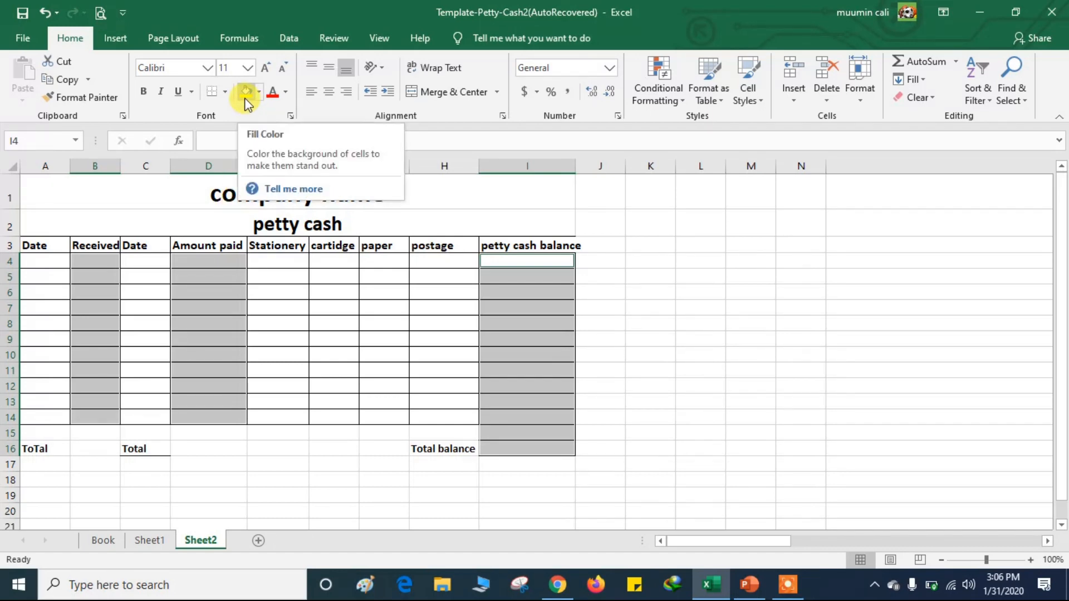
left_click(257, 93)
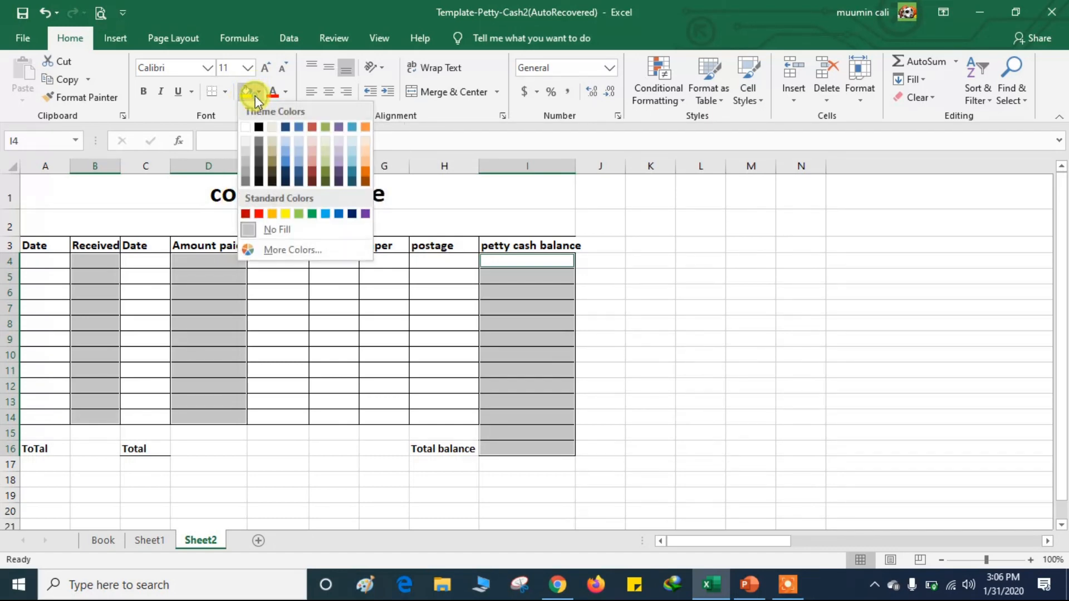
left_click(362, 155)
left_click(338, 446)
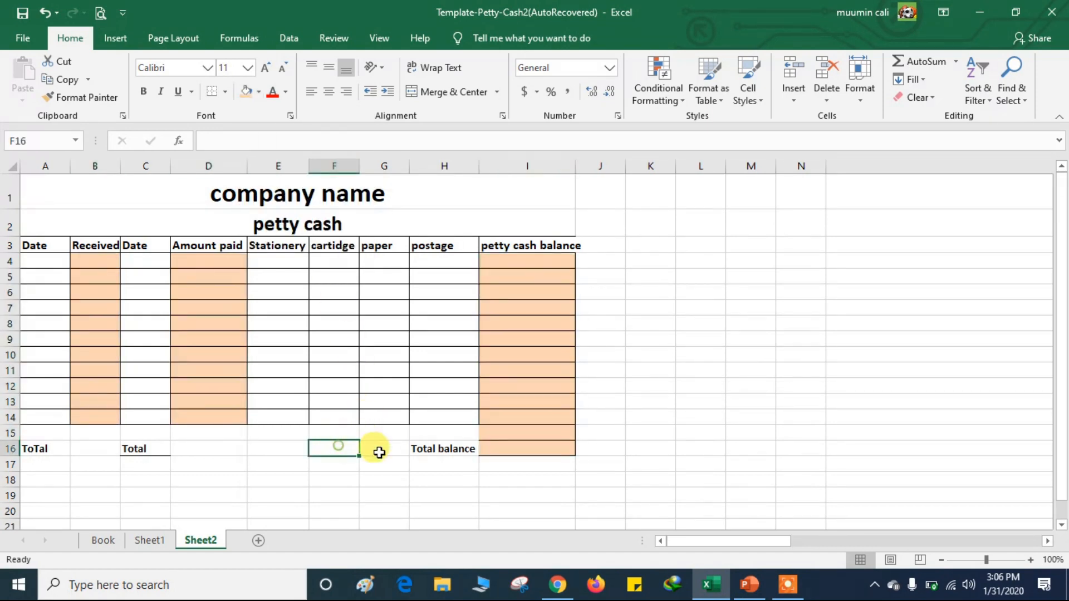
left_click(649, 309)
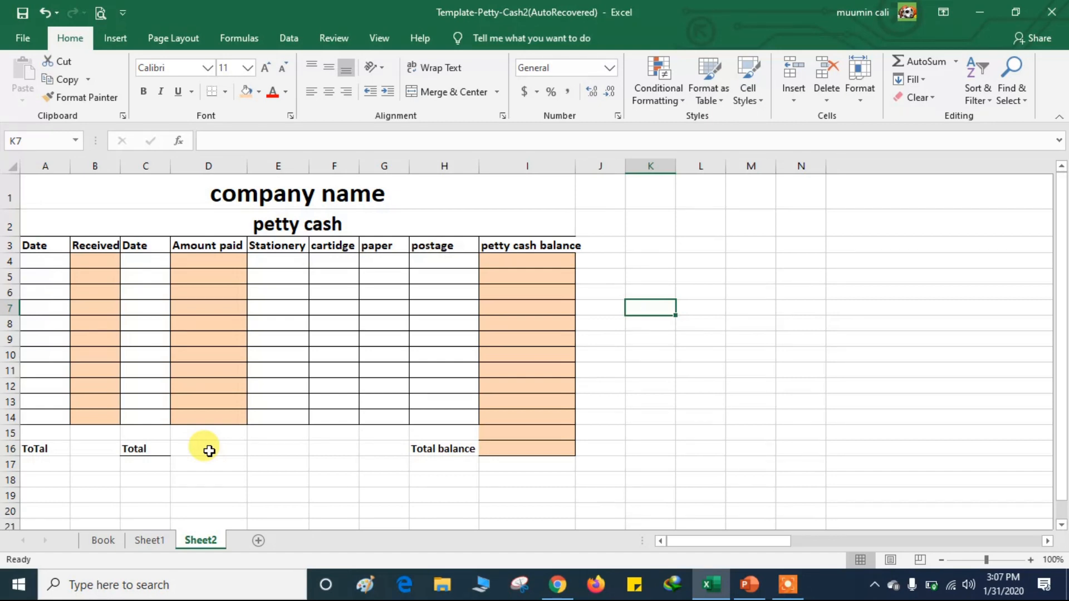
Step: Fill the total cells B16, D16 and I16 with light blue
left_click(93, 448)
left_click(206, 449, "ctrl")
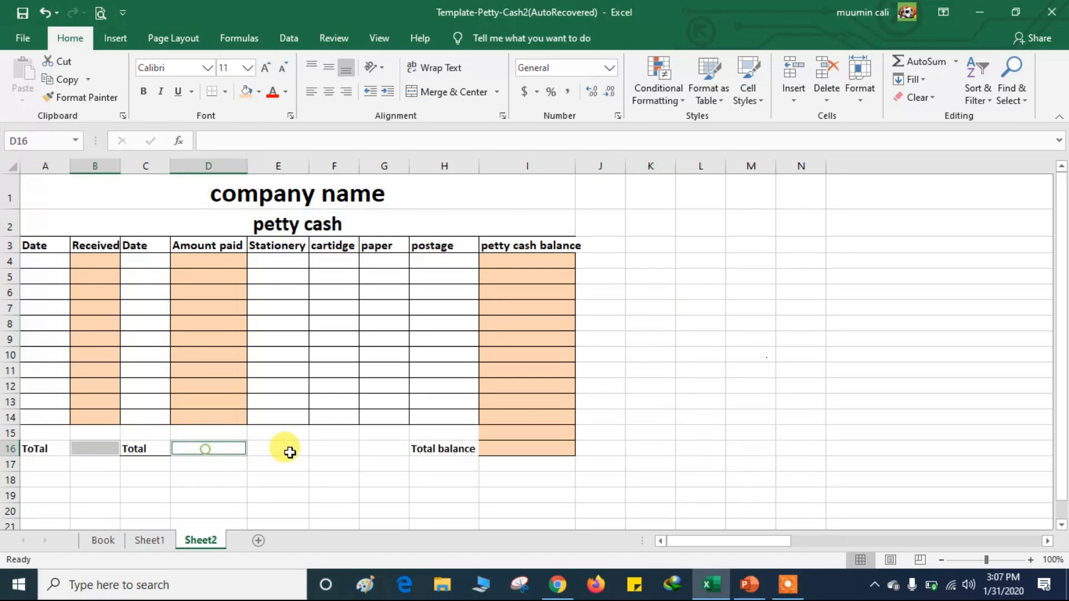
left_click(508, 449, "ctrl")
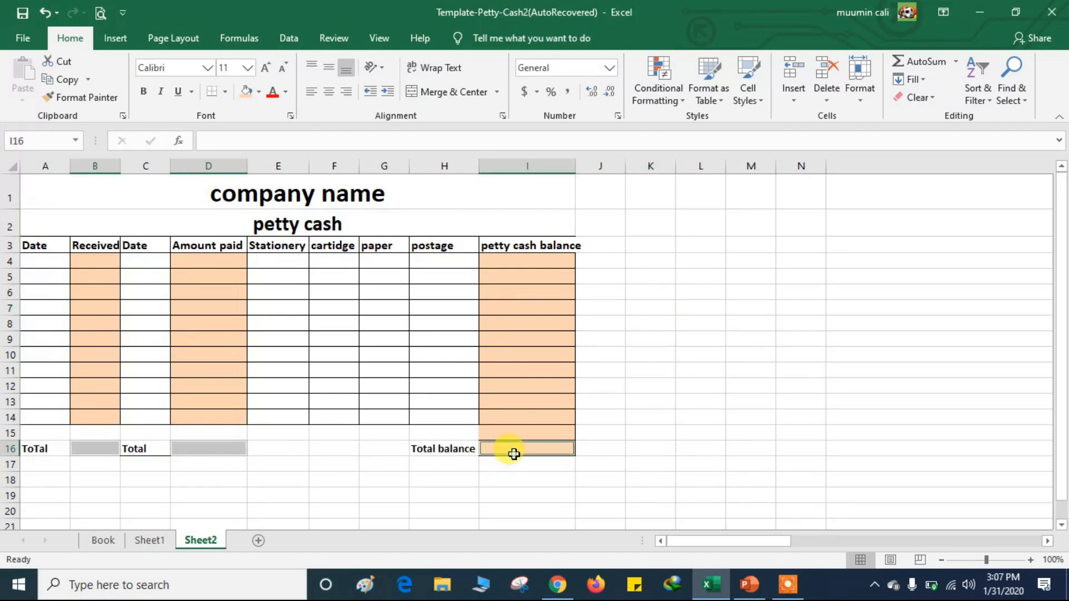
left_click(258, 92)
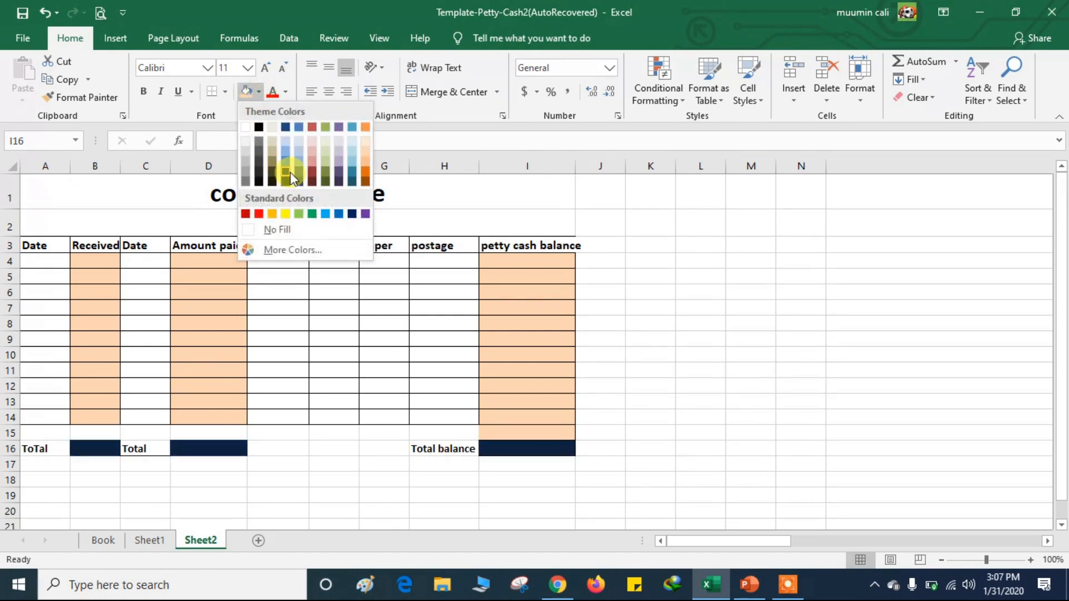
left_click(289, 155)
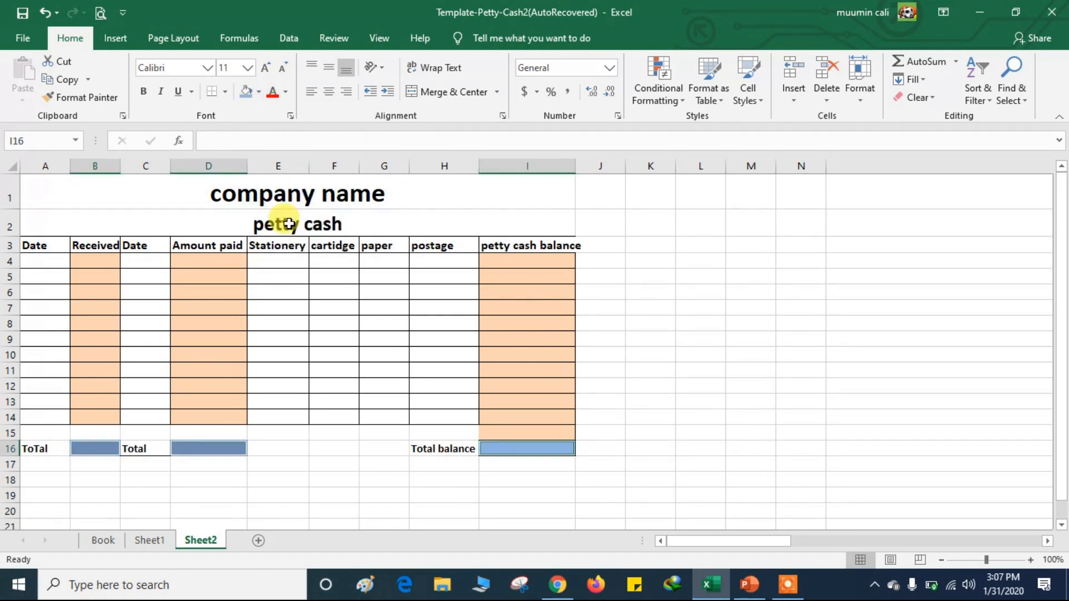
left_click(310, 458)
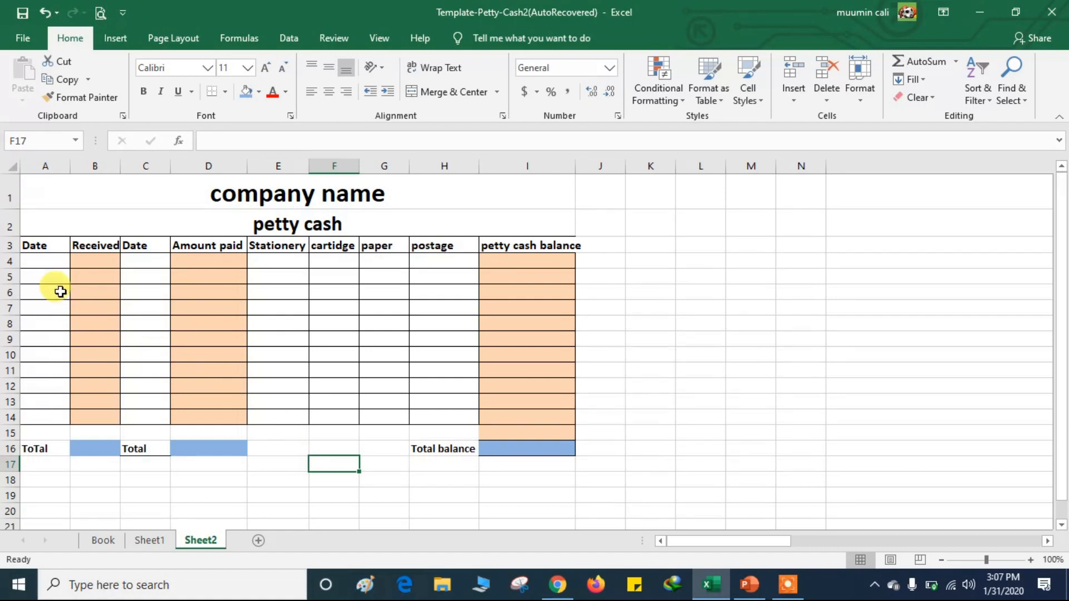
Step: Enter the date 1/1/2020 in A4 and the received amount 1000 in B4
left_click(51, 259)
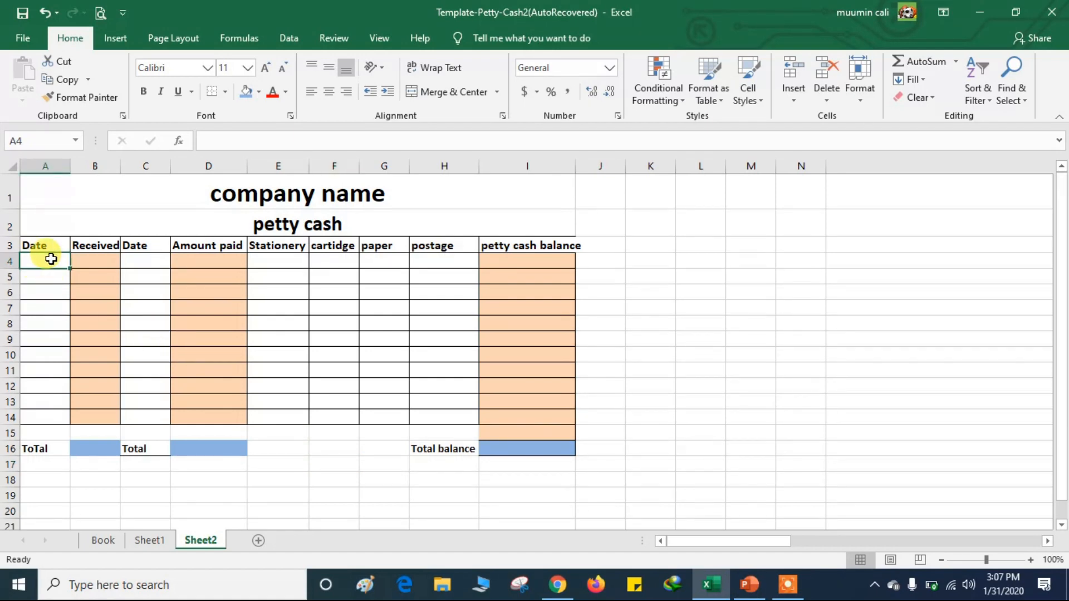
type("1/1")
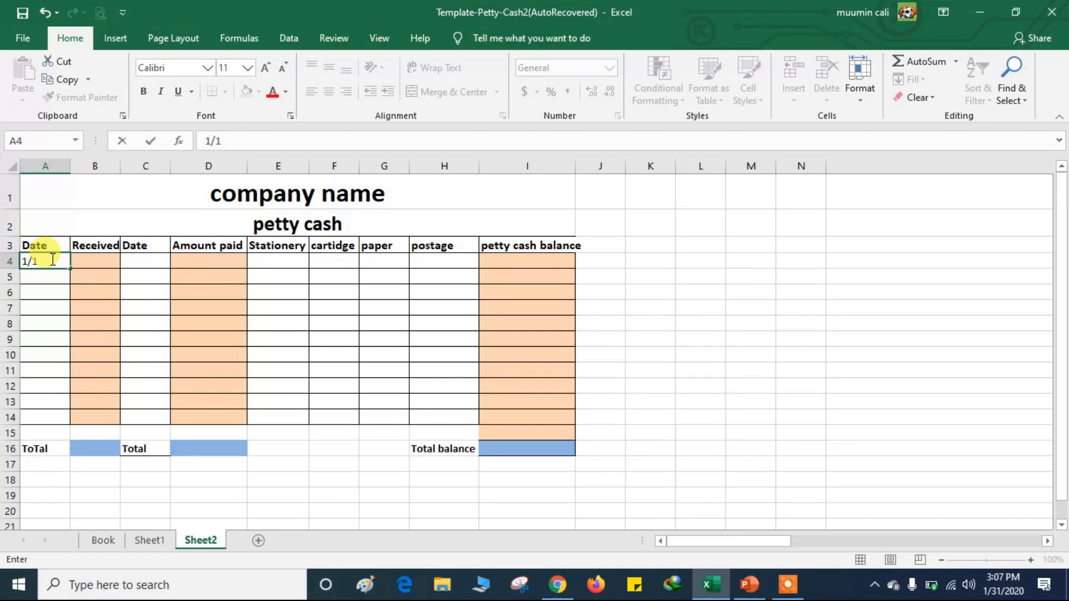
type("/20")
key("Return")
left_click(89, 262)
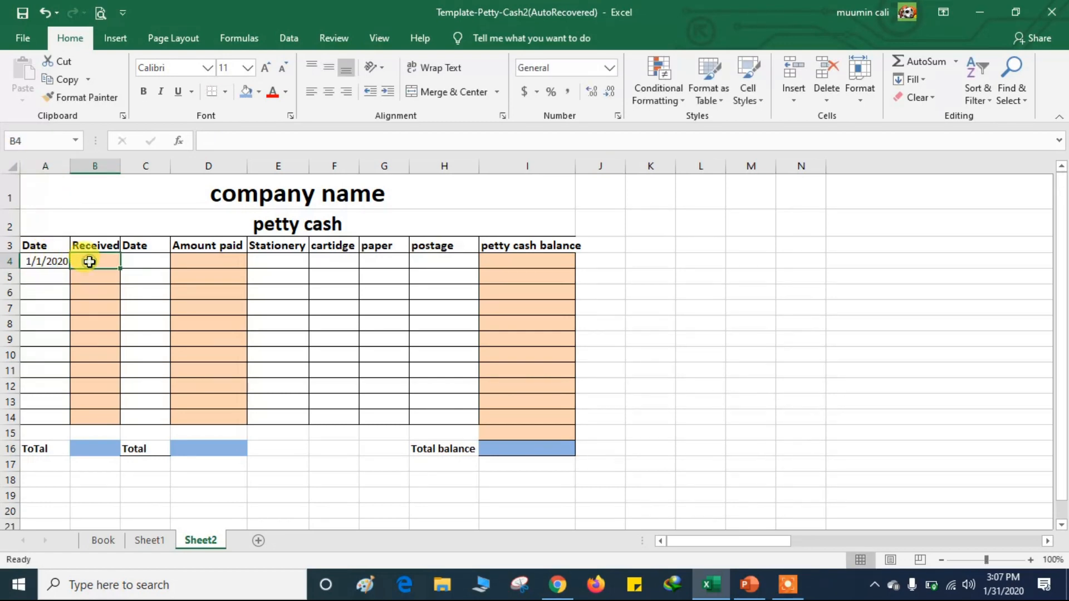
type("1000")
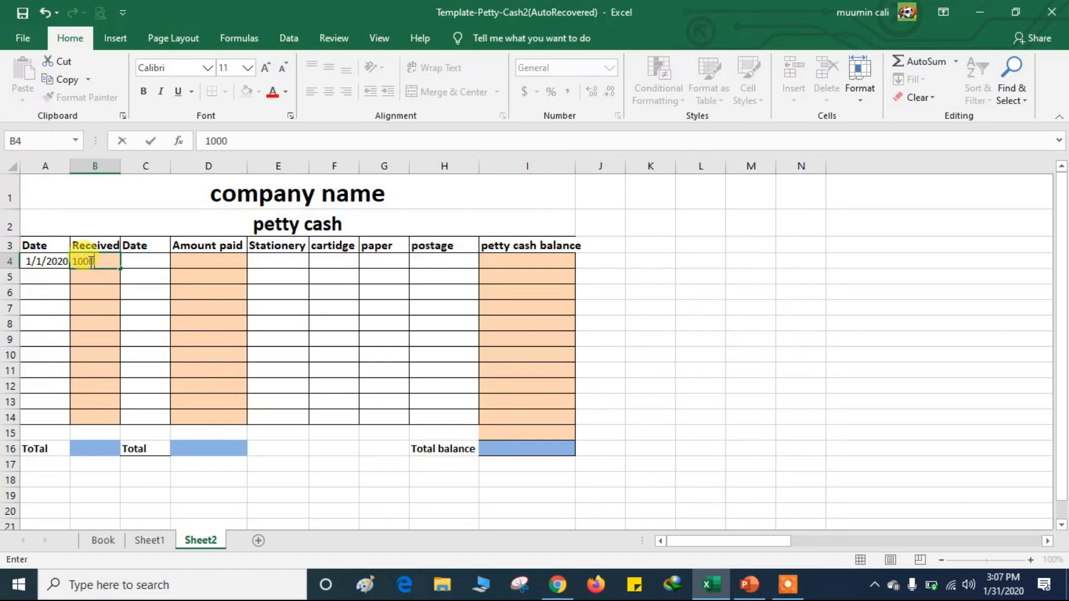
left_click(153, 270)
Step: Enter the row 4 expenses: 10 for Stationery, 20 for cartidge, 15 for paper and 5 for postage
left_click(147, 259)
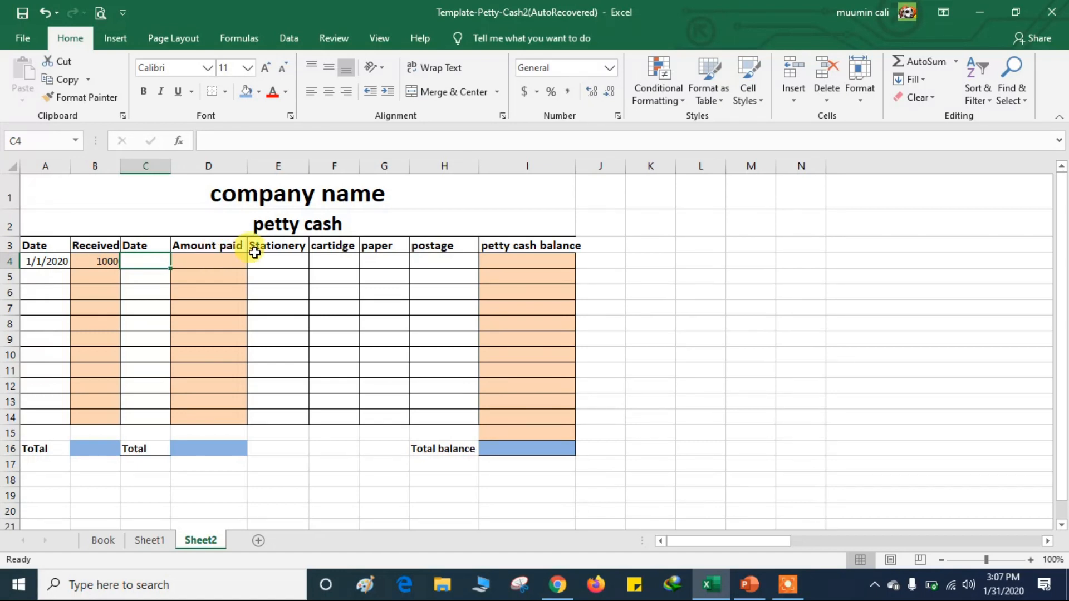
left_click(291, 261)
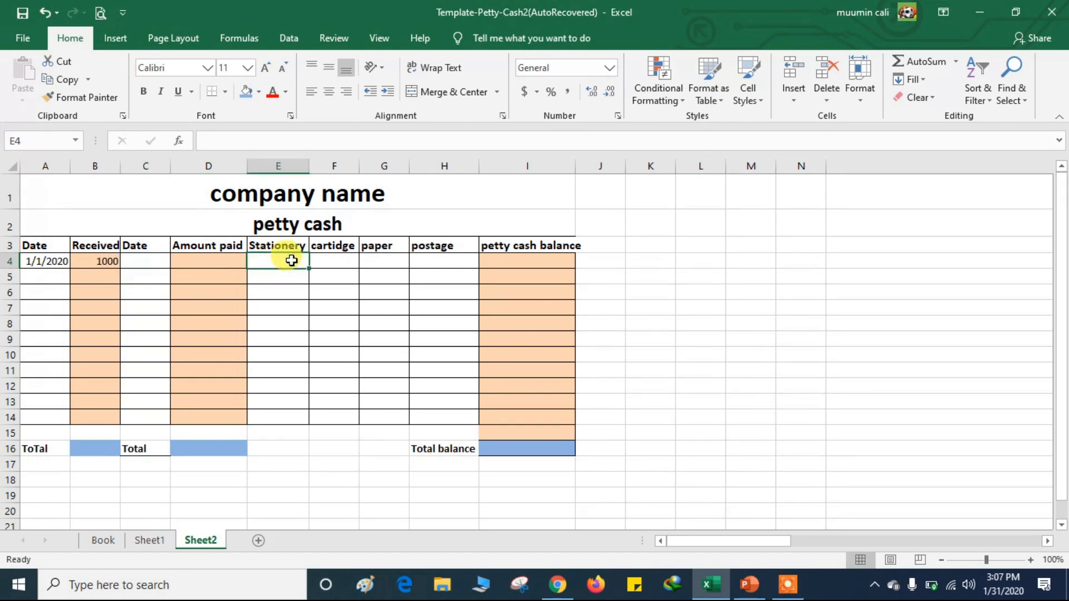
type("1")
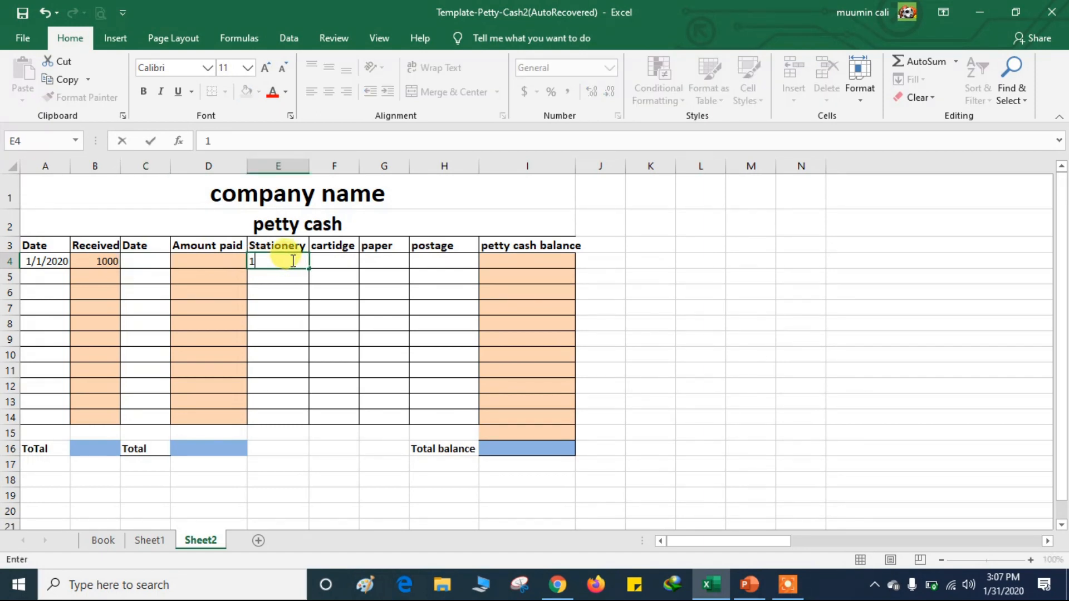
type("0")
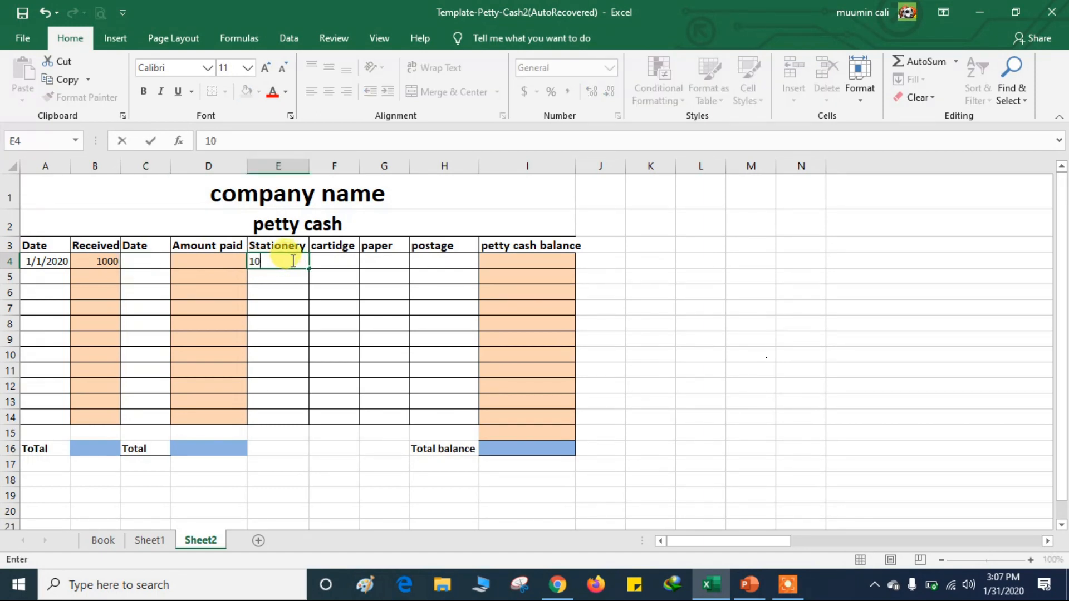
left_click(227, 264)
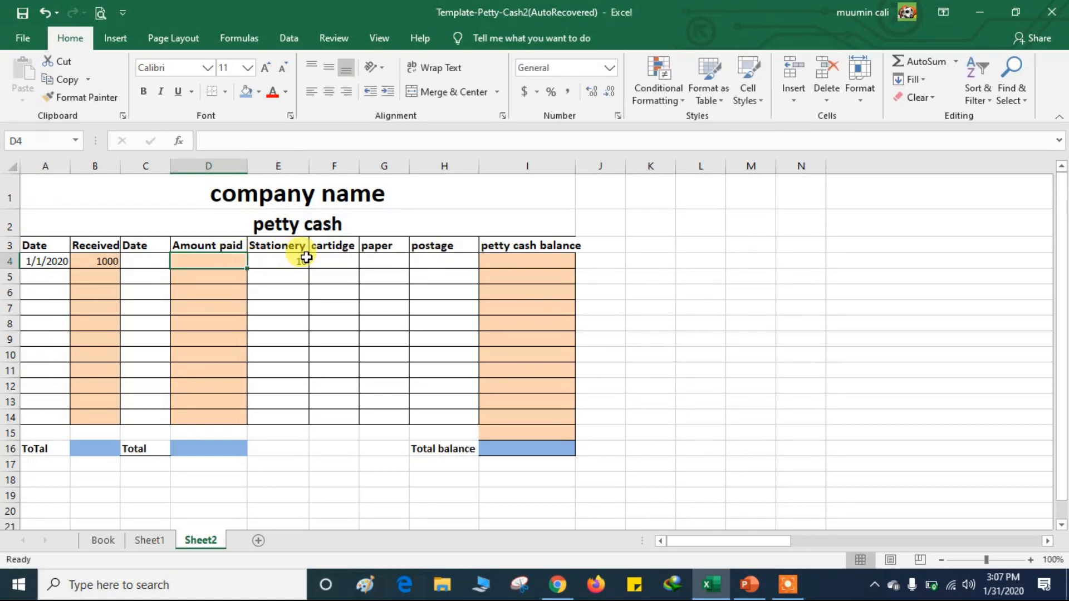
left_click(338, 261)
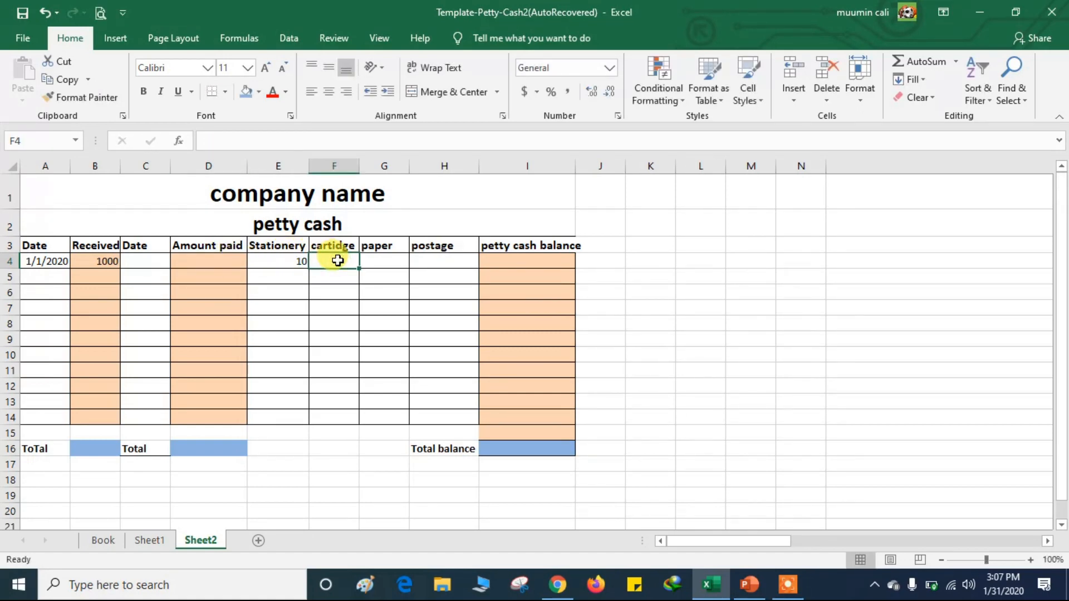
type("20")
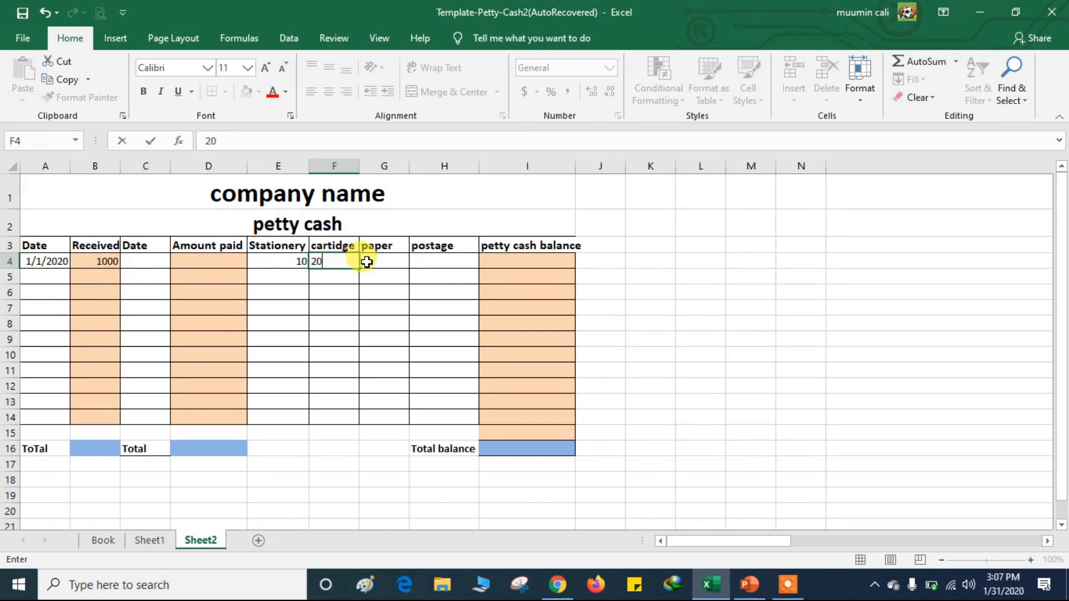
left_click(381, 261)
type("15")
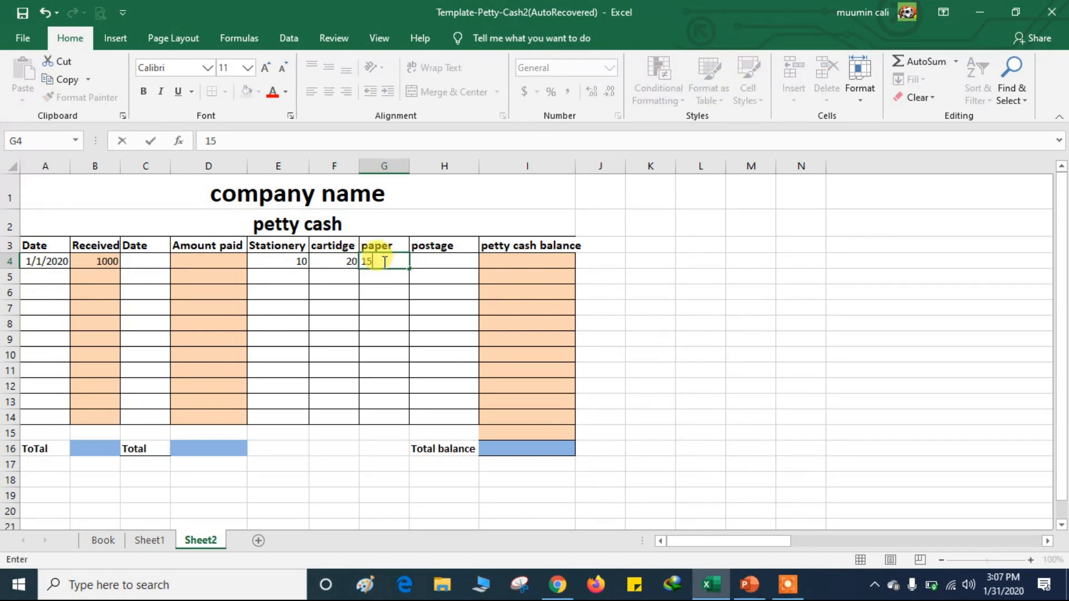
left_click(419, 260)
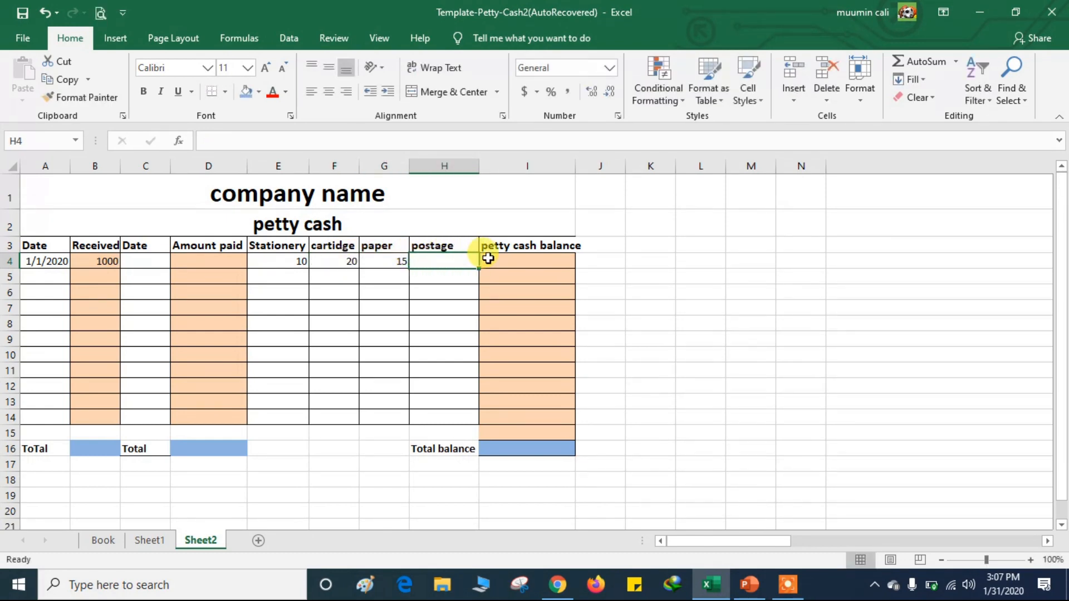
type("5")
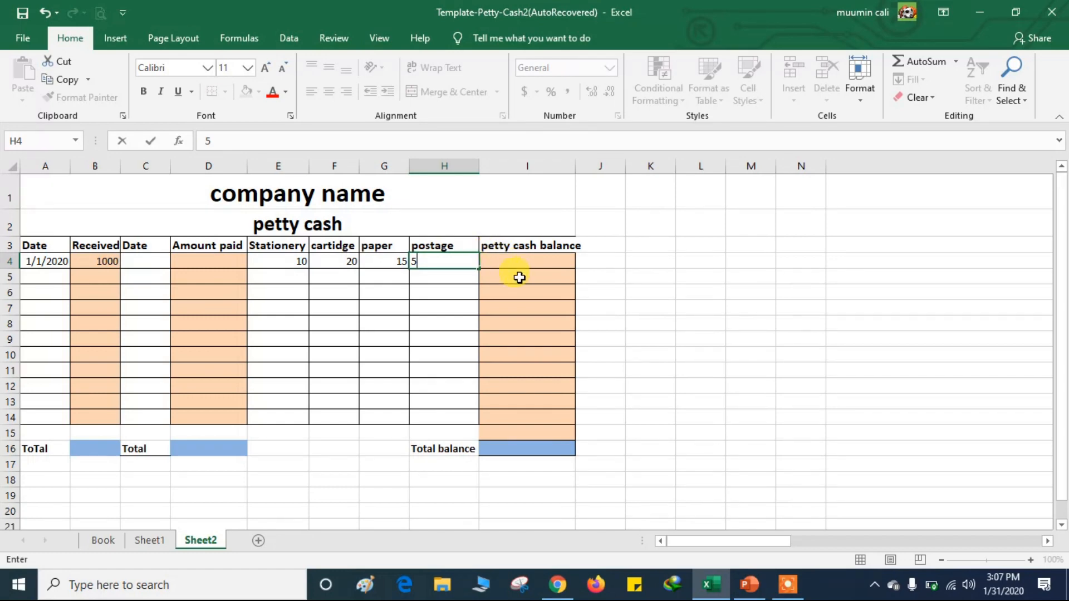
left_click(405, 306)
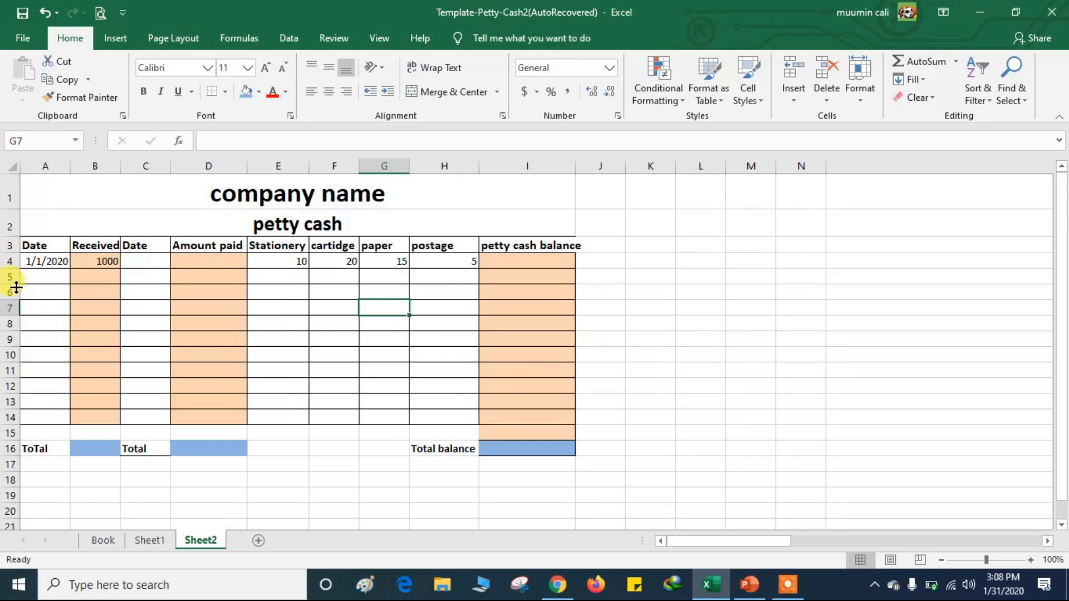
Step: Enter the payment date 1/4/2020 in C6
left_click(292, 295)
left_click(143, 295)
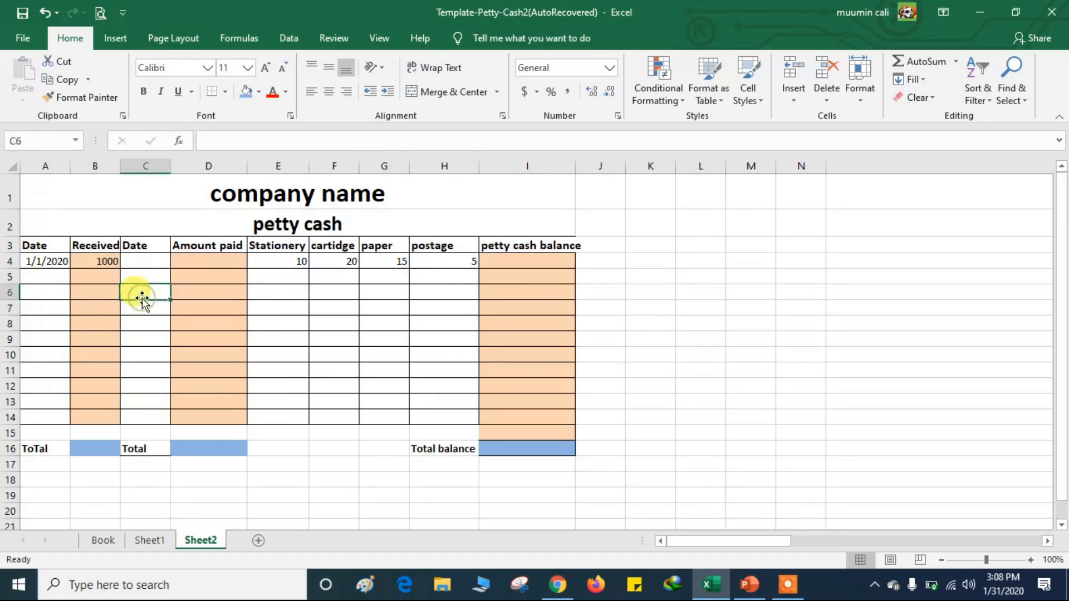
type("1/4")
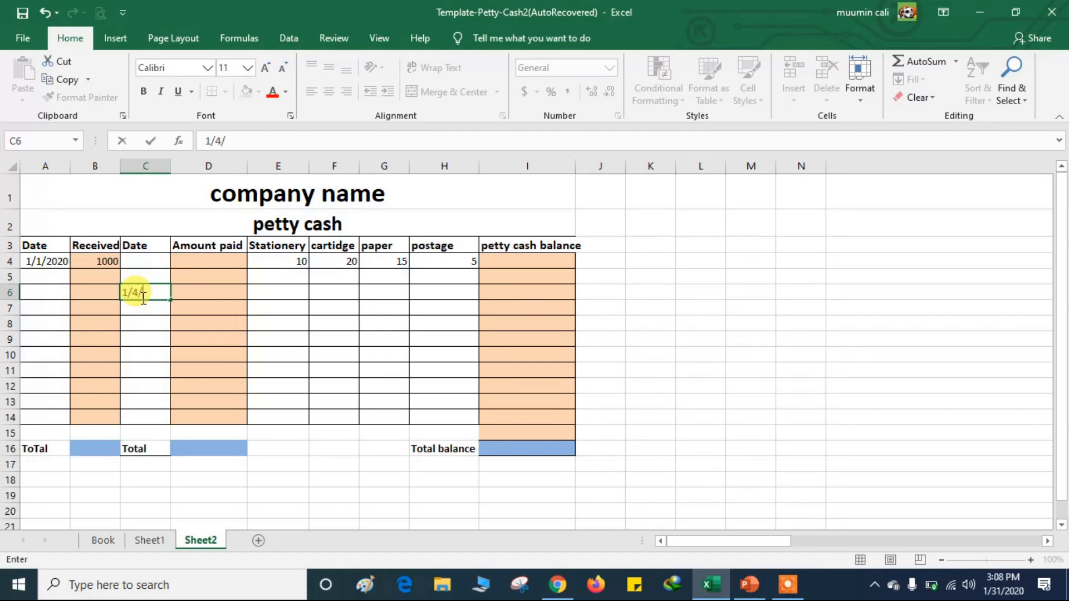
type("/20")
key("Return")
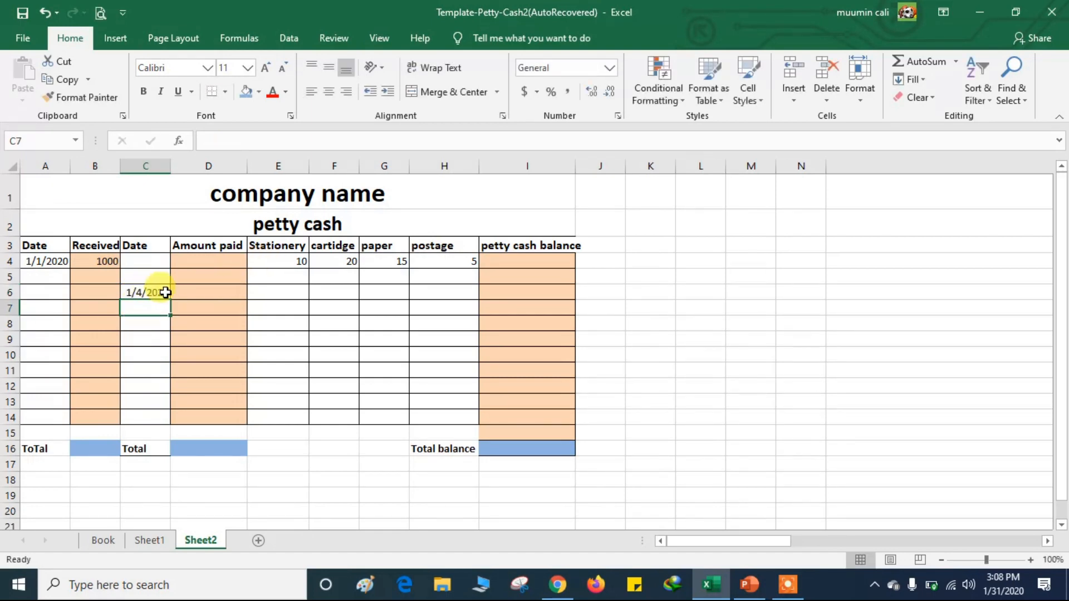
Step: Enter the row 6 expenses: 10 for Stationery, 20 for cartidge and 15 for paper, leaving postage empty
left_click(286, 293)
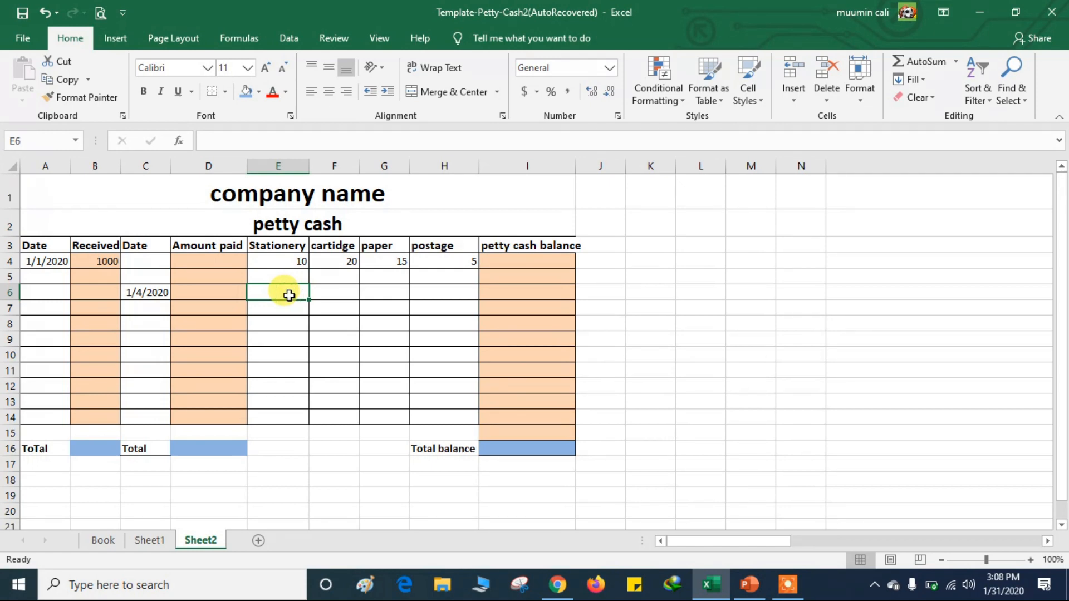
type("10")
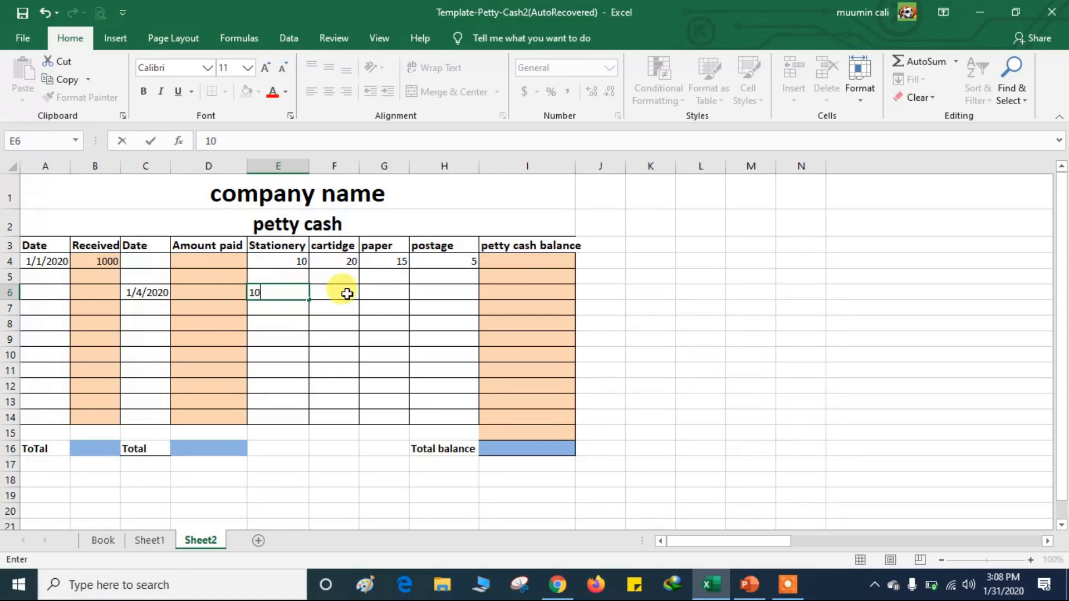
left_click(347, 294)
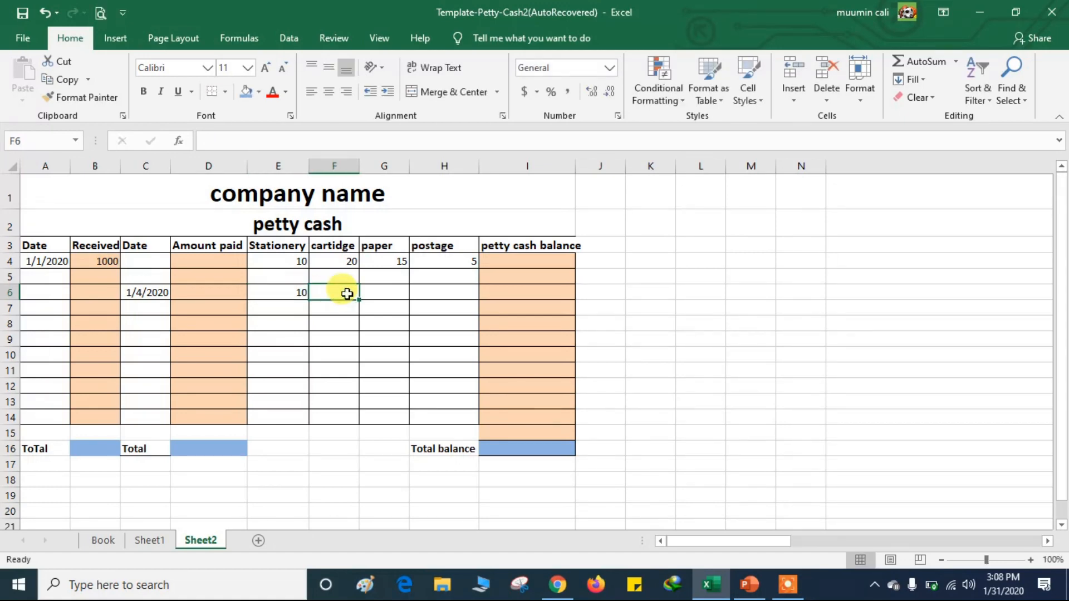
type("20")
left_click(394, 293)
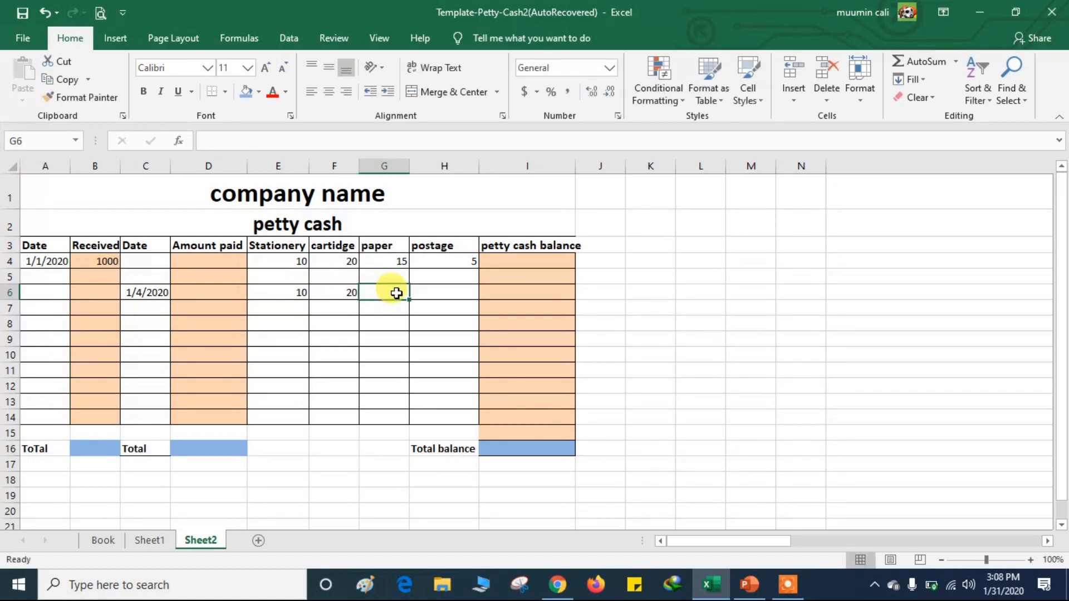
type("2")
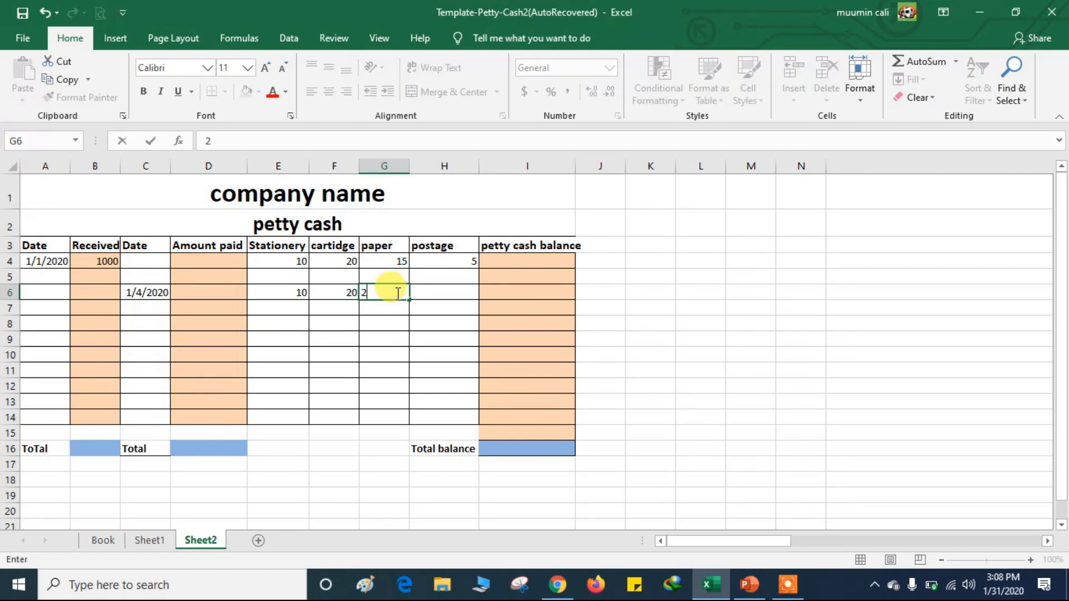
key("BackSpace")
type("15")
left_click(452, 293)
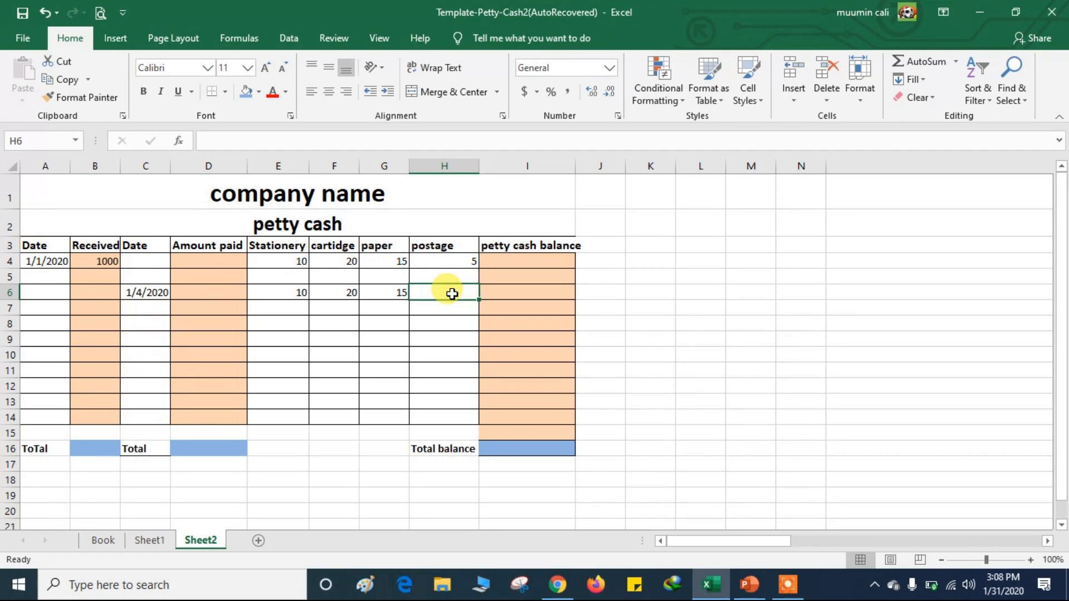
type("5")
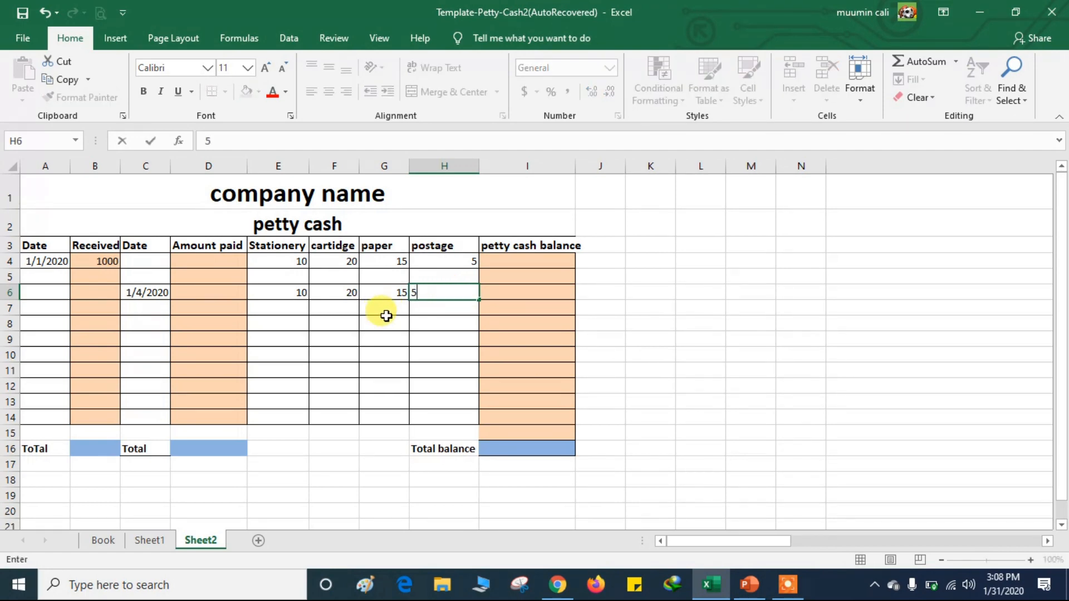
left_click(327, 315)
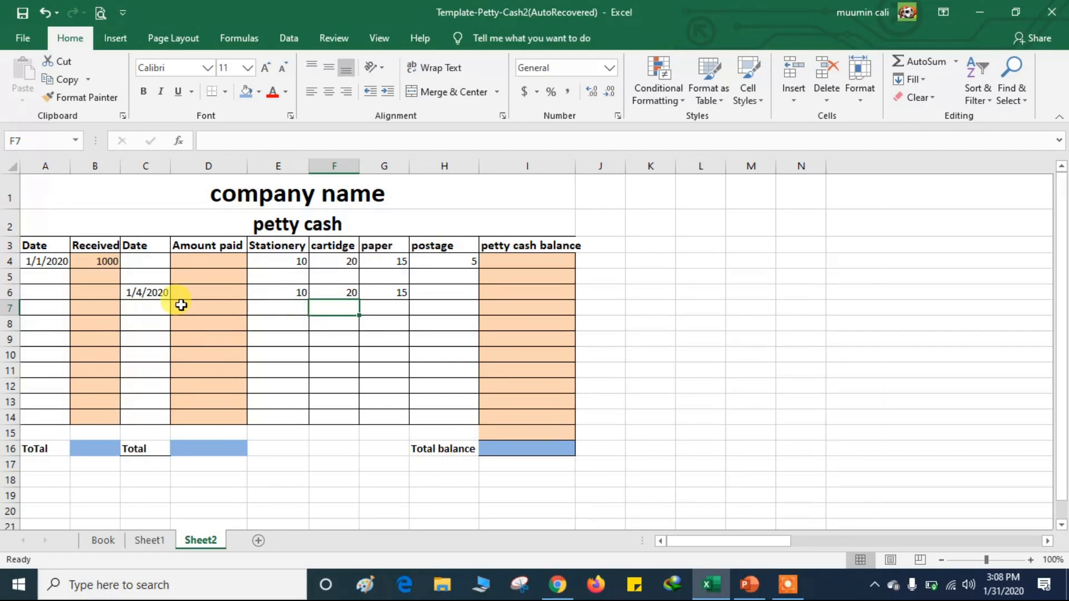
left_click(146, 308)
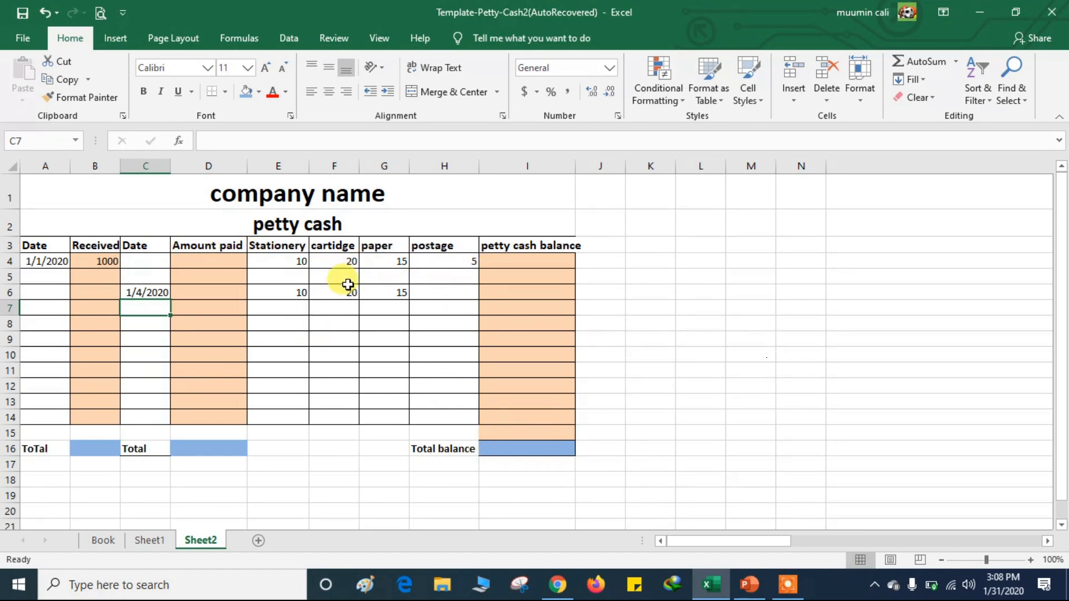
Step: Calculate the amount paid in D4 with =SUM(E4:H4) and fill the formula down to D14
left_click(208, 262)
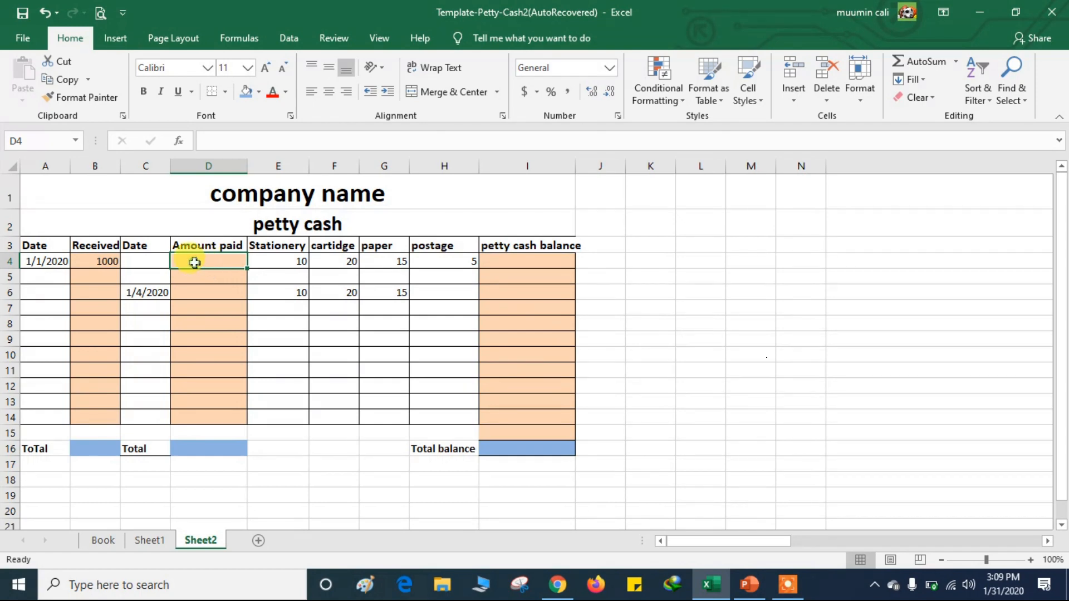
type("=")
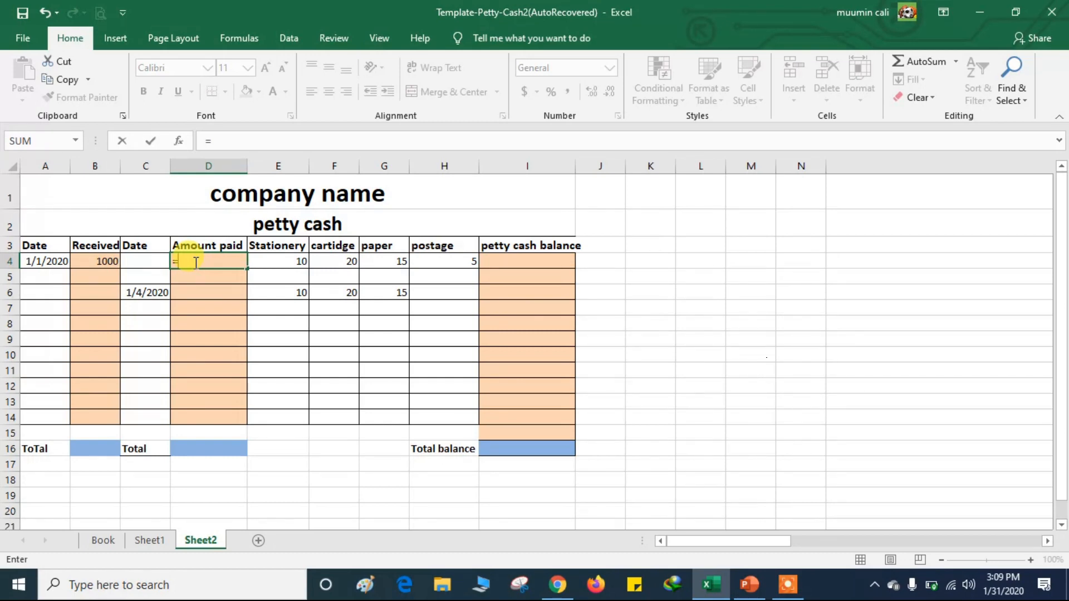
type("sum")
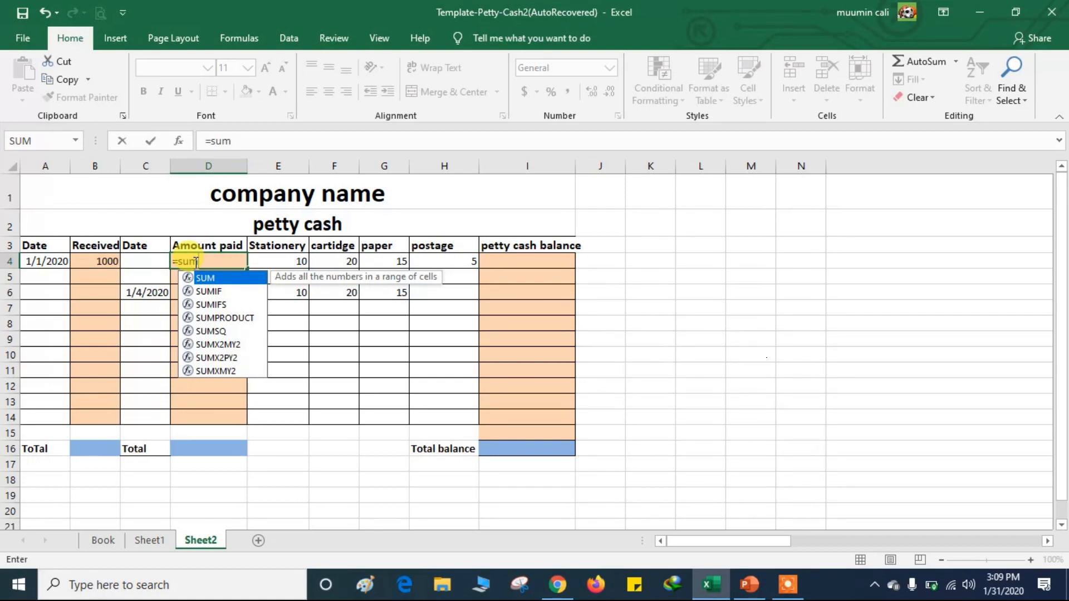
key("Tab")
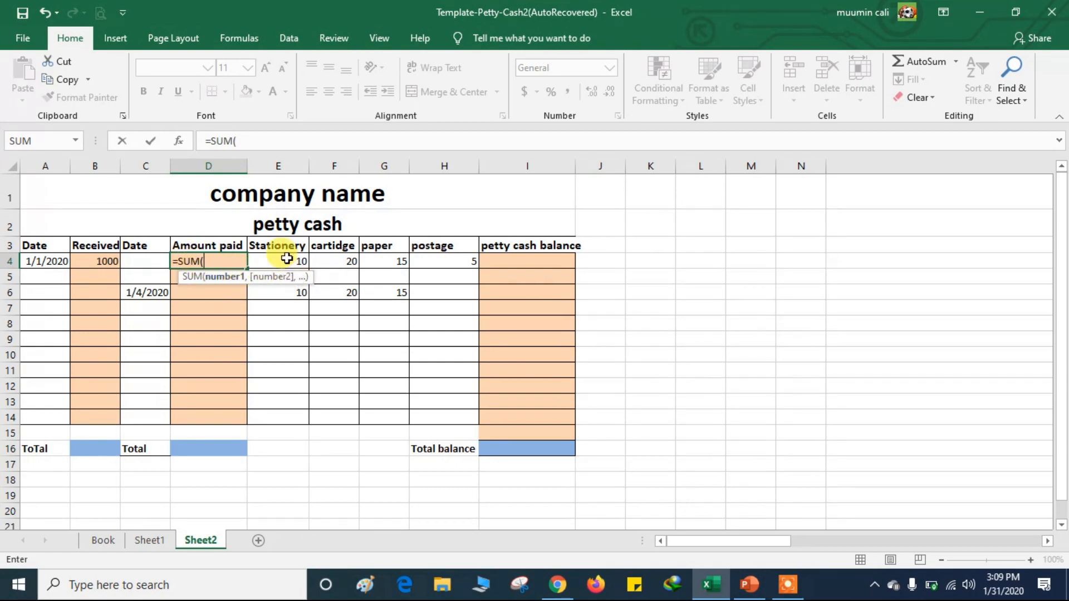
left_click_drag(267, 258, 440, 266)
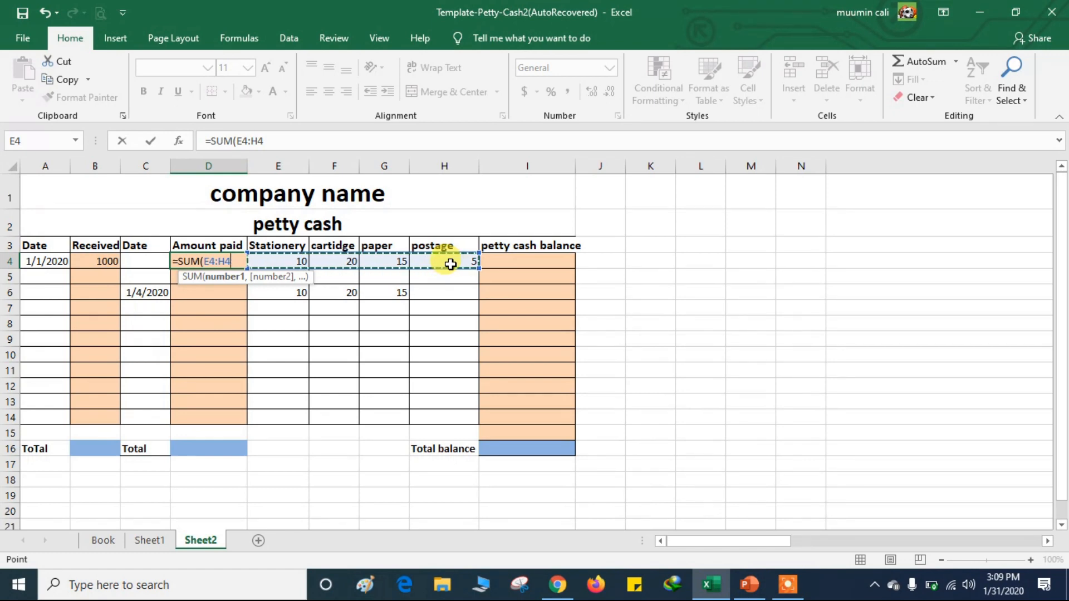
key("Return")
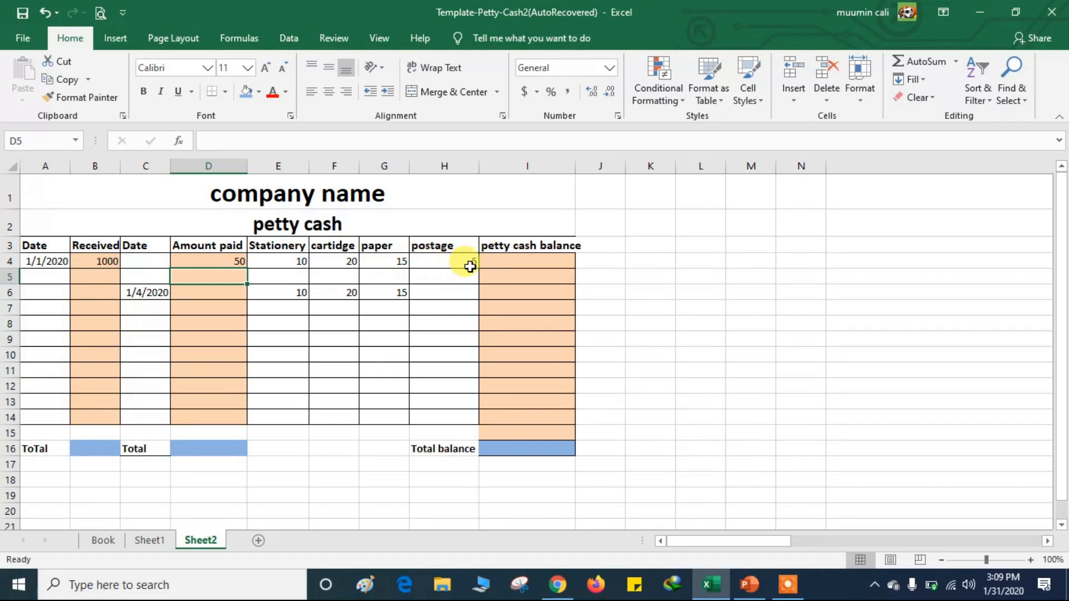
left_click(225, 264)
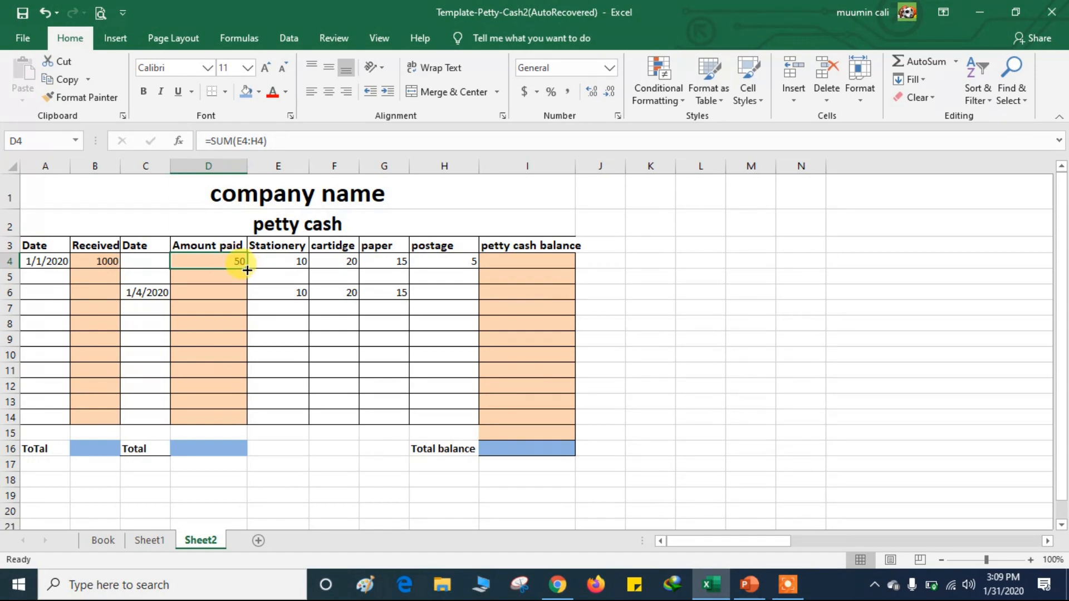
left_click_drag(247, 270, 242, 424)
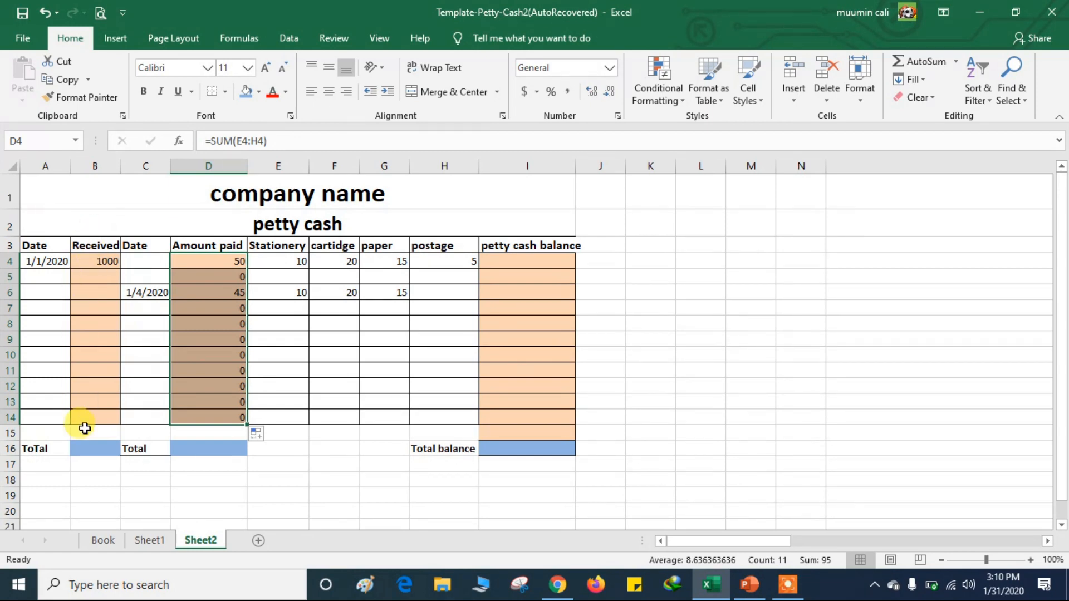
Step: Total the Received column in B16 with a SUM of B4:B14
left_click(92, 446)
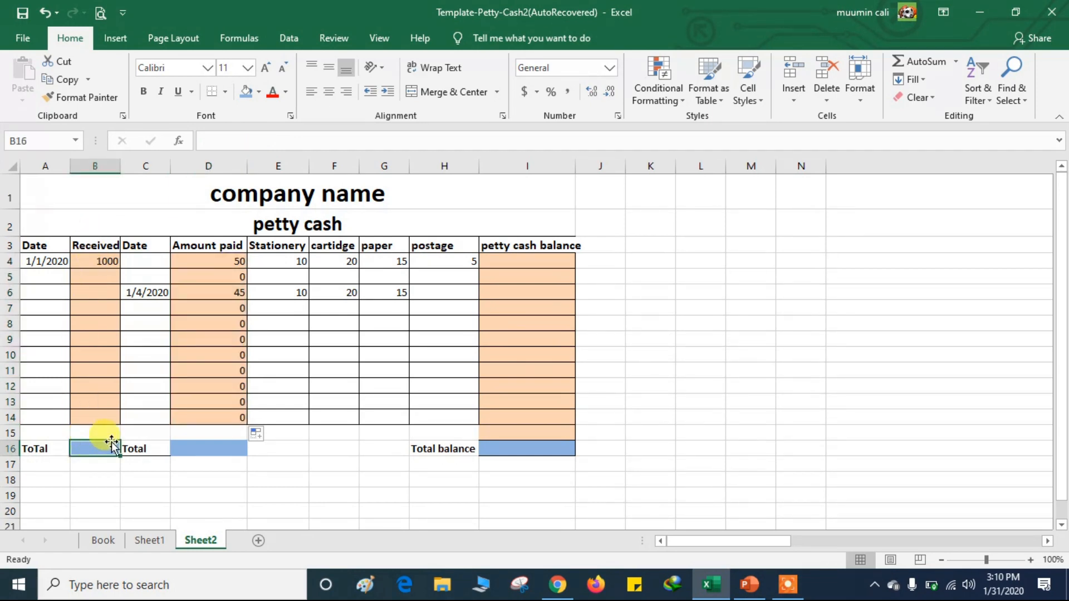
type("=")
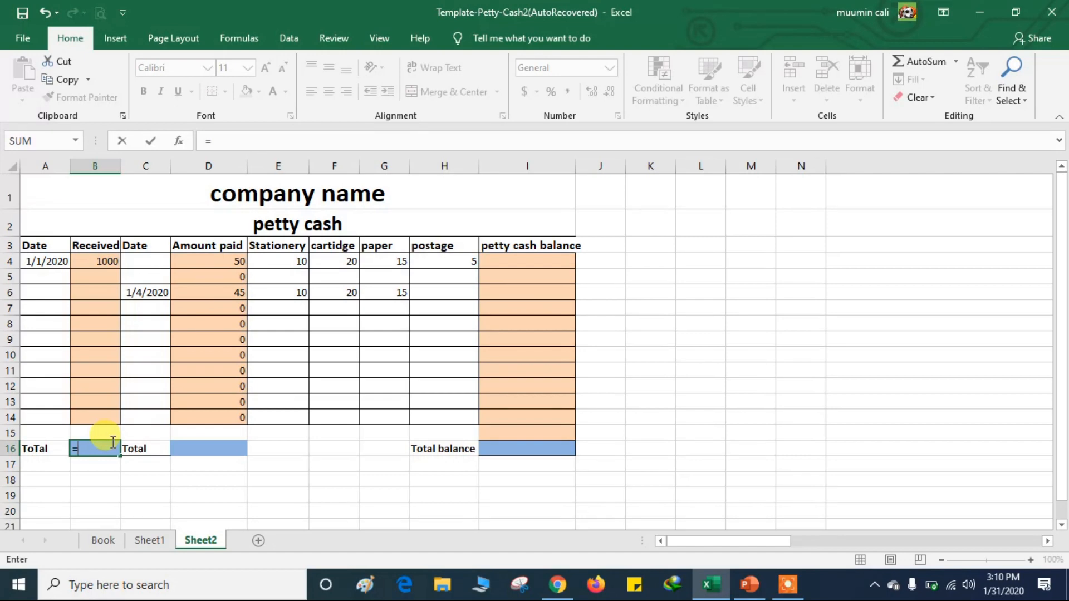
type("sum")
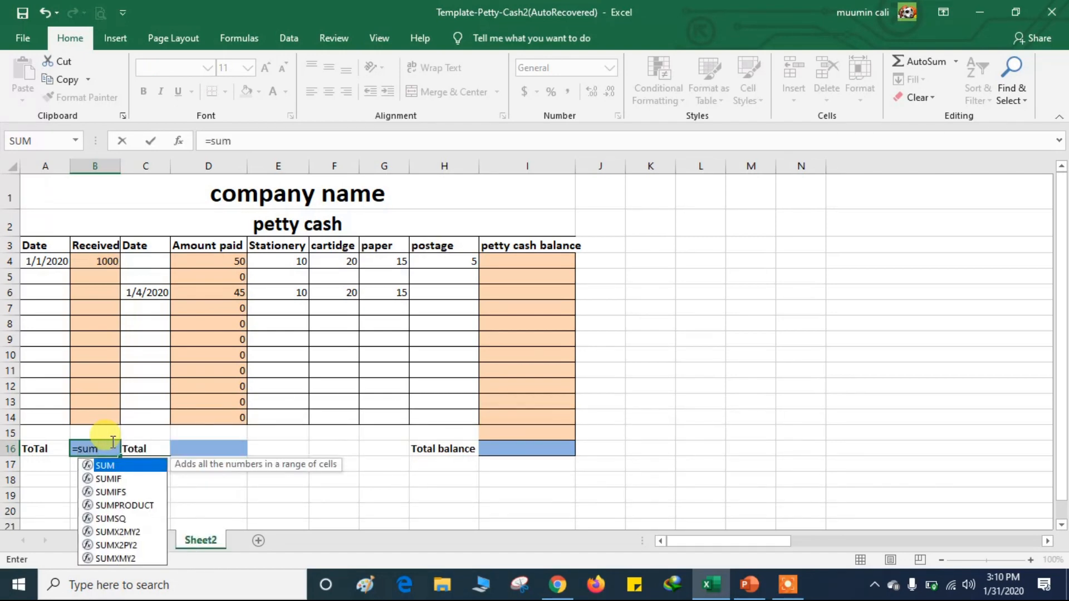
type("(")
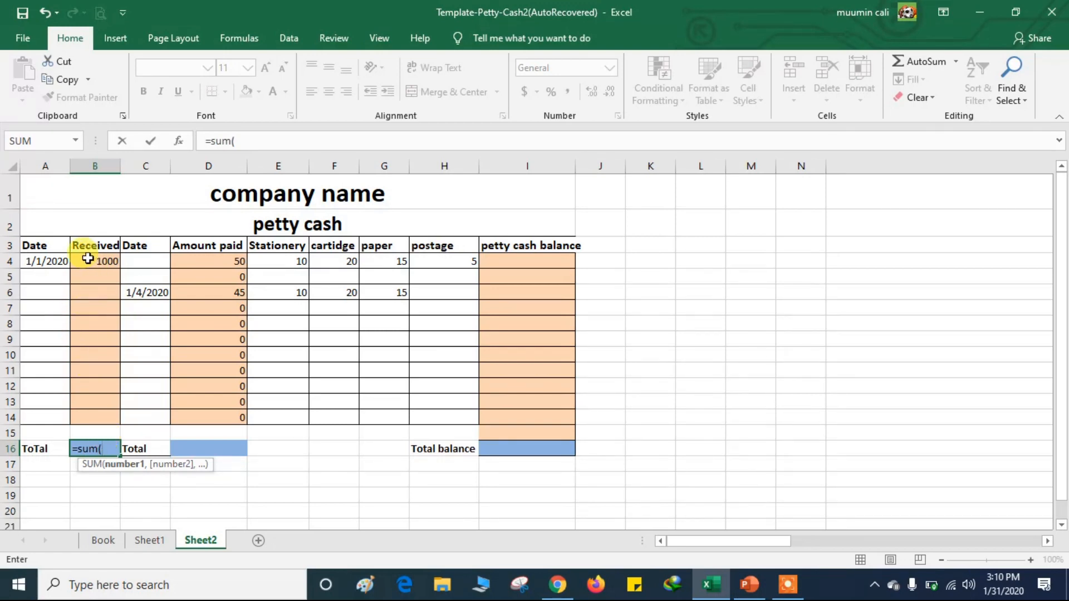
left_click_drag(87, 259, 78, 410)
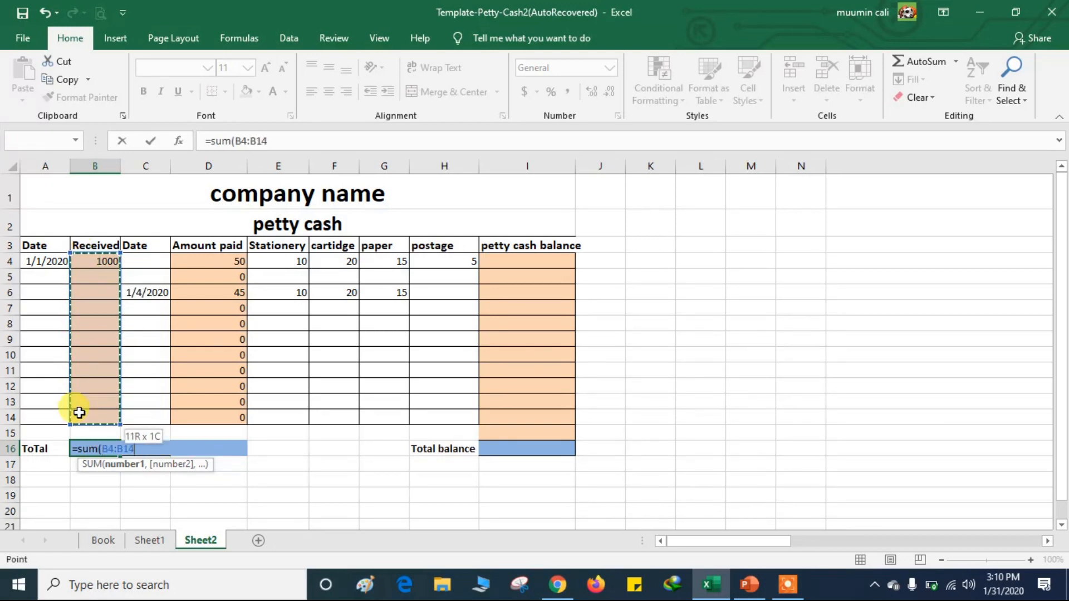
key("Return")
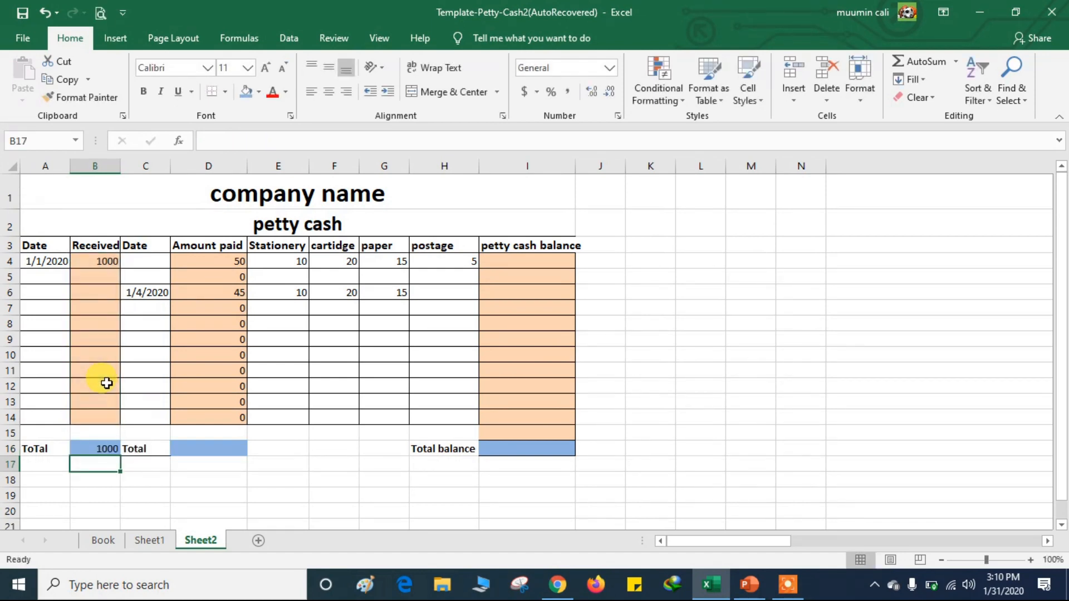
left_click(88, 448)
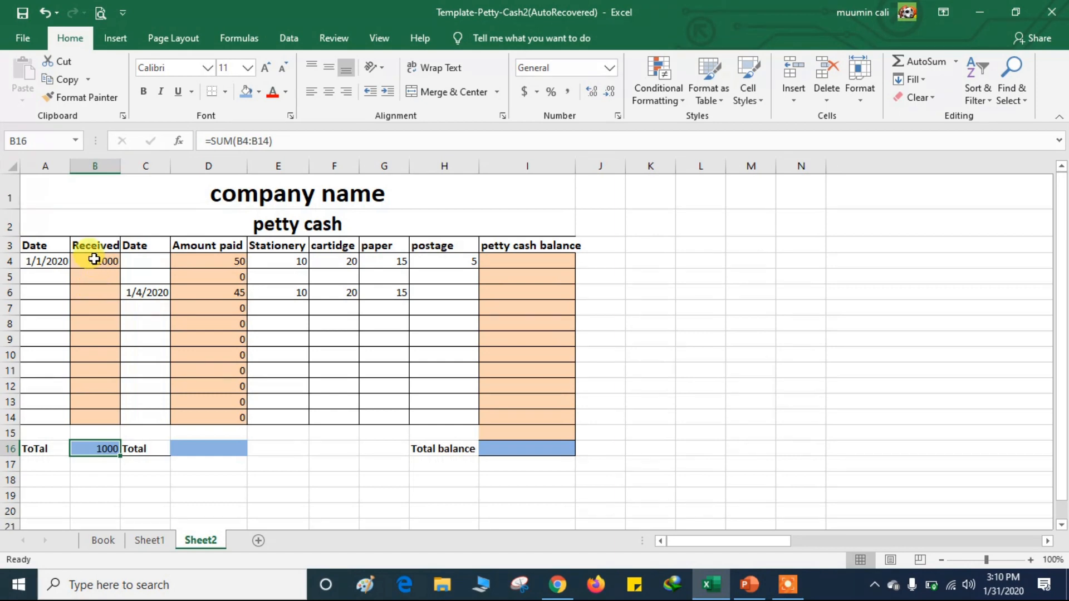
Step: Enter a second received amount of 500 in B8
left_click(106, 324)
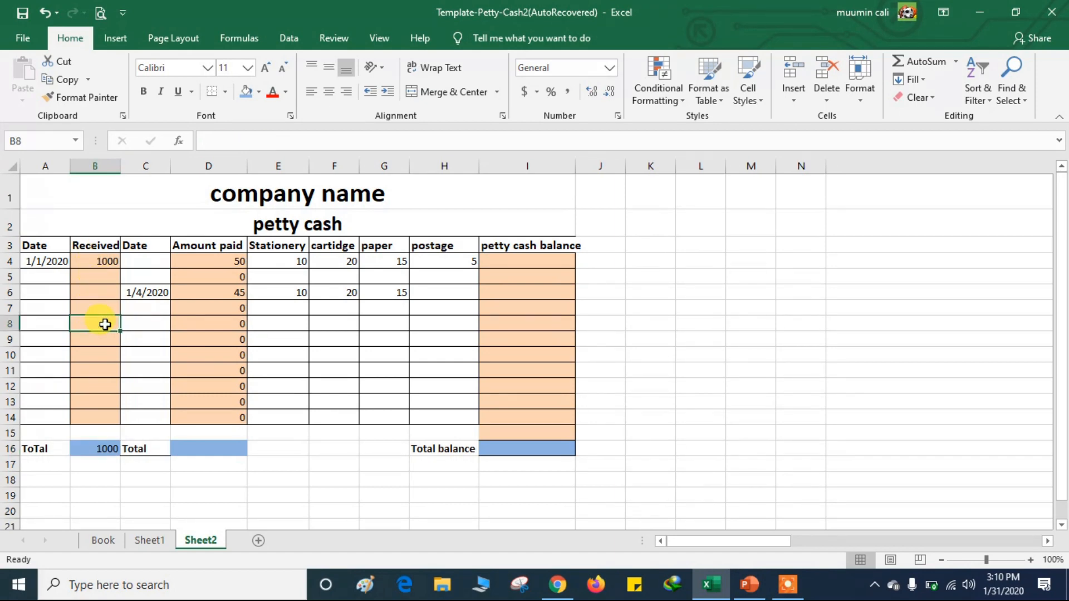
type("5")
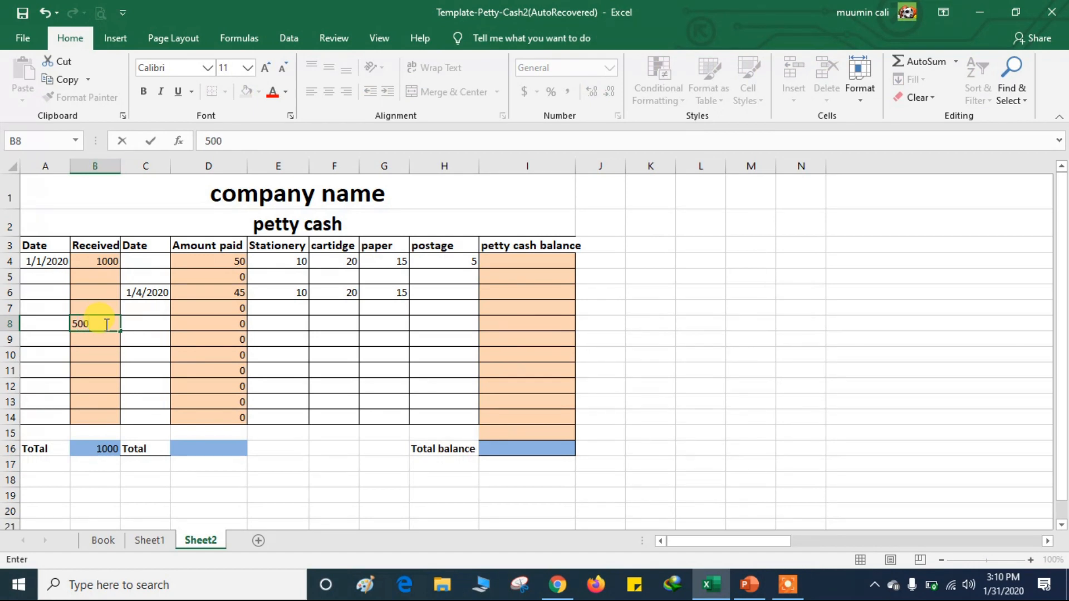
type("00")
key("Return")
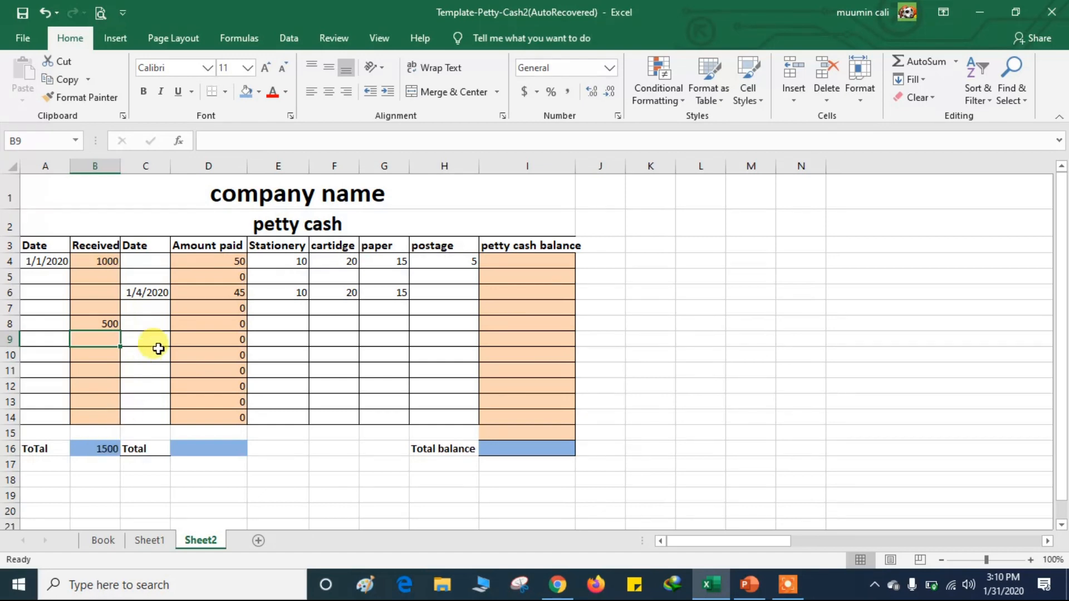
Step: Total the Amount paid column in D16 with a SUM of D4:D14
left_click(227, 448)
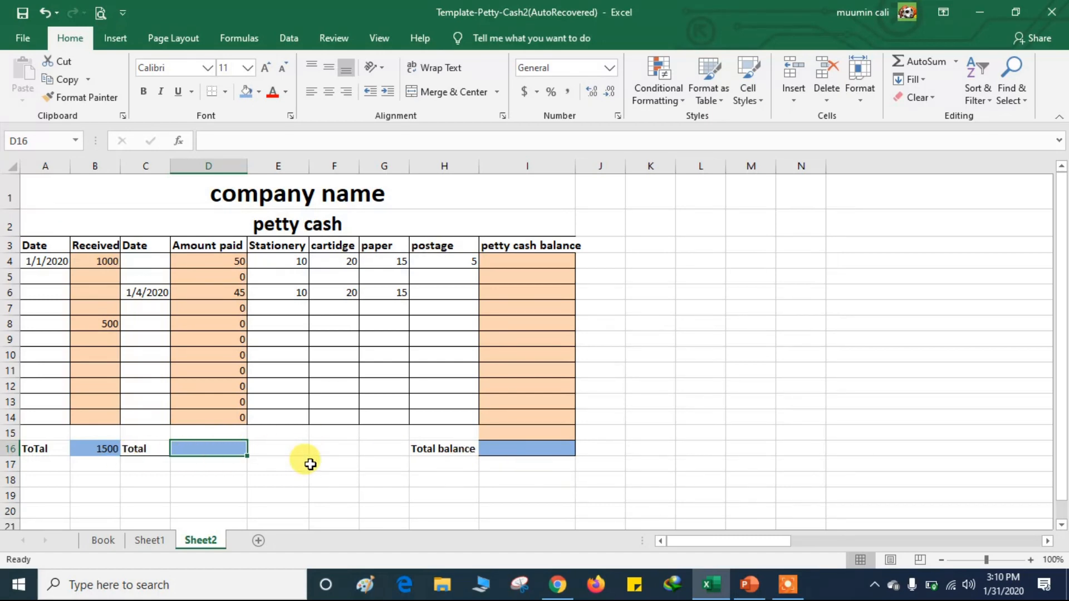
type("=sum")
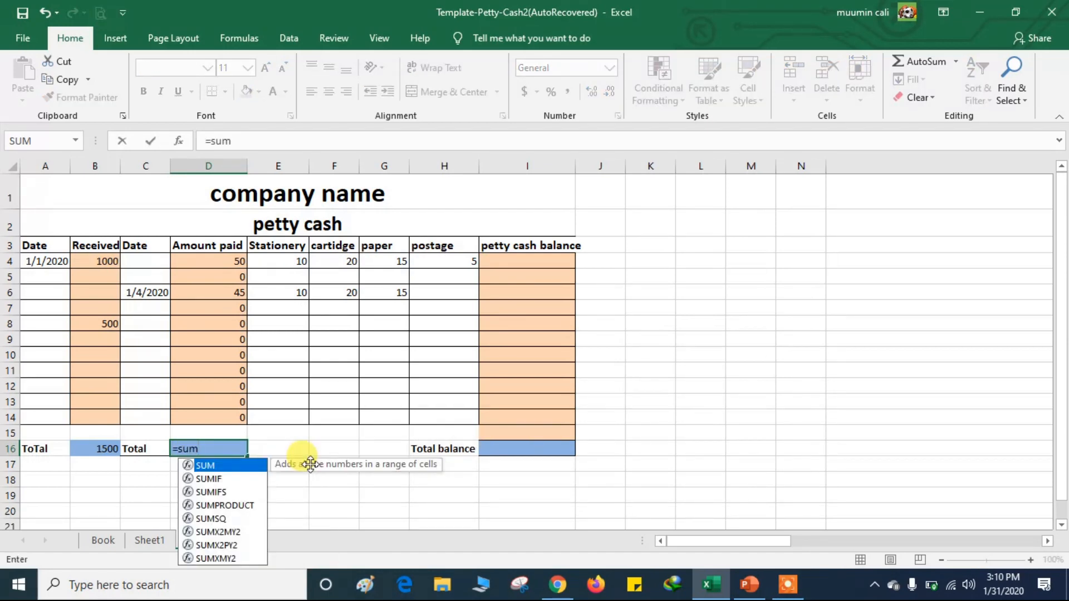
type("(")
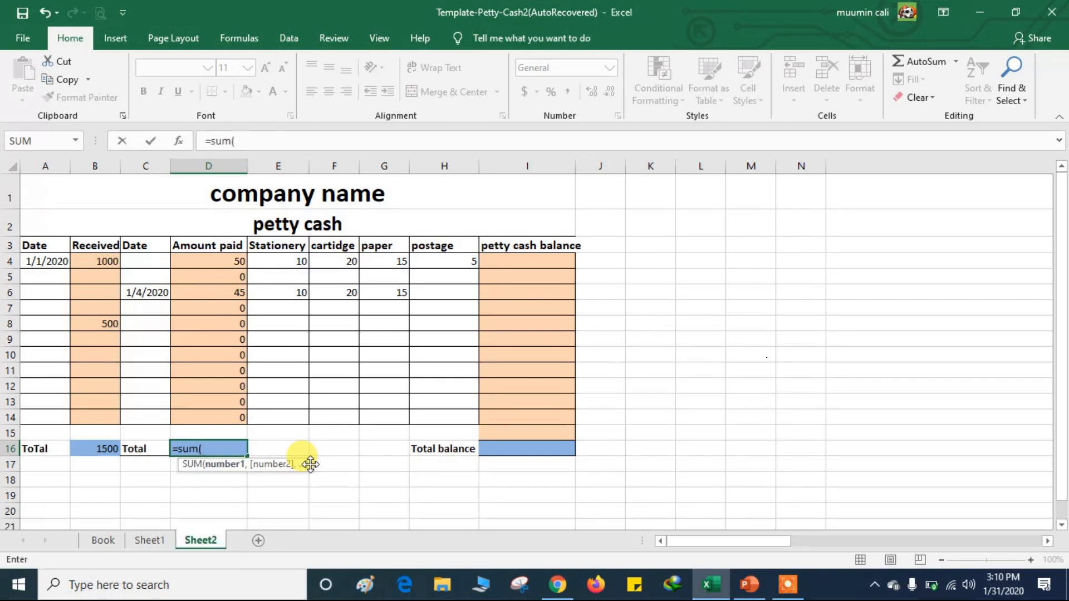
left_click_drag(195, 263, 194, 413)
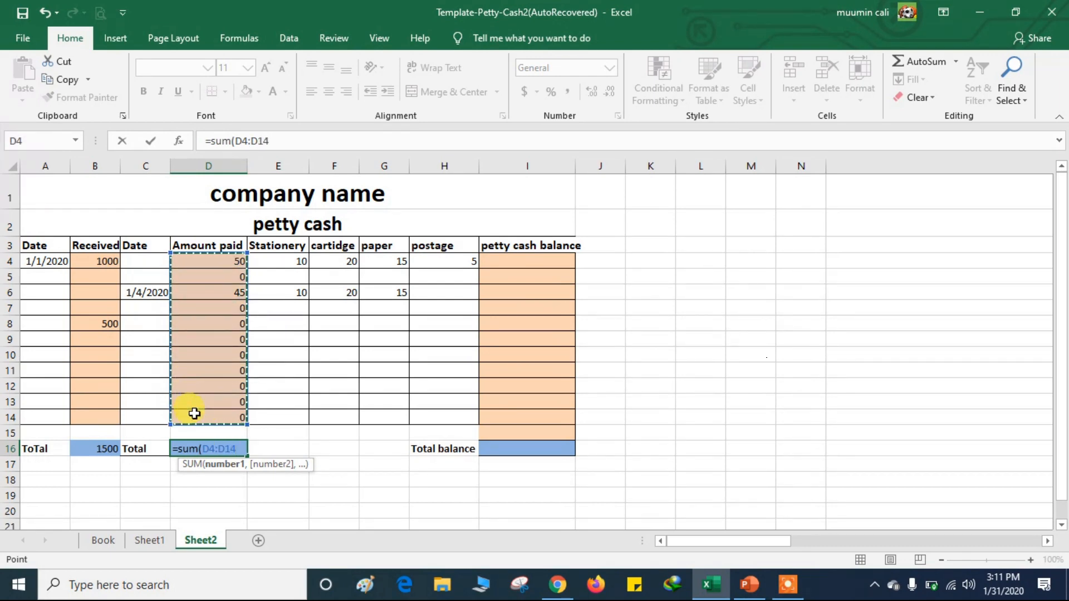
key("Return")
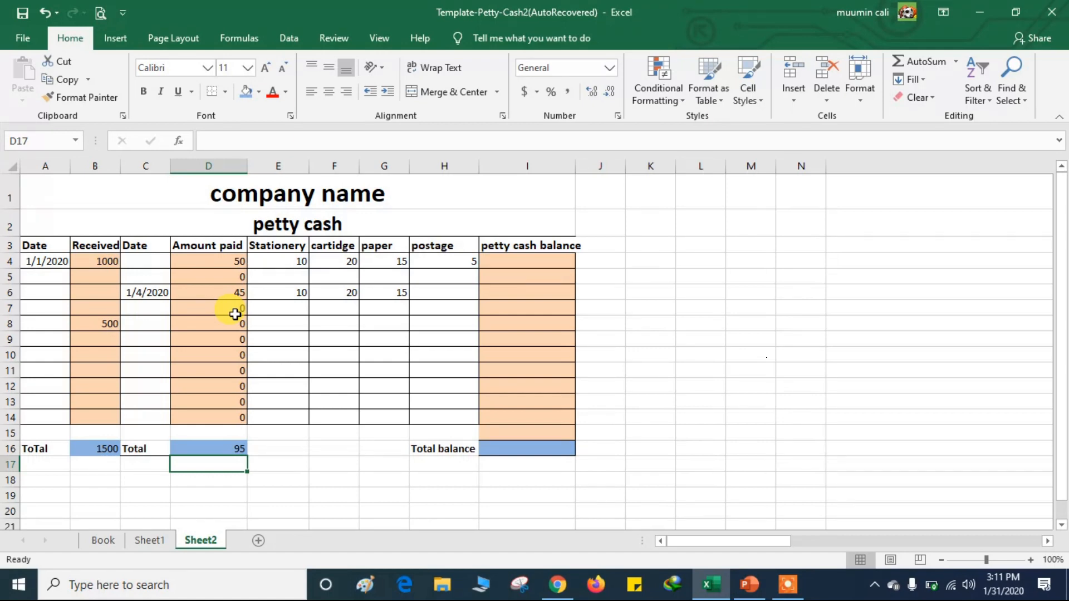
Step: Fill the date series from A4 down to A14 and widen column A slightly so the longer dates fit
left_click(49, 261)
left_click_drag(68, 267, 70, 421)
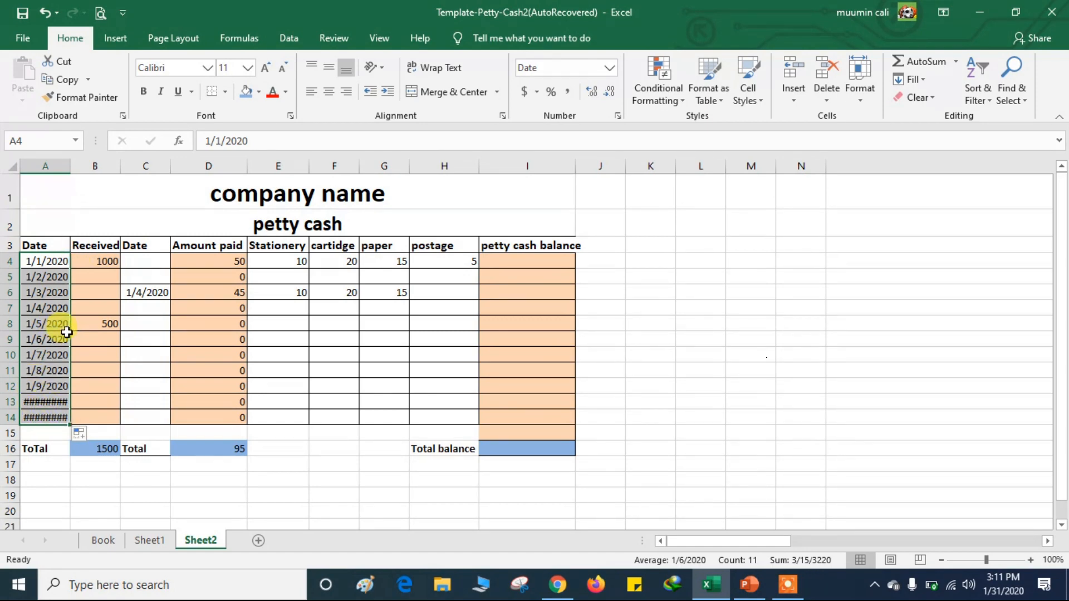
left_click_drag(71, 165, 74, 165)
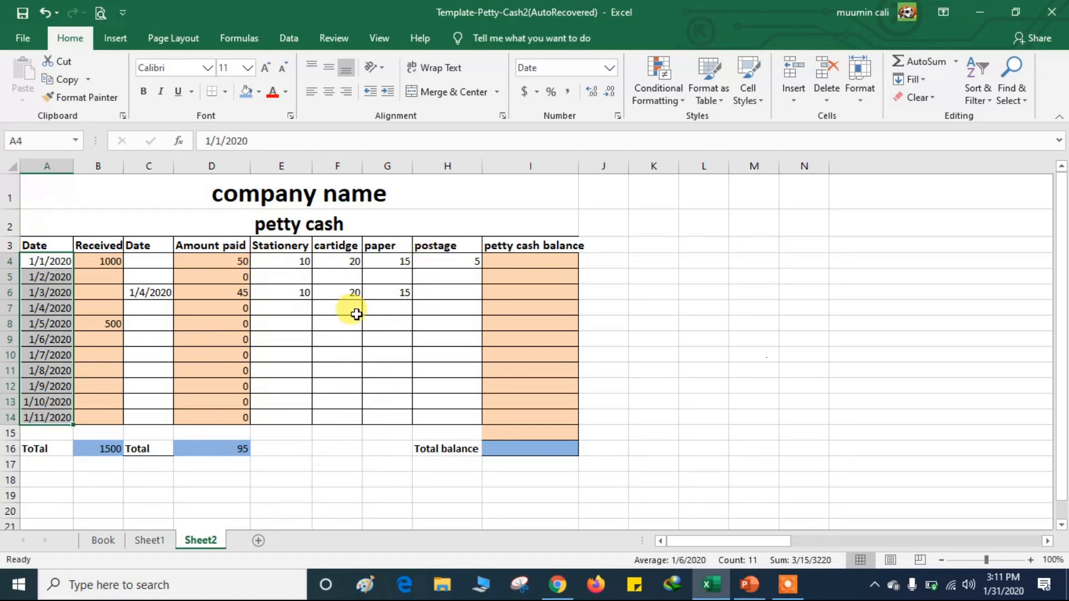
Step: Calculate the total balance in I16 with the formula =B16-D16, subtracting total payments from total received
left_click(551, 448)
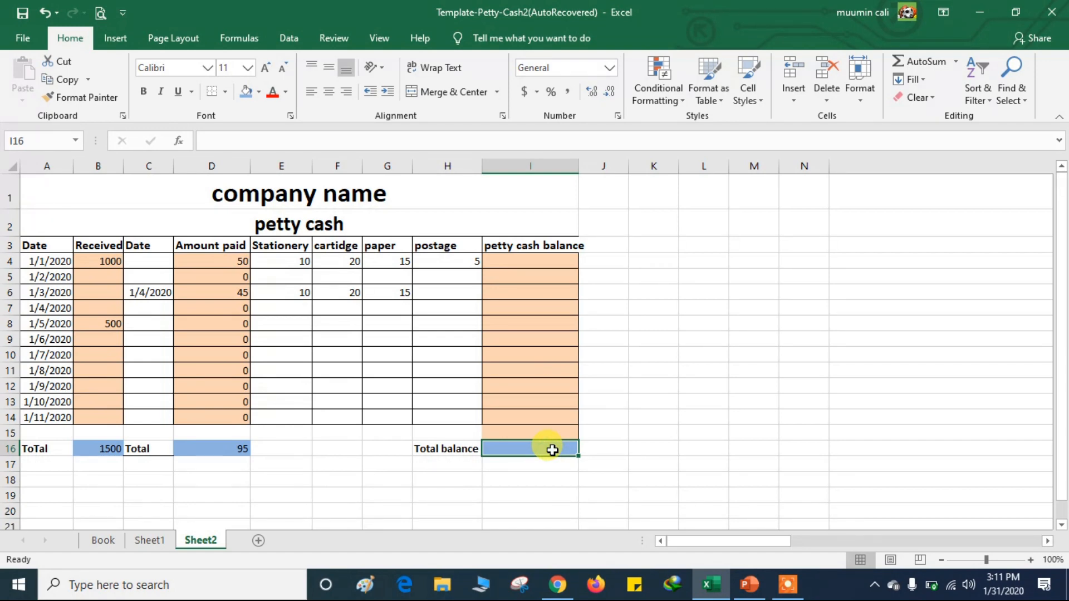
type("=")
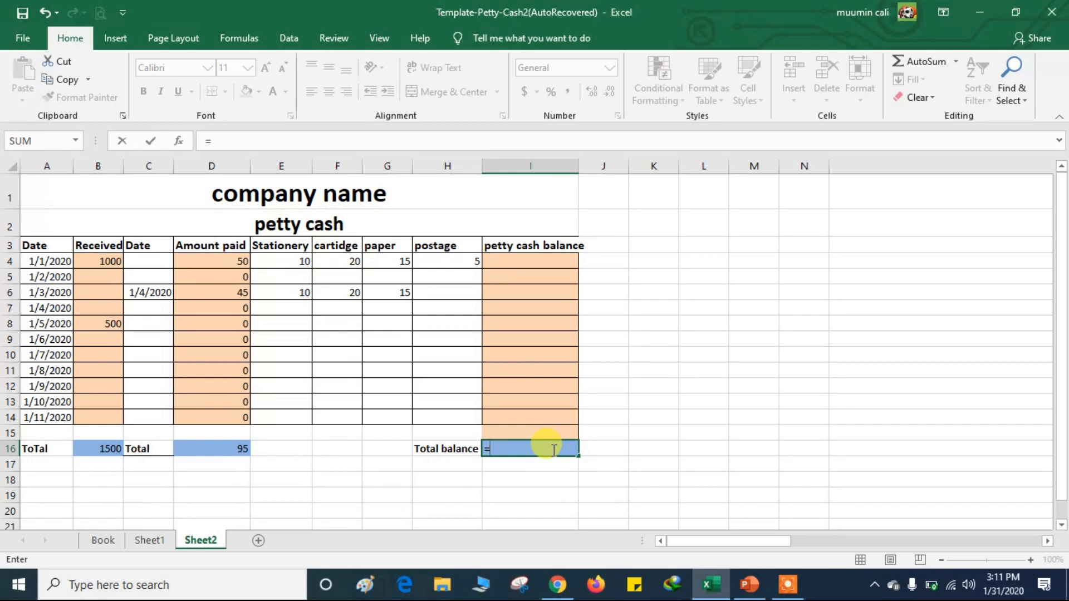
type("sum")
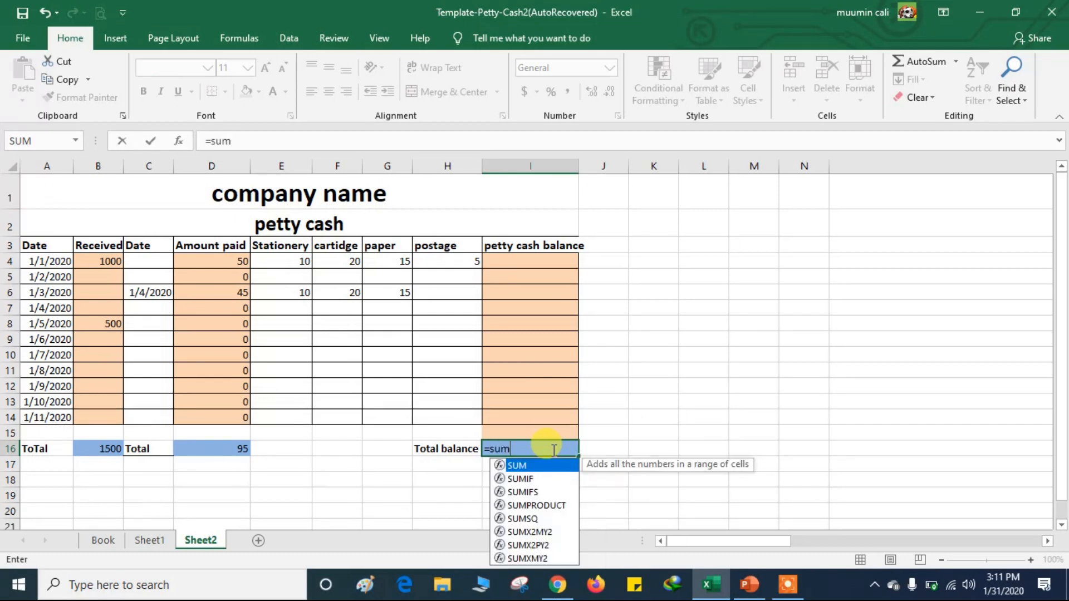
key("BackSpace")
key("BackSpace")
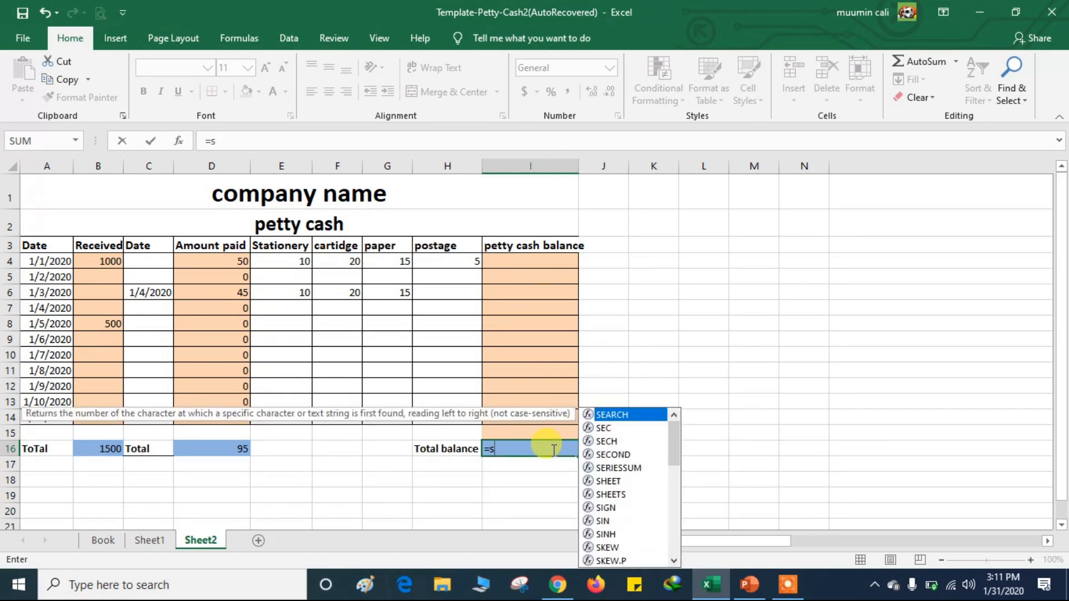
key("BackSpace")
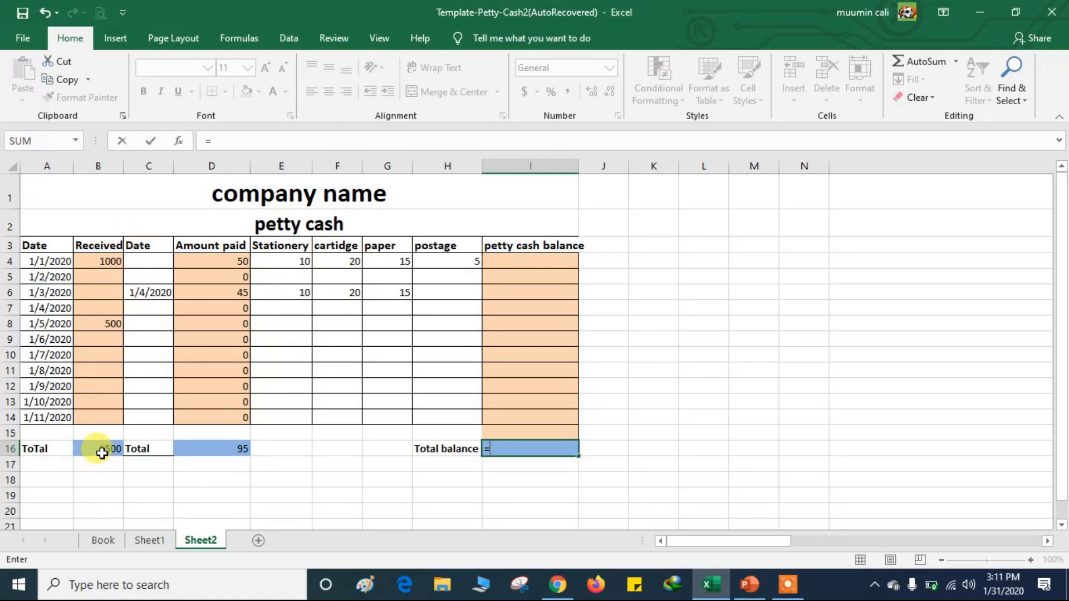
left_click(108, 448)
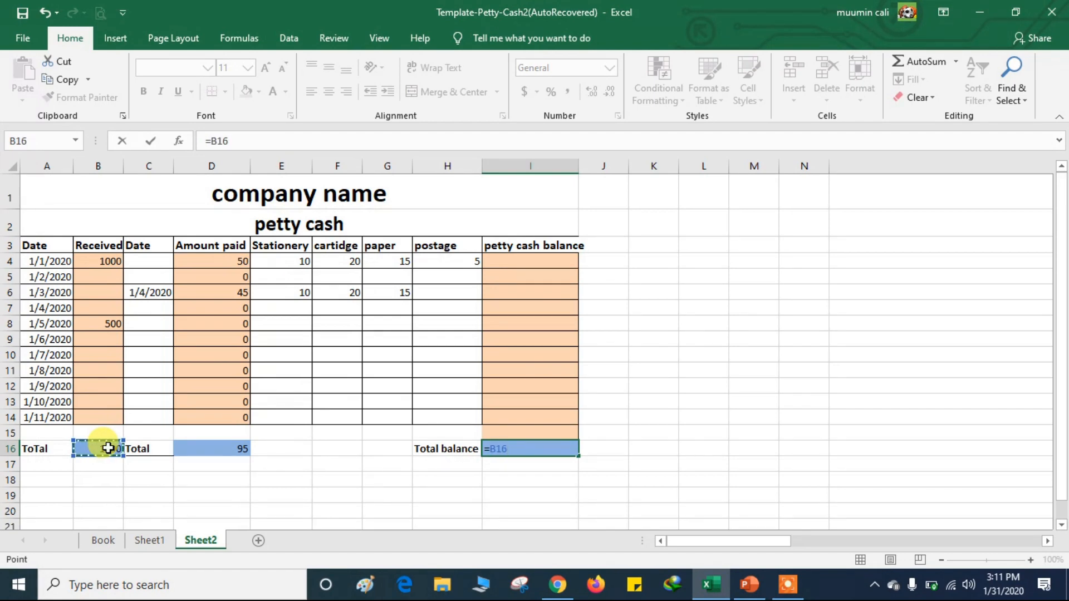
type("-")
left_click(225, 450)
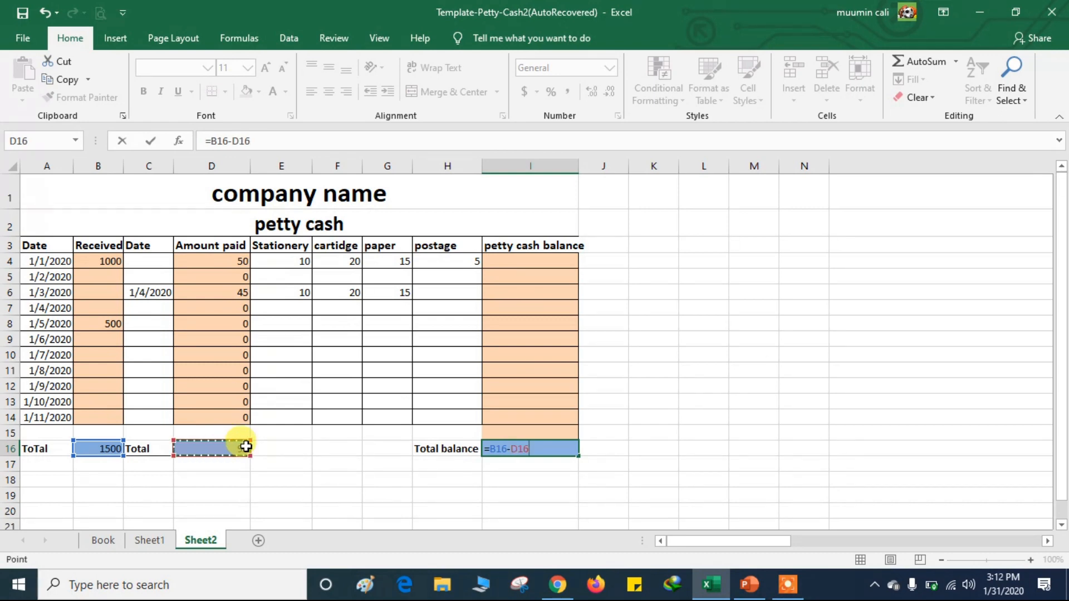
key("Return")
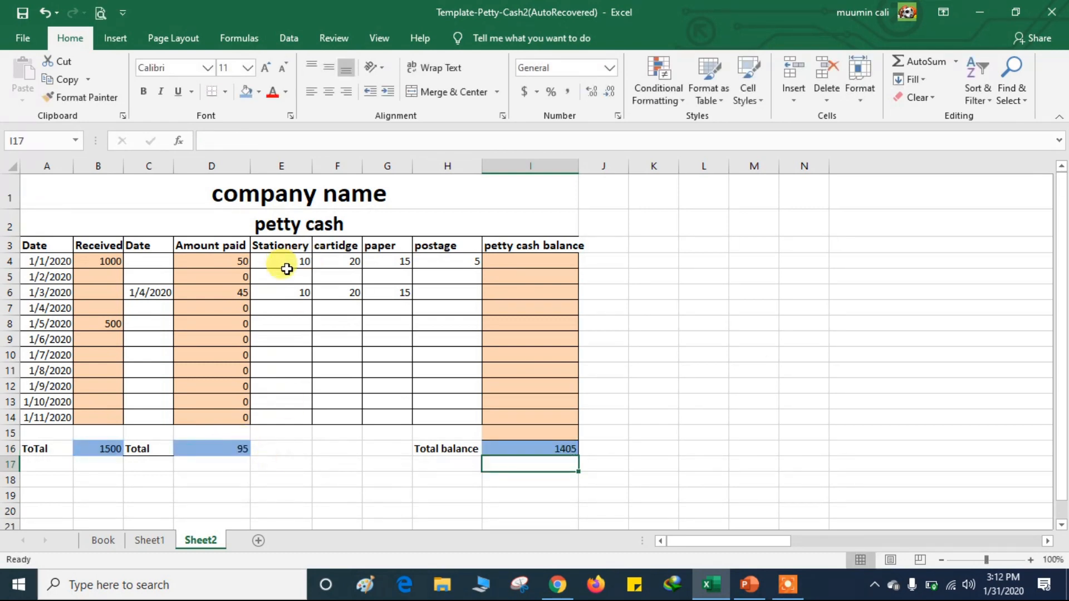
left_click(548, 463)
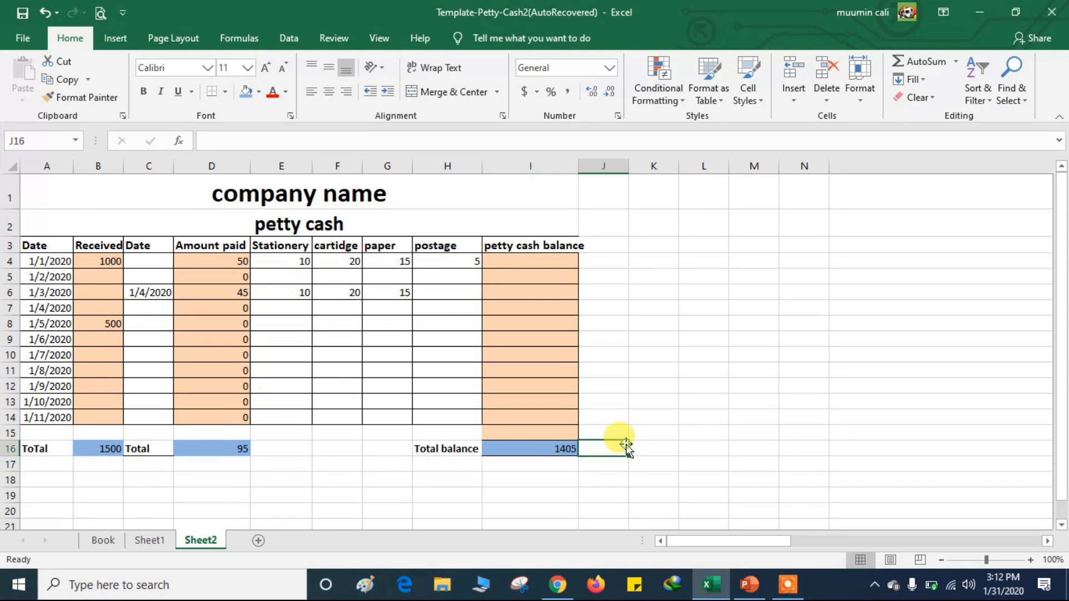
left_click(551, 448)
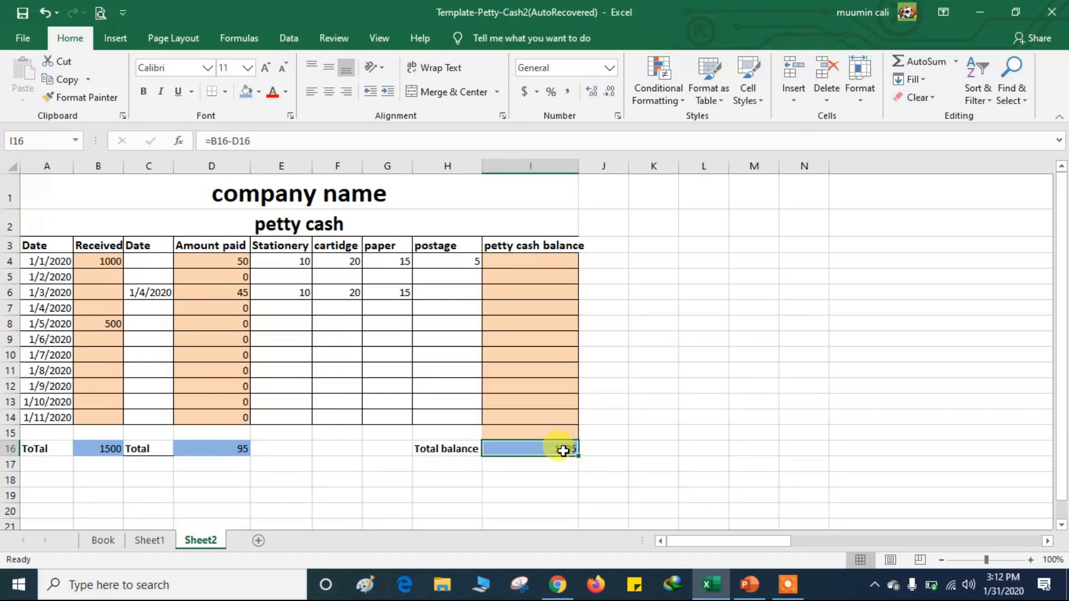
left_click(667, 396)
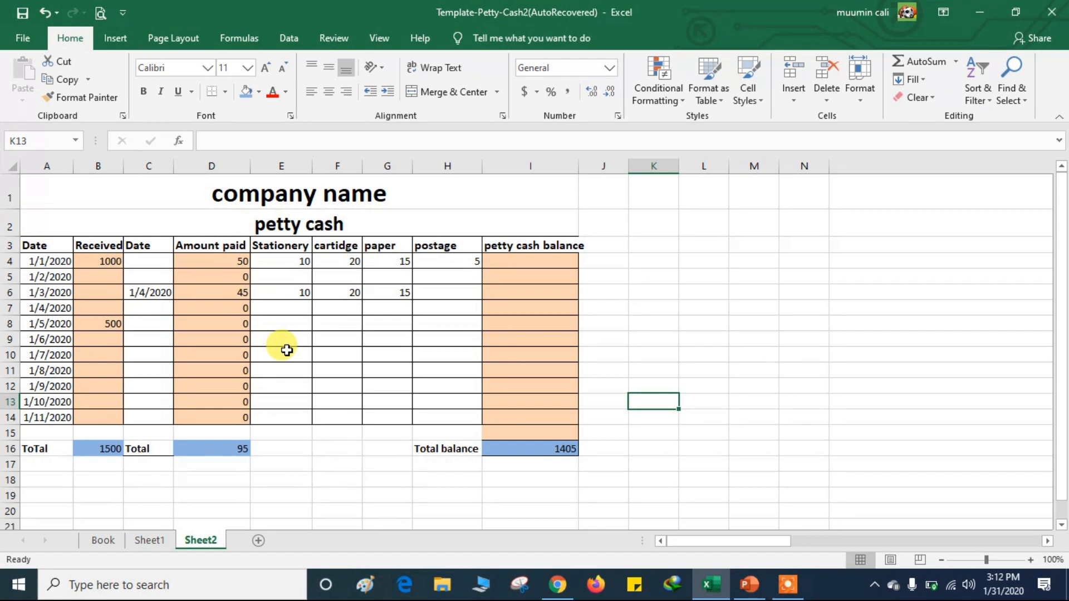
Step: Change the sheet's main title in row 1 to "company abc"
double_click(393, 197)
key("BackSpace")
key("BackSpace")
key("BackSpace")
key("BackSpace")
key("BackSpace")
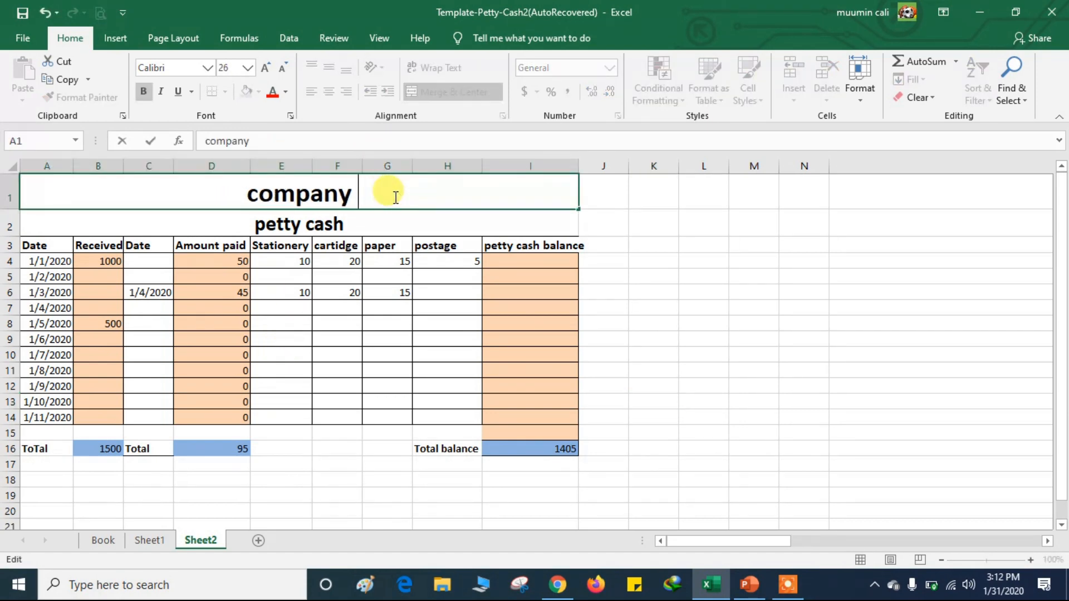
type("x")
key("BackSpace")
type("ab")
key("BackSpace")
type("bc")
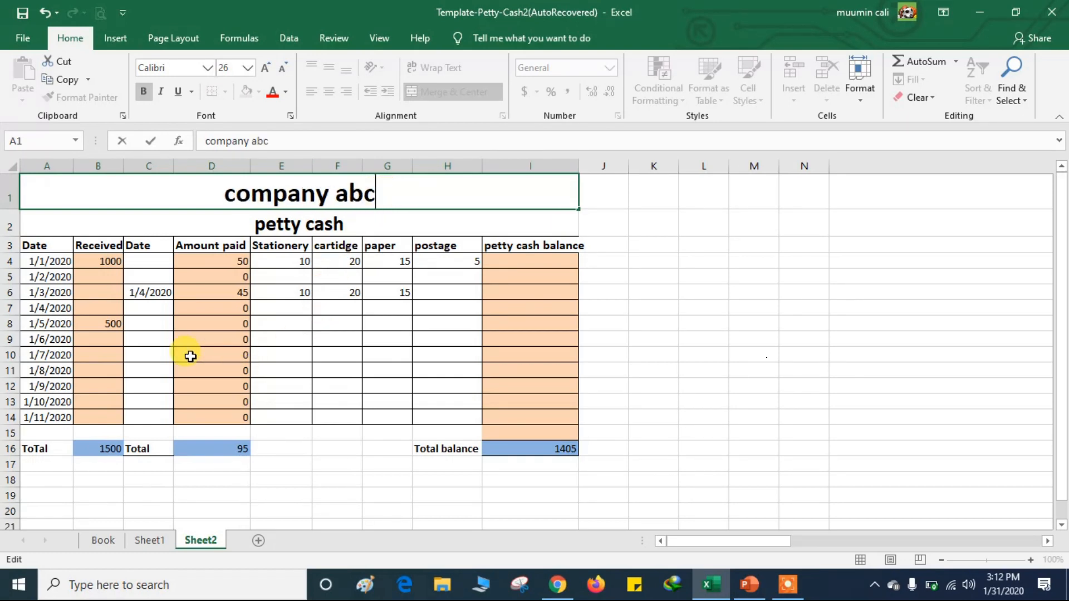
left_click(156, 338)
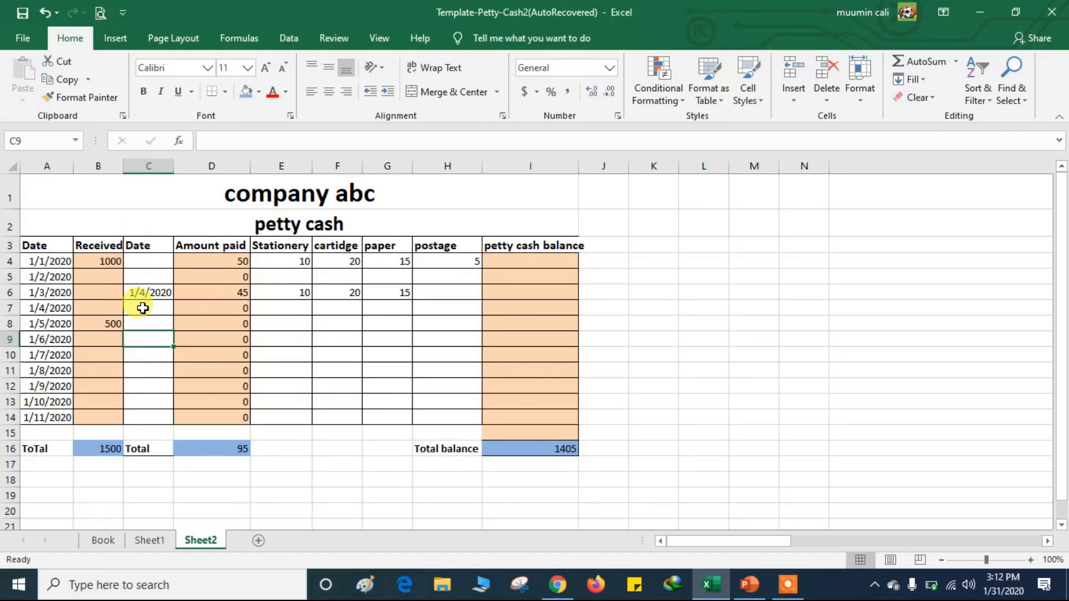
Step: Enter the payment date 1/10 in C10
left_click(149, 359)
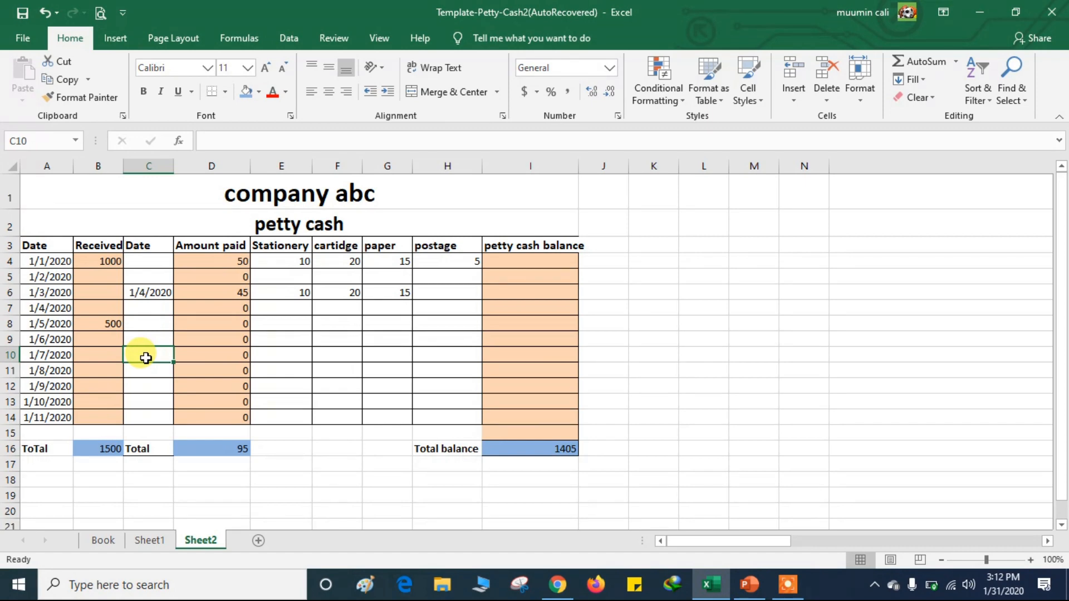
type("1/1")
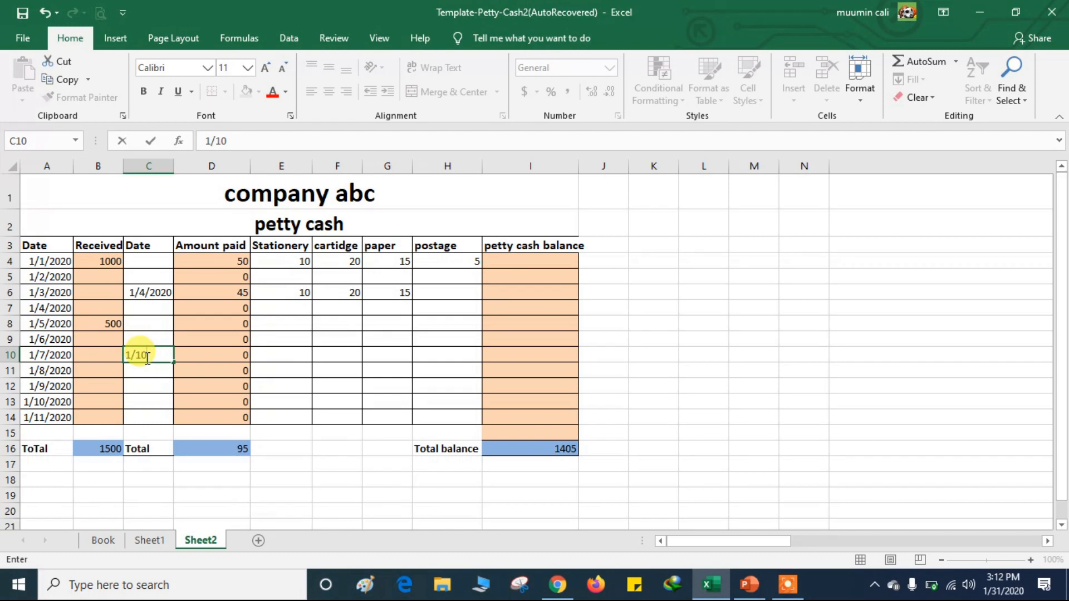
type("0")
key("Return")
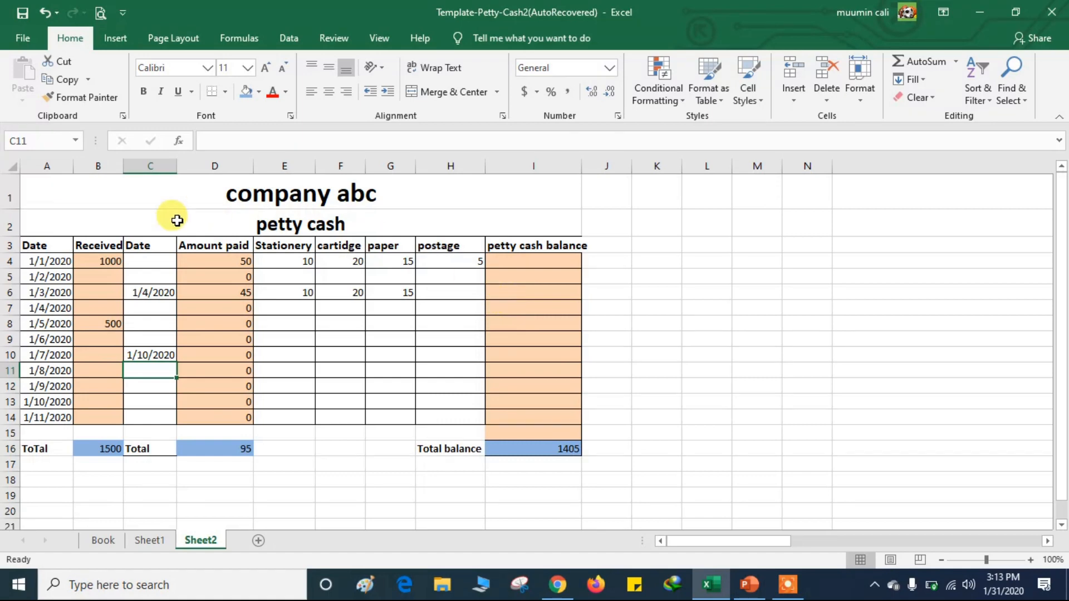
Step: Enter the row 10 expenses: 50 for Stationery, 40 for cartidge, 30 for paper and 10 for postage
left_click(295, 353)
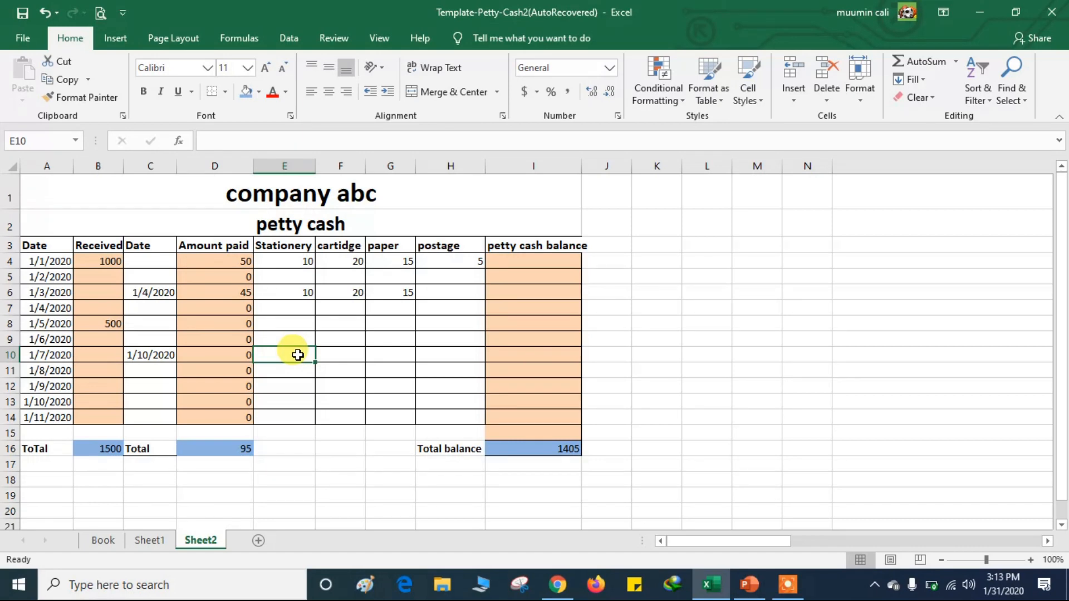
type("50")
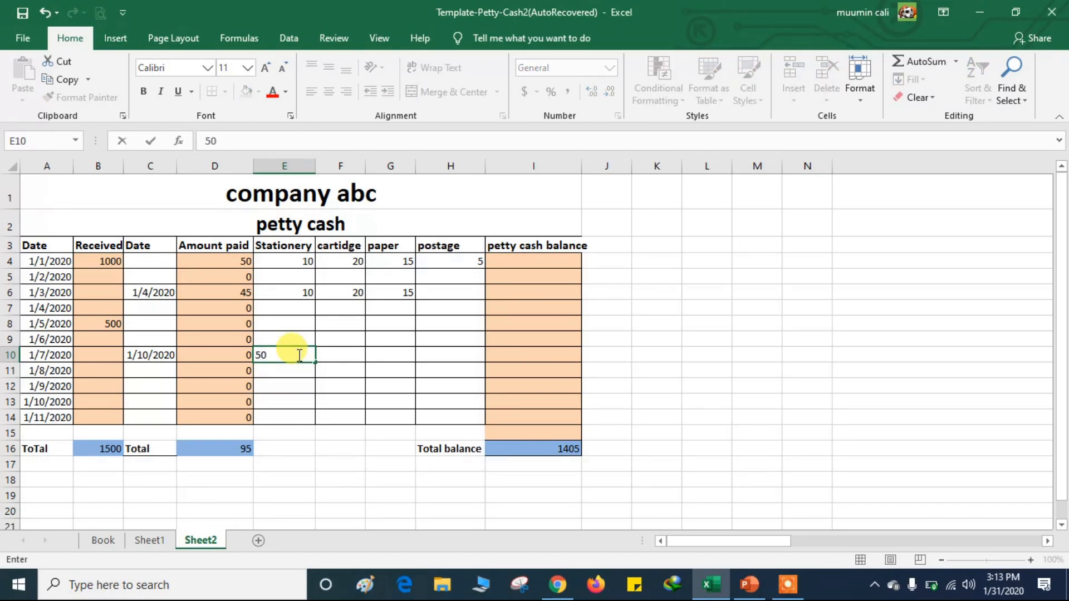
key("Tab")
type("2")
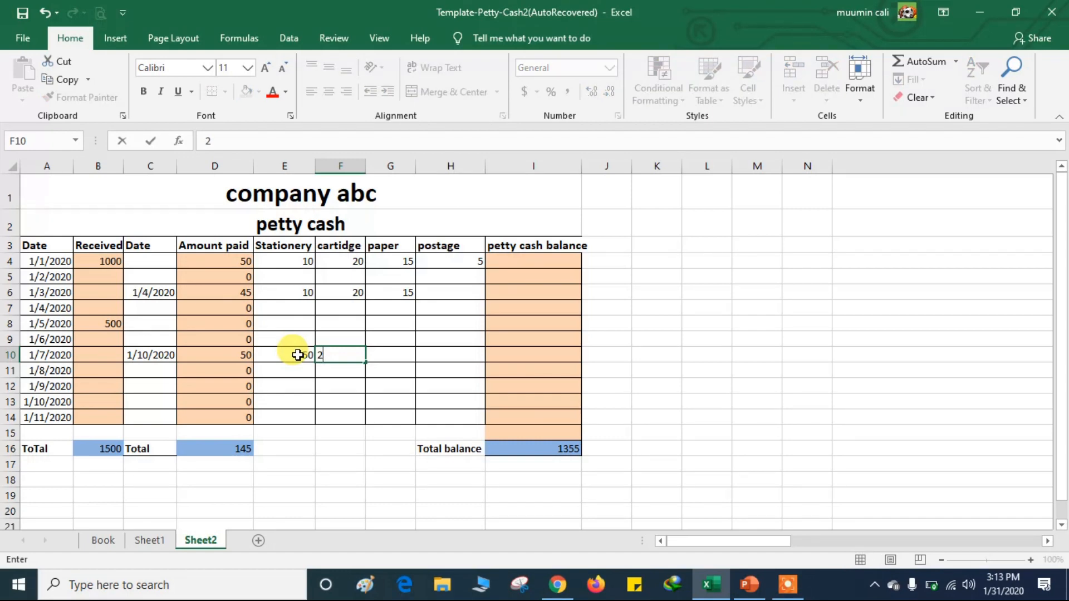
key("BackSpace")
type("40")
key("Tab")
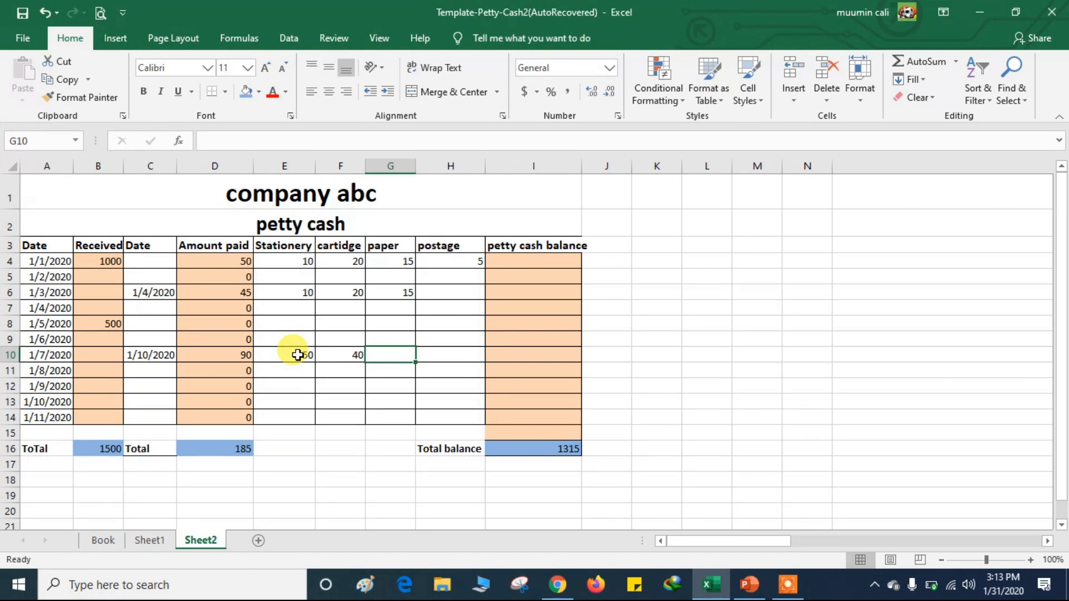
type("30")
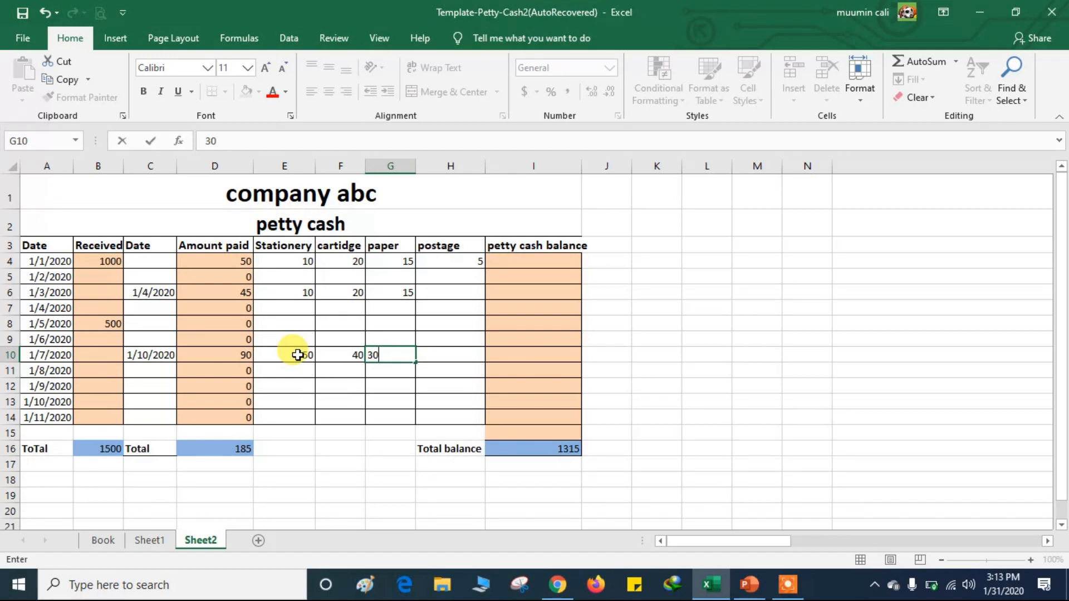
key("Return")
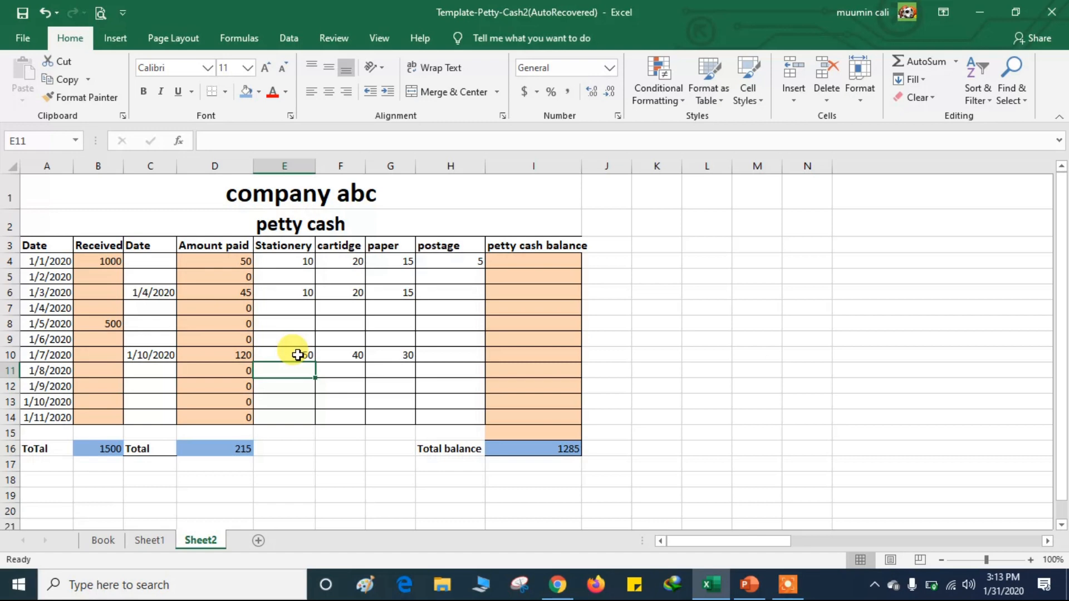
left_click(451, 356)
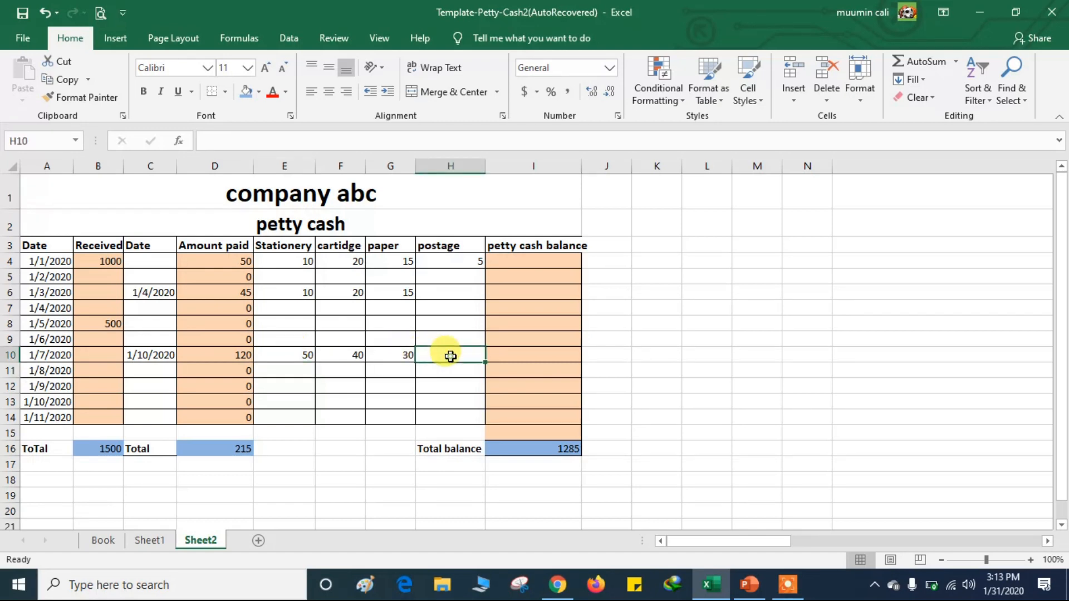
type("10")
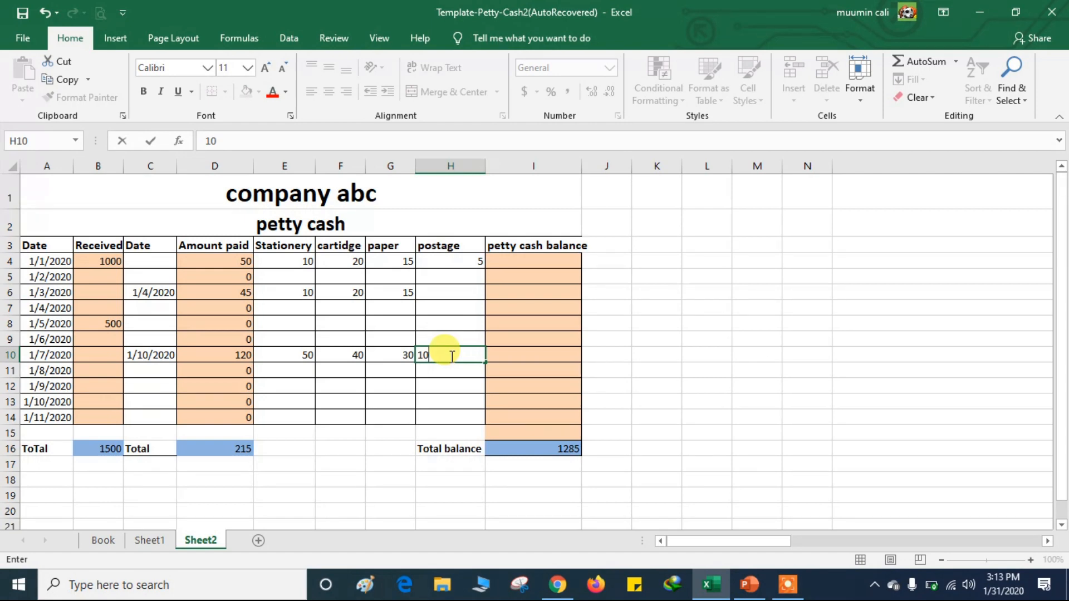
key("Return")
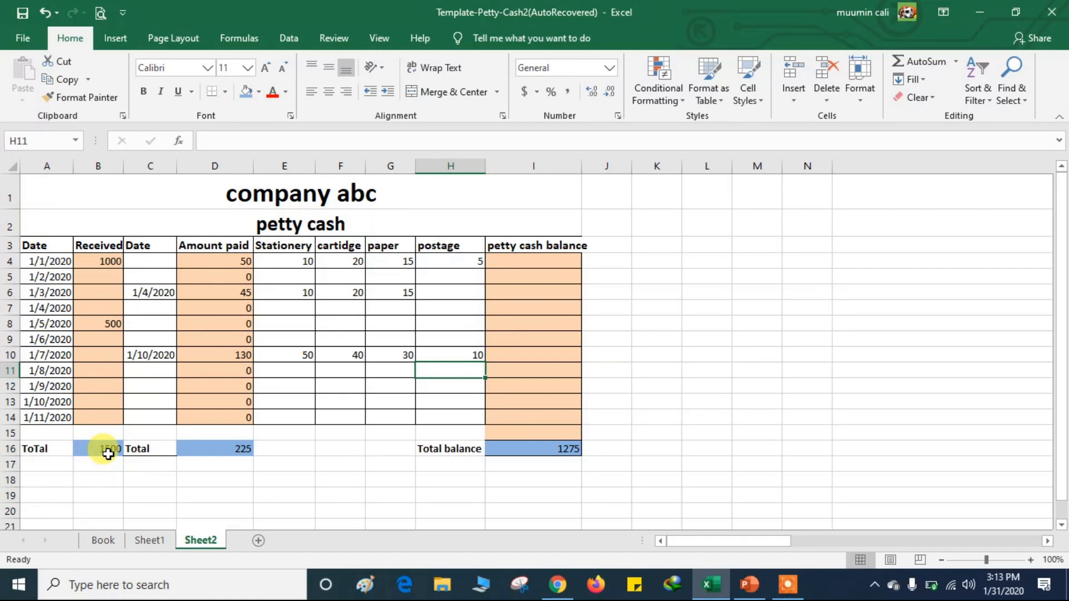
left_click(558, 452)
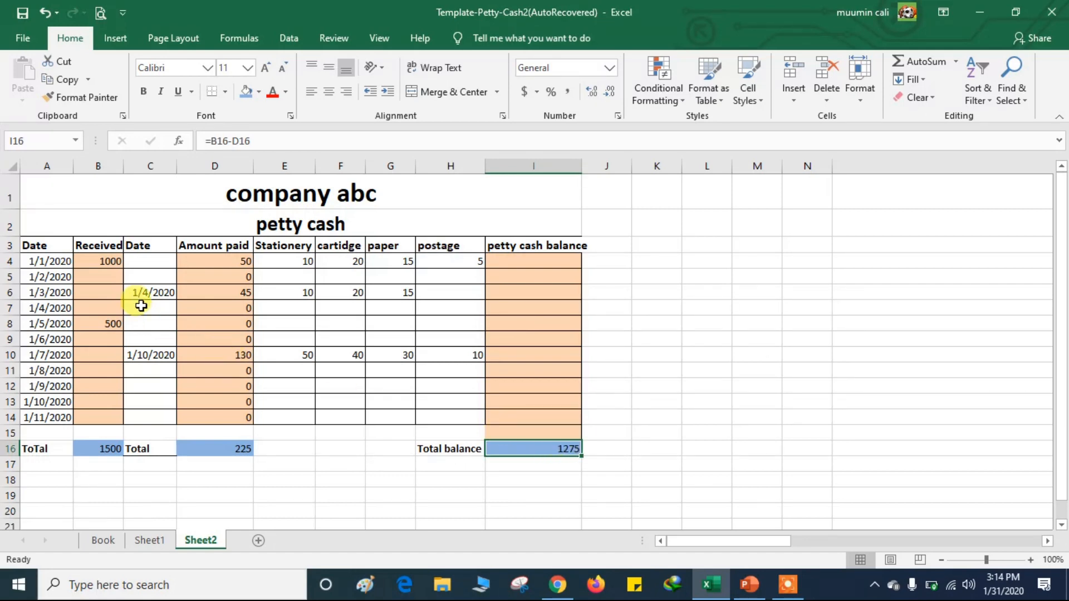
Step: Clear the received amount in B4 and check the formulas in B16, D16 and I16
left_click(106, 265)
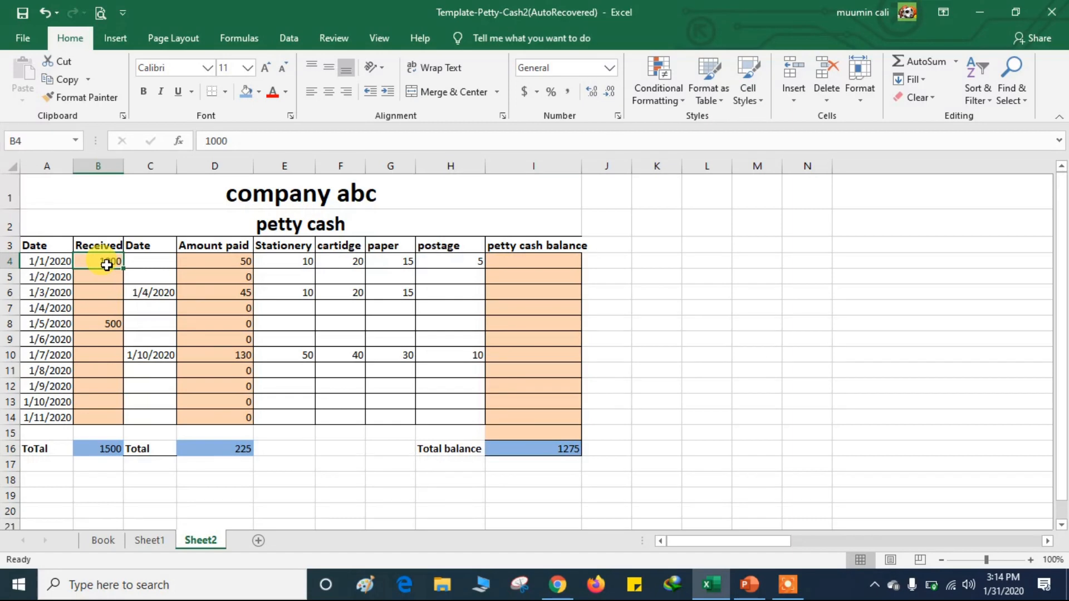
key("BackSpace")
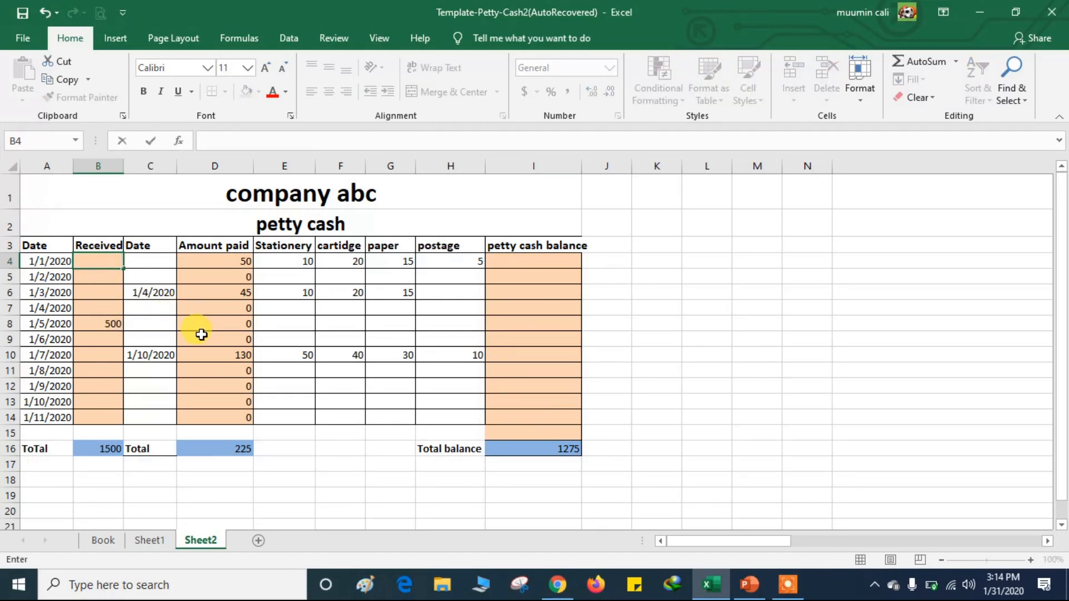
key("Return")
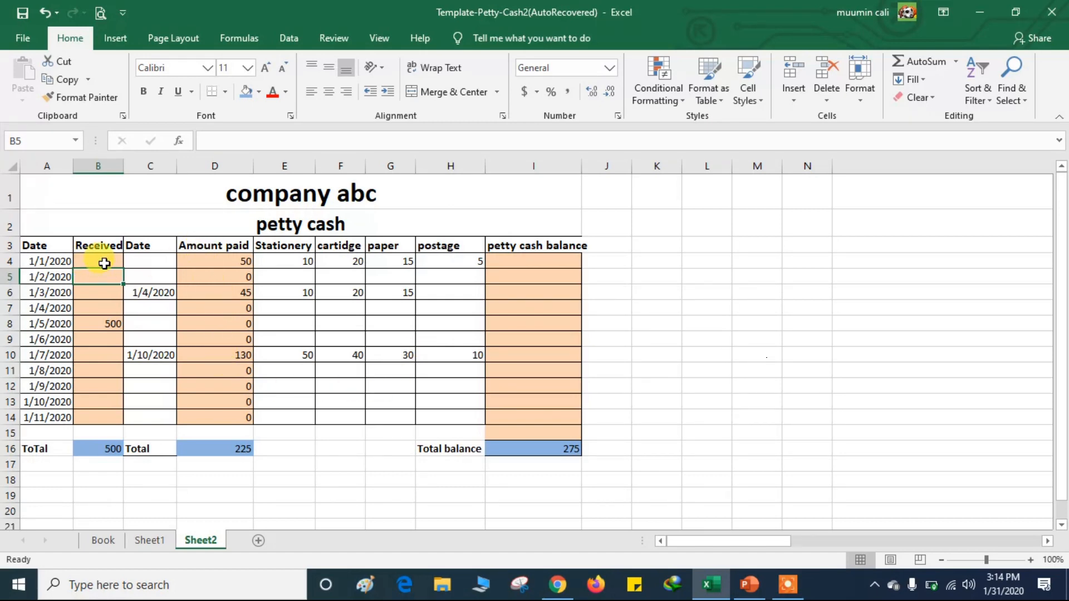
left_click(92, 448)
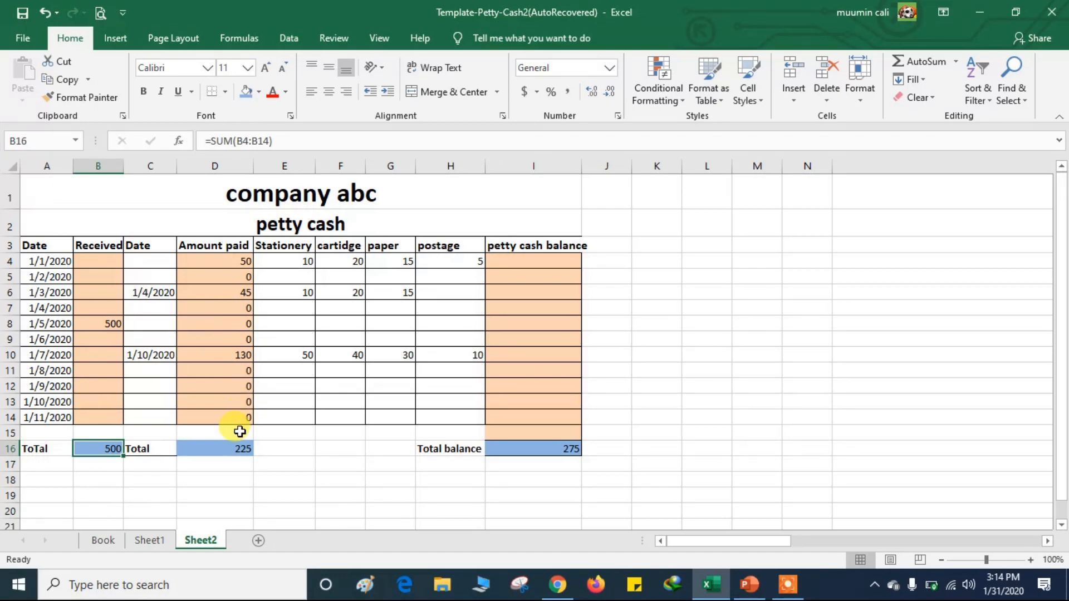
left_click(241, 448)
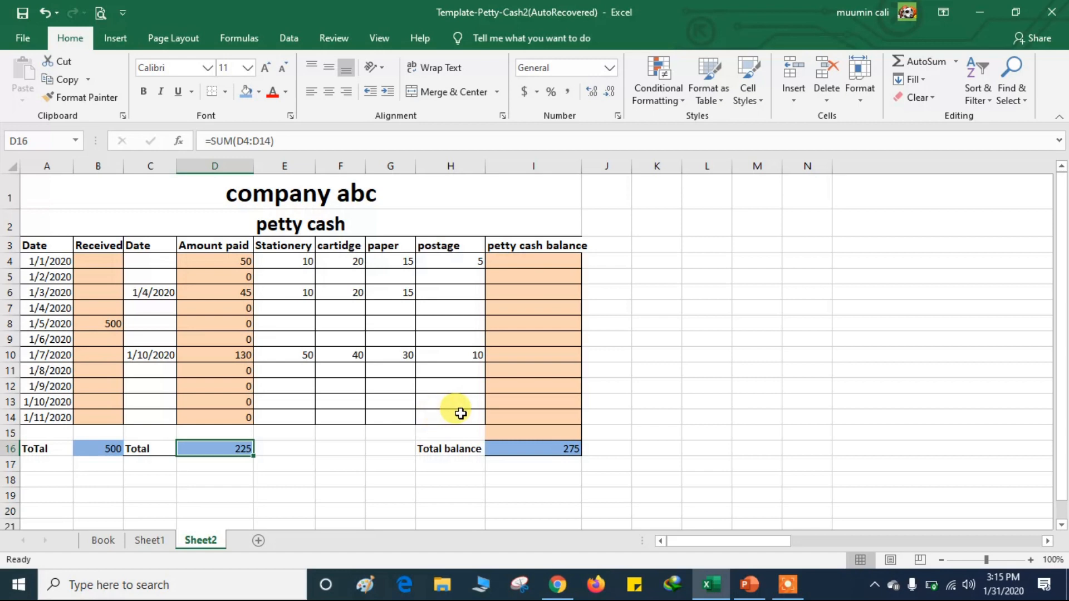
left_click(528, 443)
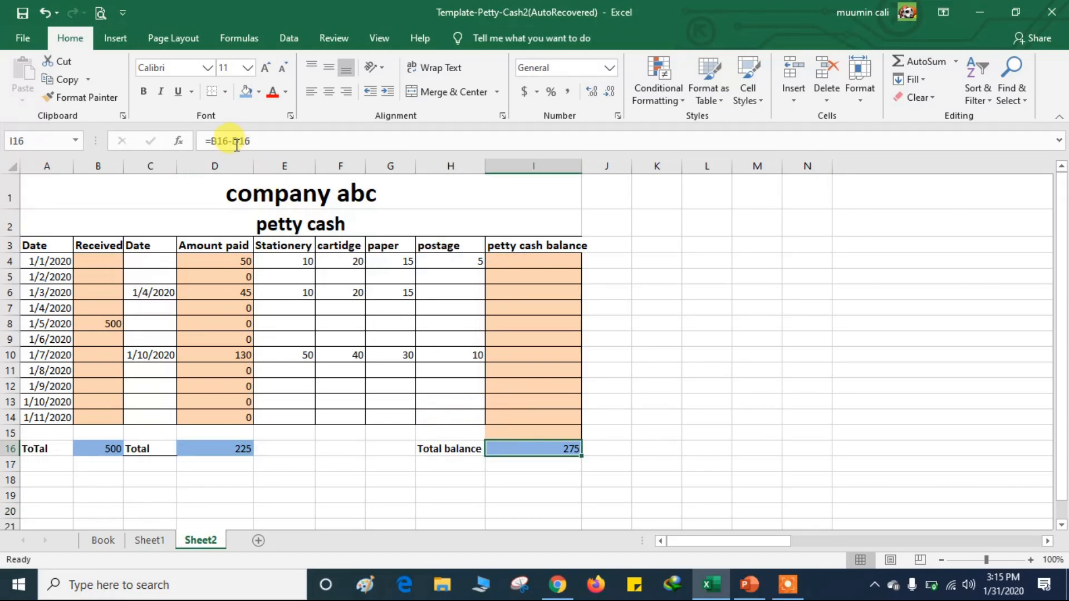